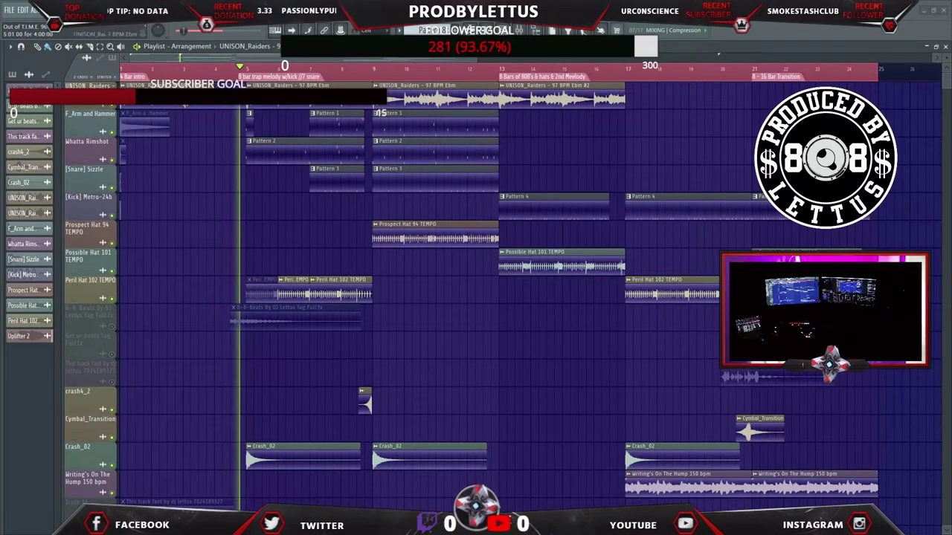
# Select bars 1 through 16 of the playlist arrangement as the playback range.
pyautogui.press('F9')
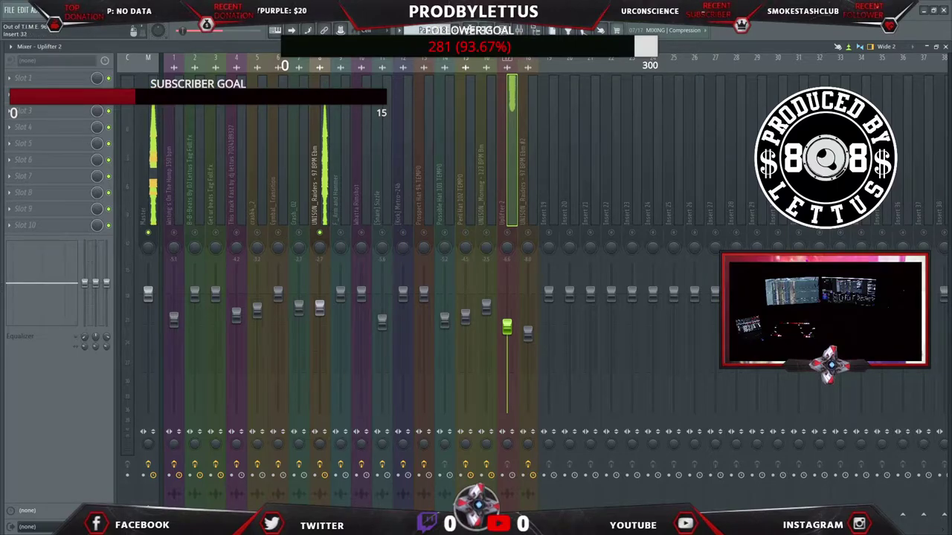
pyautogui.click(946, 47)
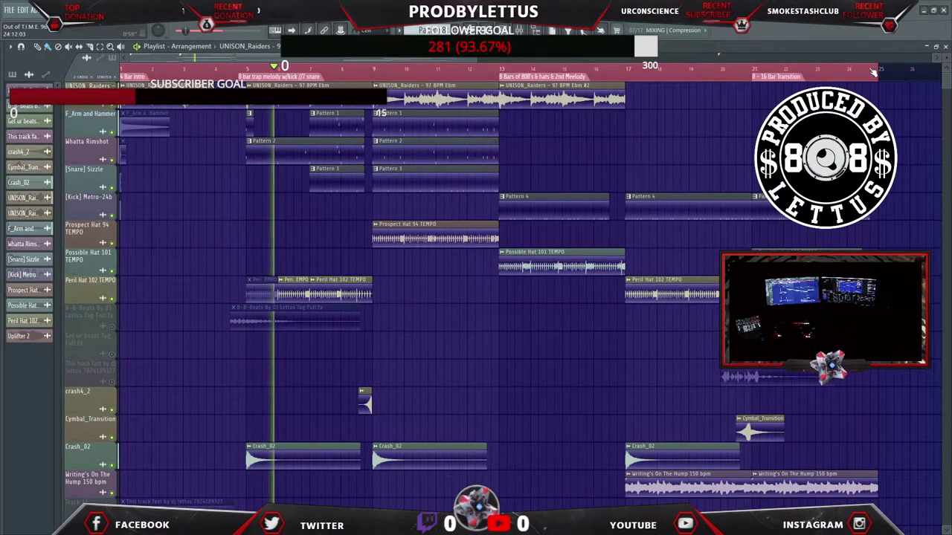
pyautogui.moveTo(614, 86); pyautogui.dragTo(623, 95)
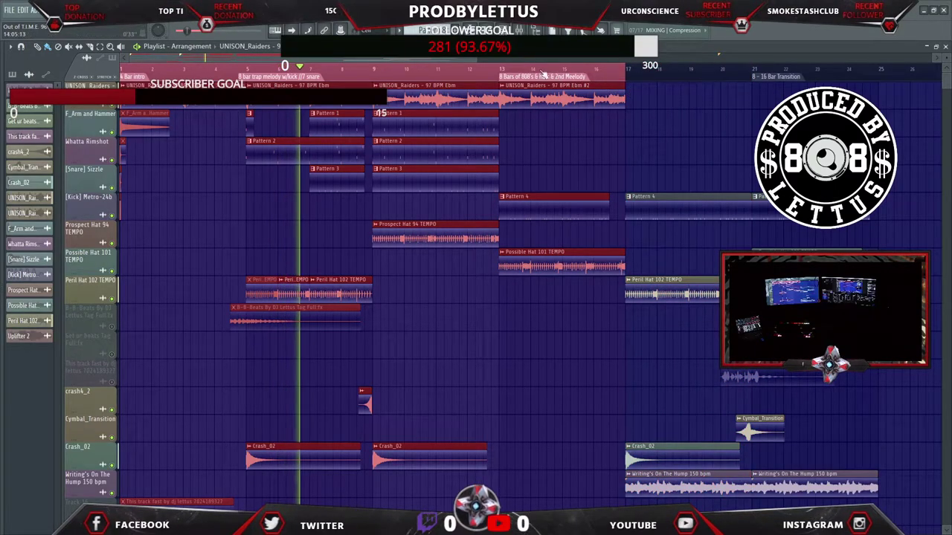
# Compare Soundgoodizer modes B and D on the UNISON_Raiders - 97 BPM Ebm mixer track and settle on mode C.
pyautogui.press('F9')
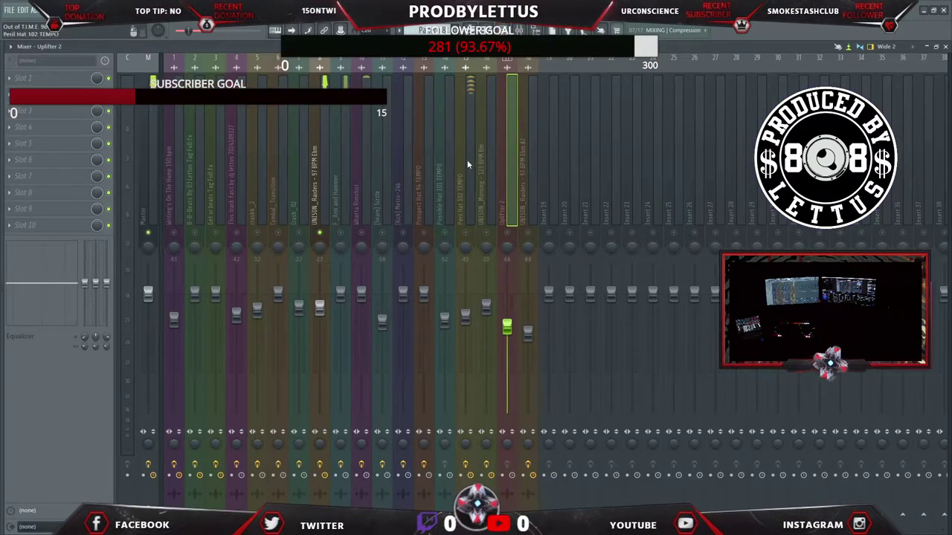
pyautogui.click(316, 185)
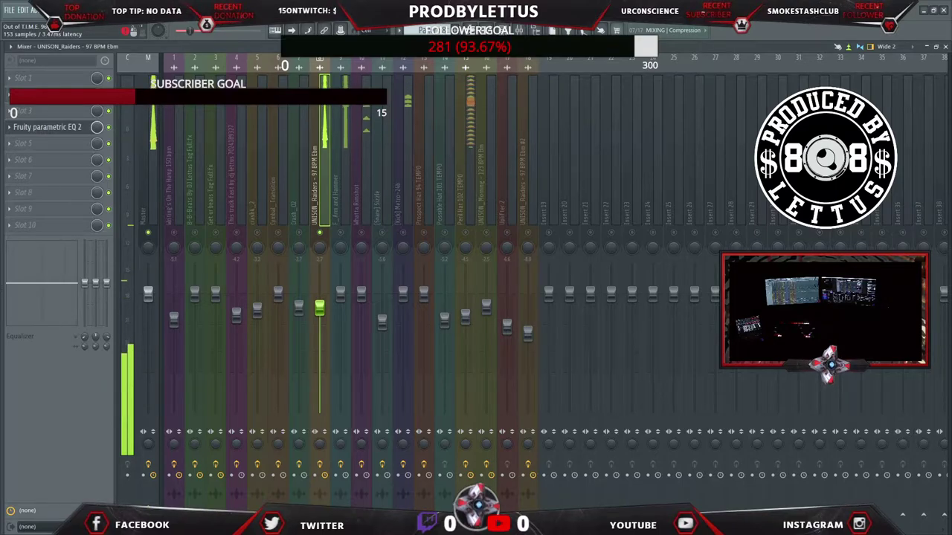
pyautogui.click(74, 119)
pyautogui.click(125, 277)
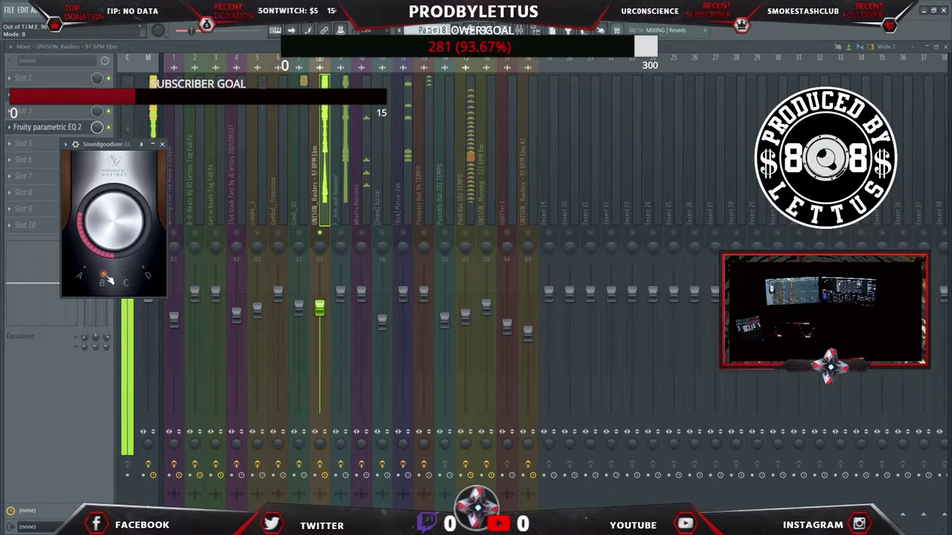
pyautogui.click(146, 275)
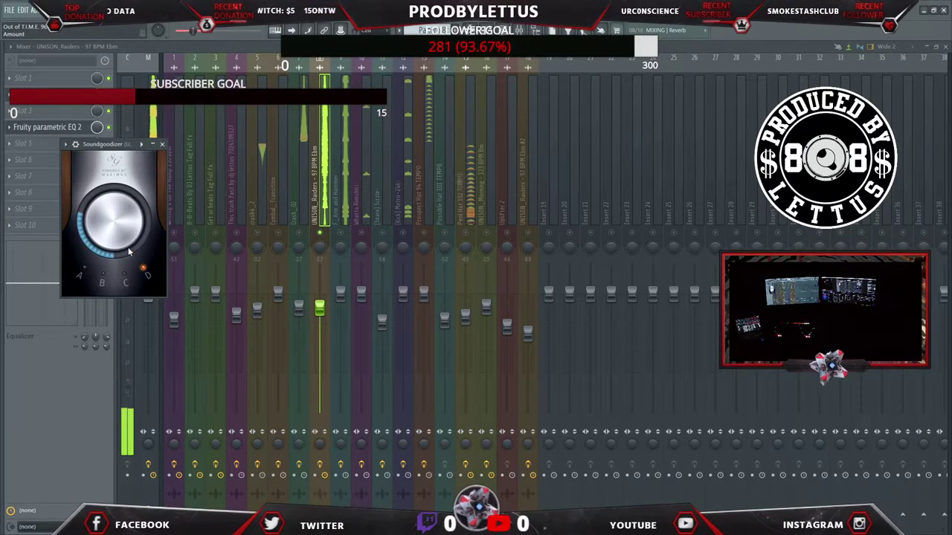
pyautogui.click(126, 278)
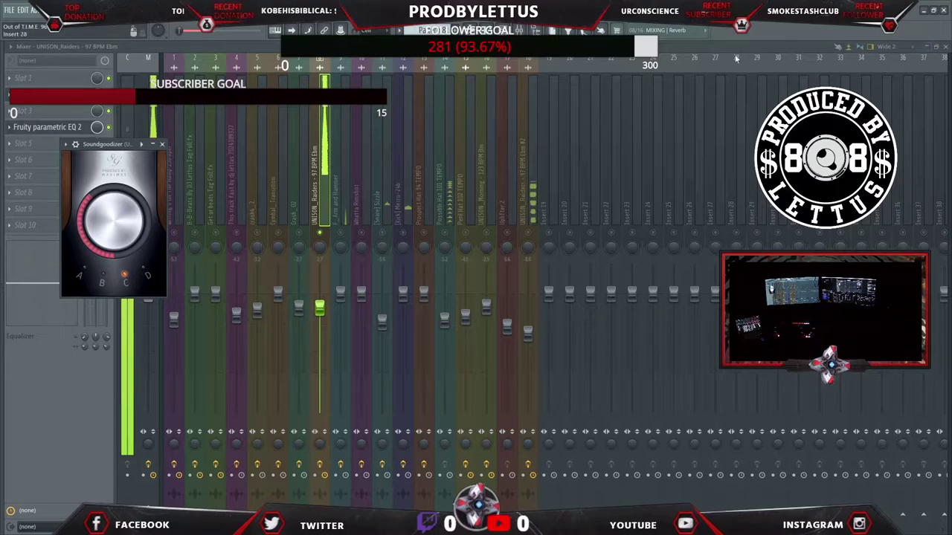
pyautogui.click(945, 47)
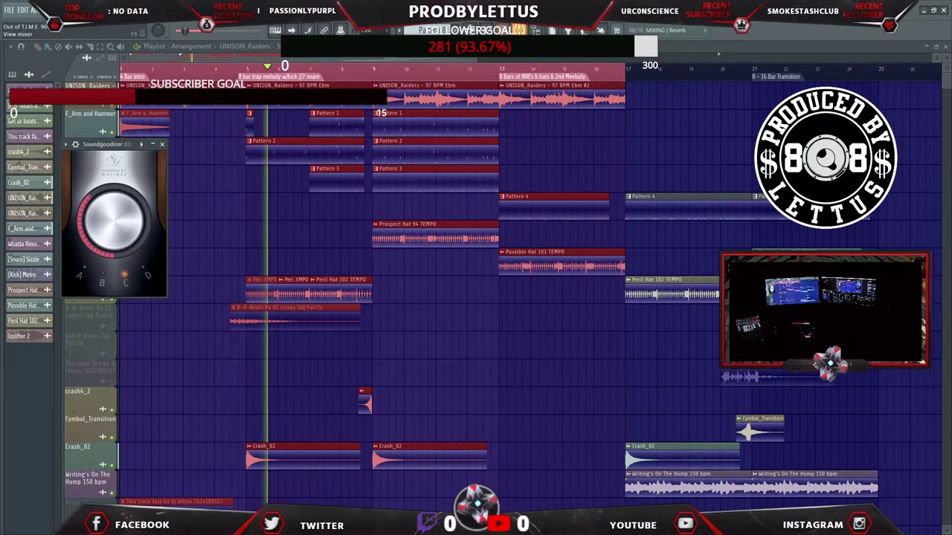
# Adjust the UNISON_Raiders - 97 BPM Ebm track's Parametric EQ 2, lowering band 3 slightly and shifting band 4 to a lower frequency.
pyautogui.press('F9')
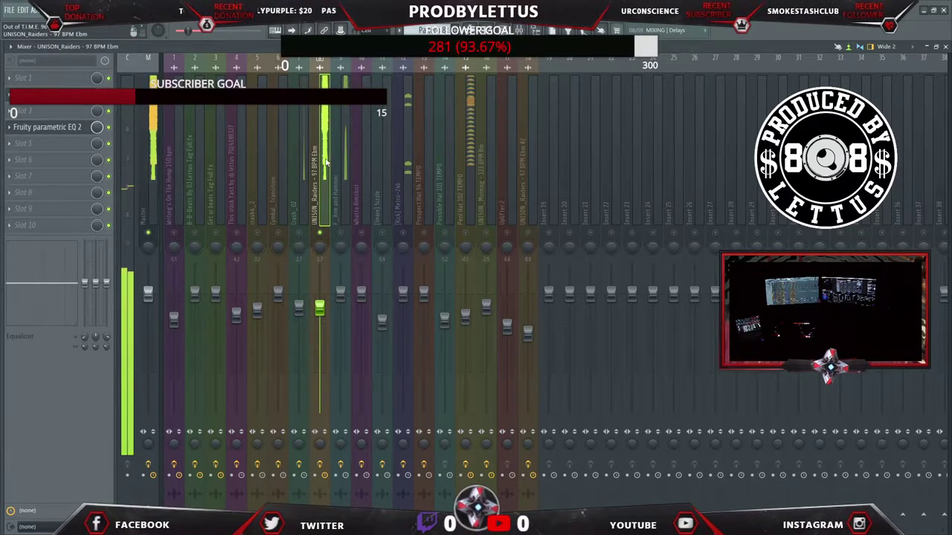
pyautogui.click(37, 127)
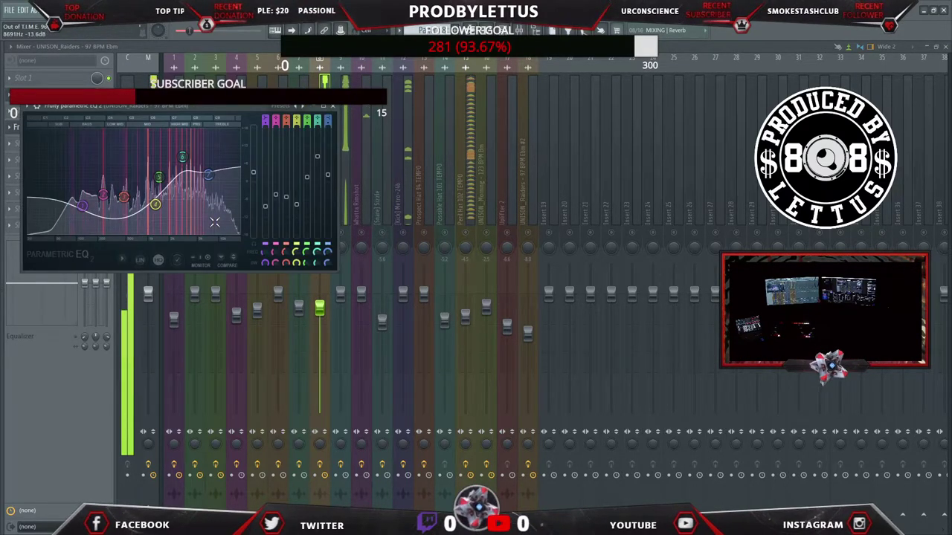
pyautogui.scroll(-2, 152, 212)
pyautogui.moveTo(152, 212); pyautogui.dragTo(147, 210)
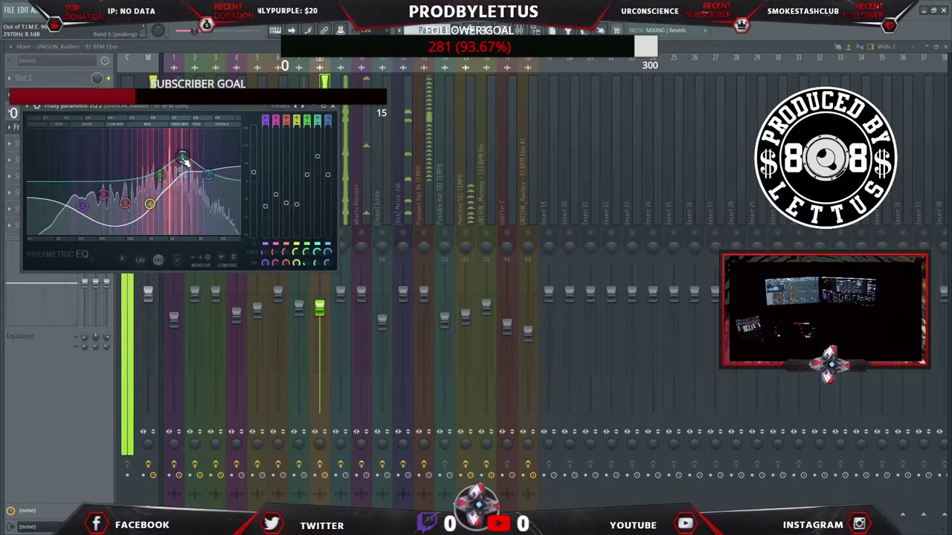
pyautogui.scroll(3, 182, 159)
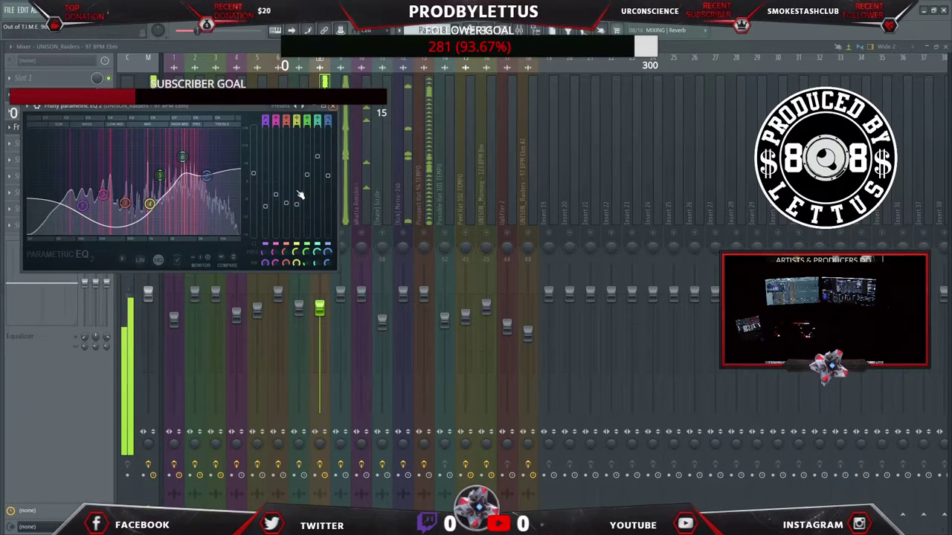
pyautogui.scroll(2, 206, 179)
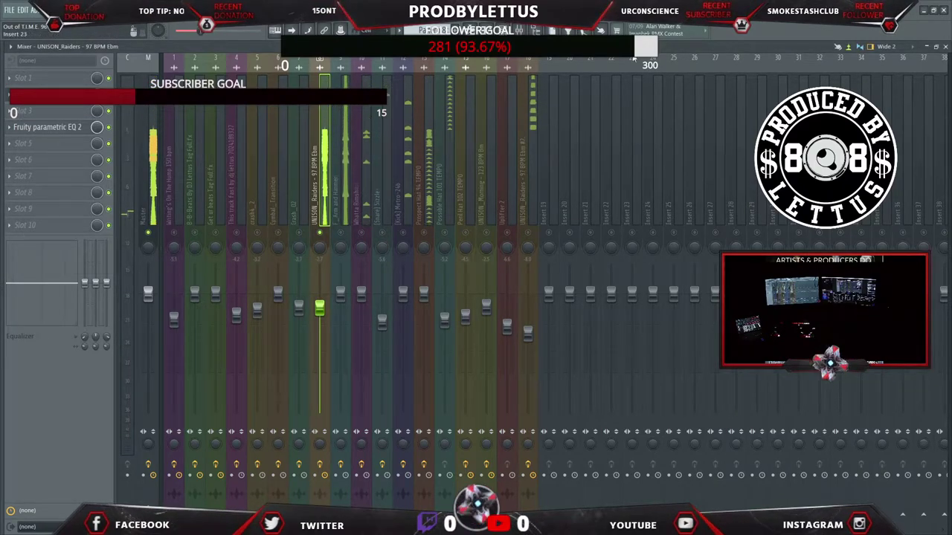
pyautogui.click(945, 47)
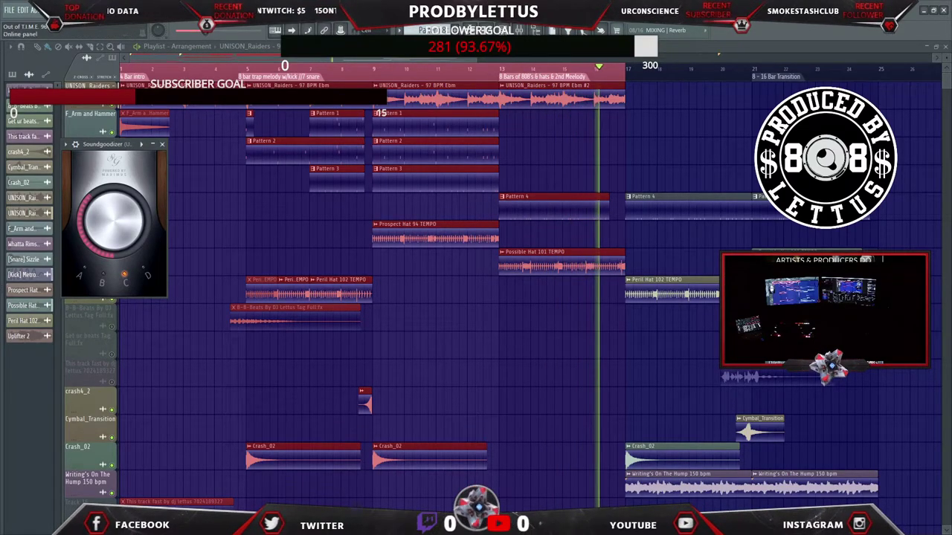
# Unmute the UNISON_Morning and UNISON_Raiders #2 mixer tracks and set UNISON_Morning's Soundgoodizer to mode C.
pyautogui.press('F9')
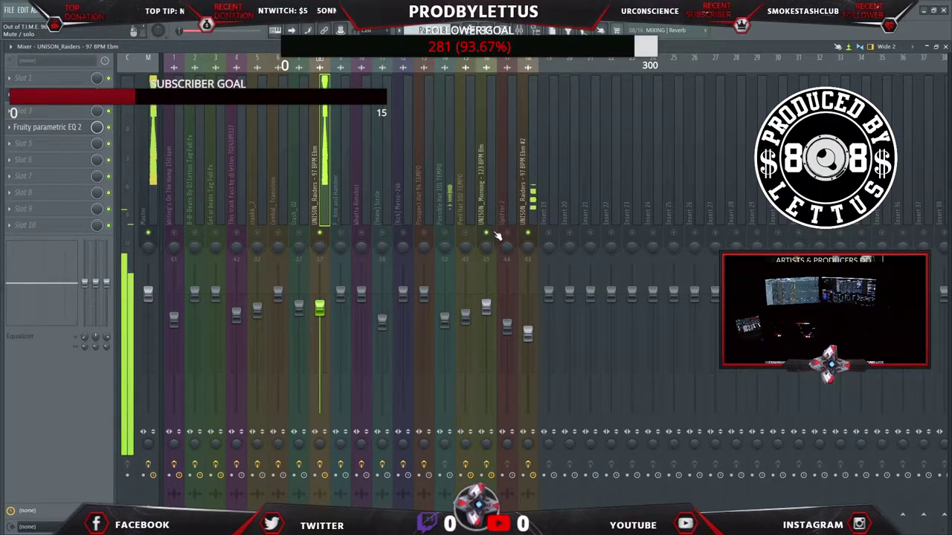
pyautogui.click(482, 173)
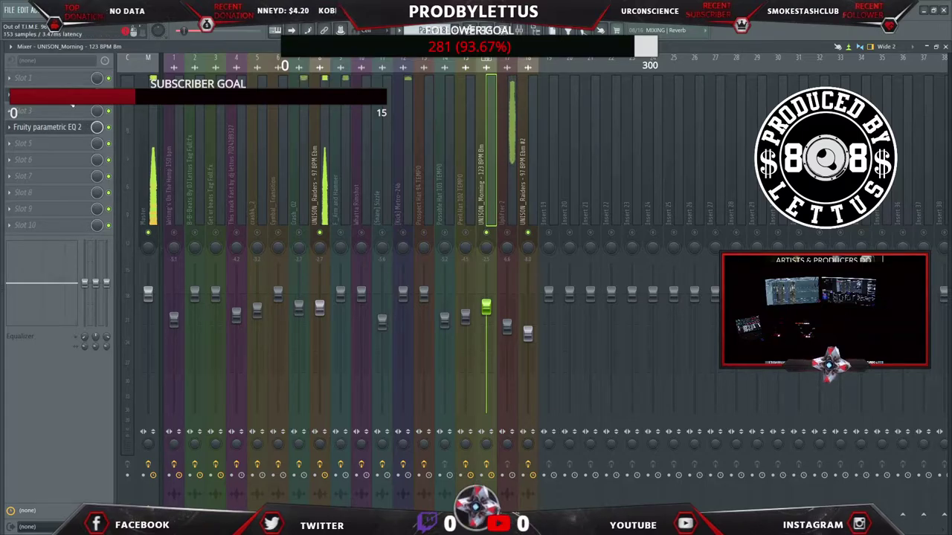
pyautogui.click(52, 94)
pyautogui.click(114, 261)
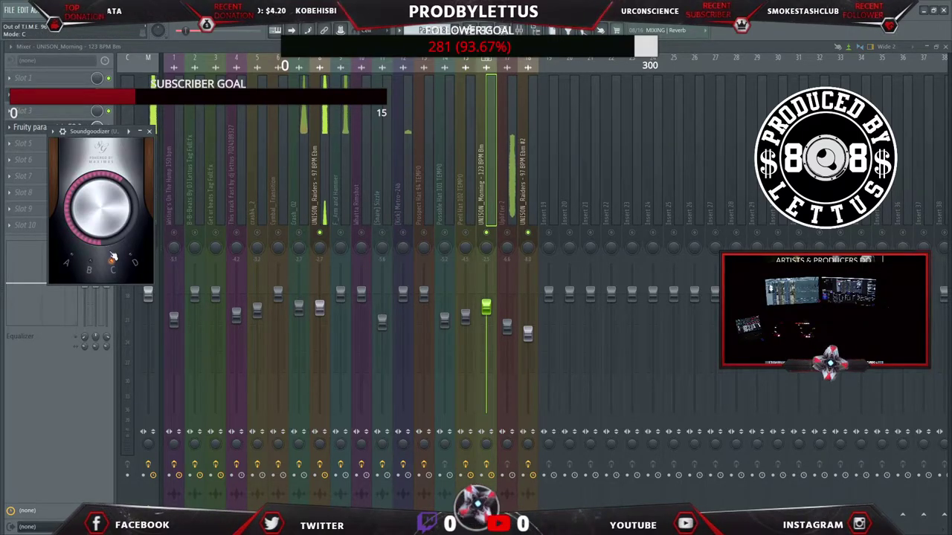
# Cut bands 1 to 4 in UNISON_Morning's Parametric EQ 2, placing band 2 at about -8.8 dB near 152 Hz.
pyautogui.click(38, 128)
pyautogui.moveTo(249, 220); pyautogui.dragTo(230, 276)
pyautogui.moveTo(145, 258); pyautogui.dragTo(182, 274)
pyautogui.click(178, 266)
pyautogui.moveTo(113, 269); pyautogui.dragTo(116, 278)
pyautogui.click(149, 275)
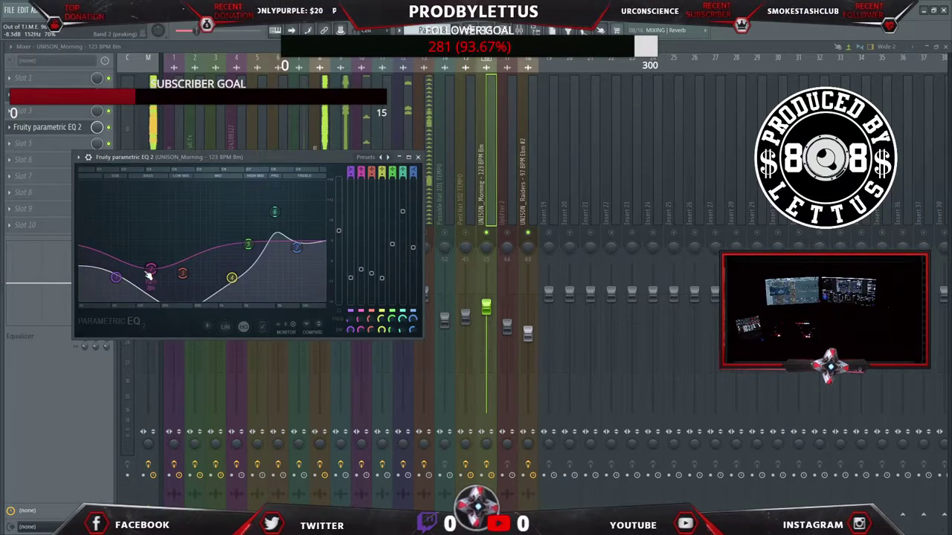
pyautogui.click(182, 274)
pyautogui.scroll(-5, 182, 274)
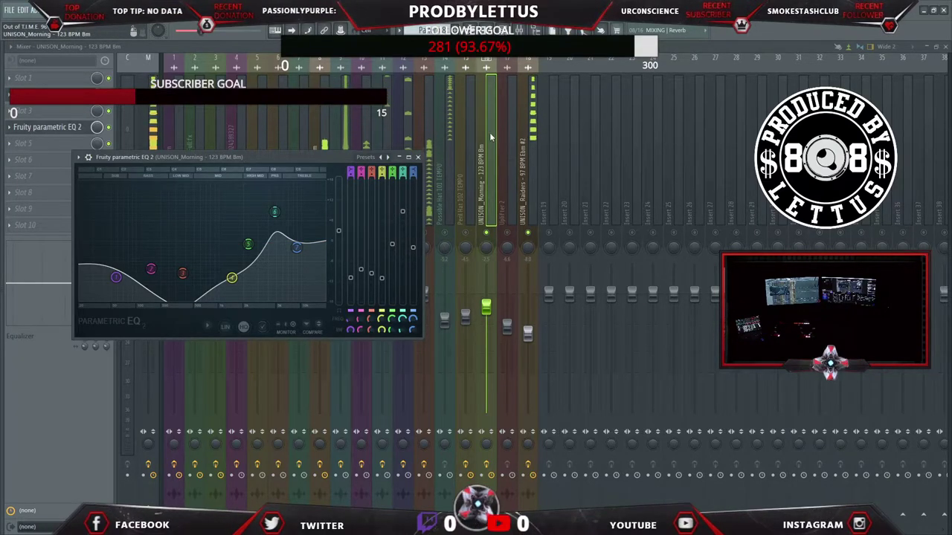
# Set Soundgoodizer to mode B on the UNISON_Raiders #2 and UNISON_Morning tracks, reducing the amount on UNISON_Morning.
pyautogui.click(535, 105)
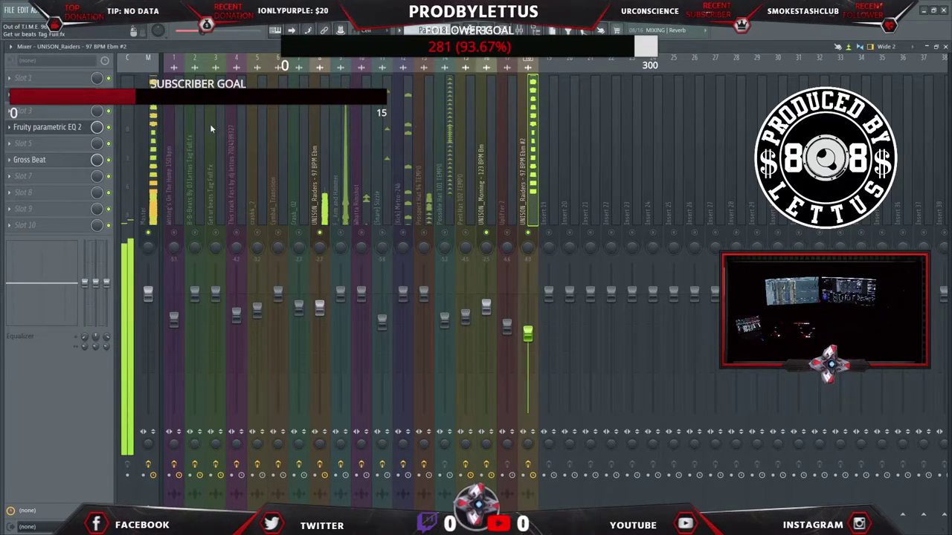
pyautogui.click(41, 100)
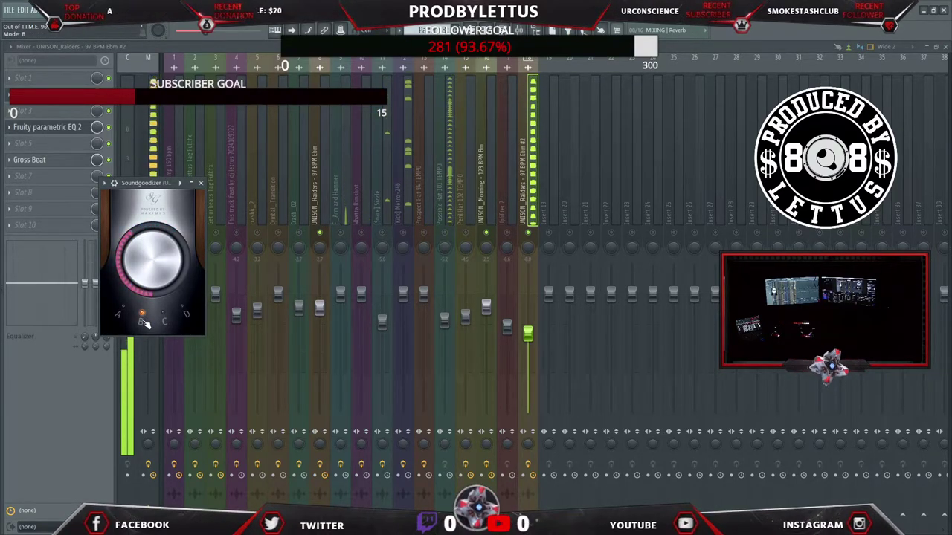
pyautogui.click(141, 316)
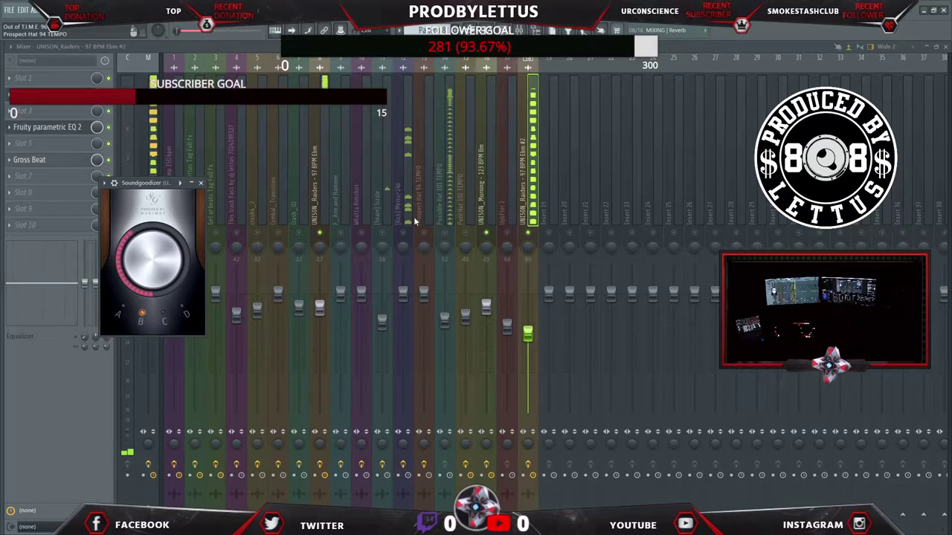
pyautogui.click(493, 203)
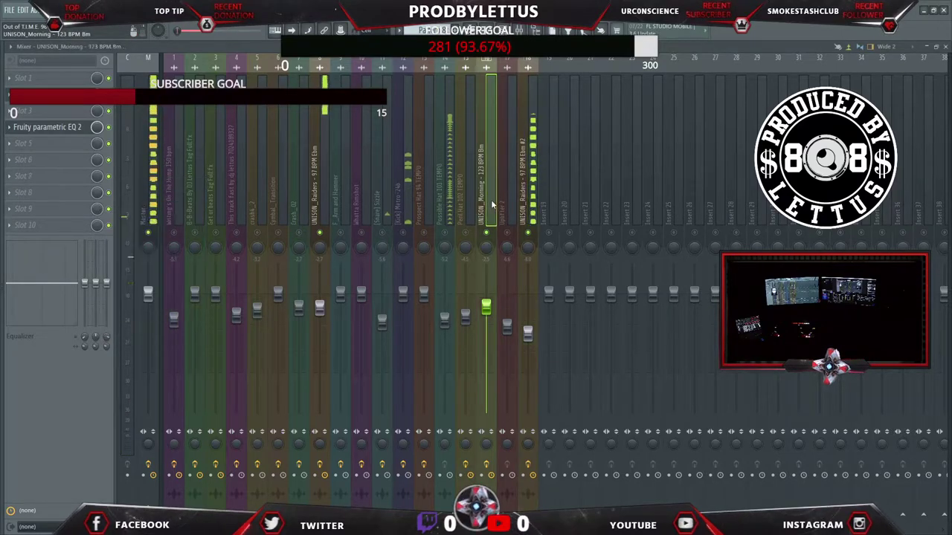
pyautogui.click(45, 110)
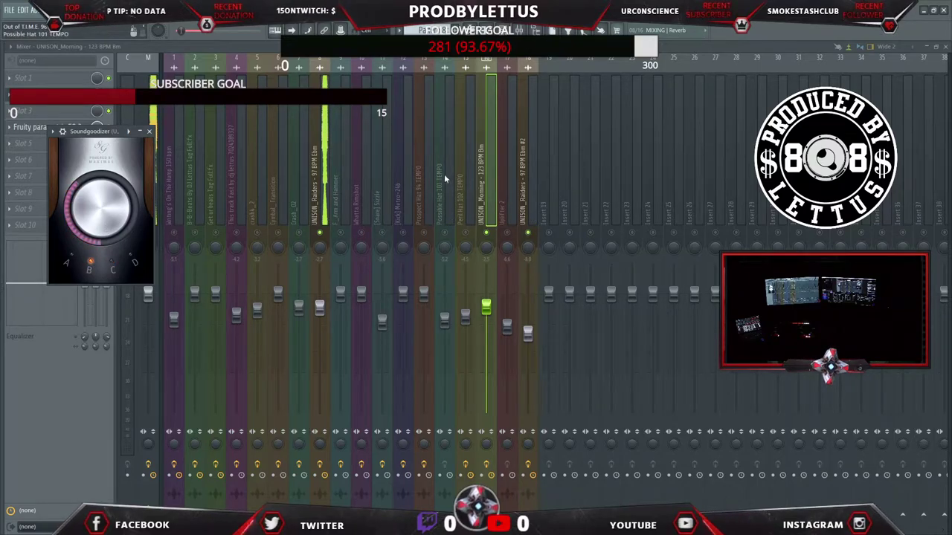
pyautogui.click(531, 157)
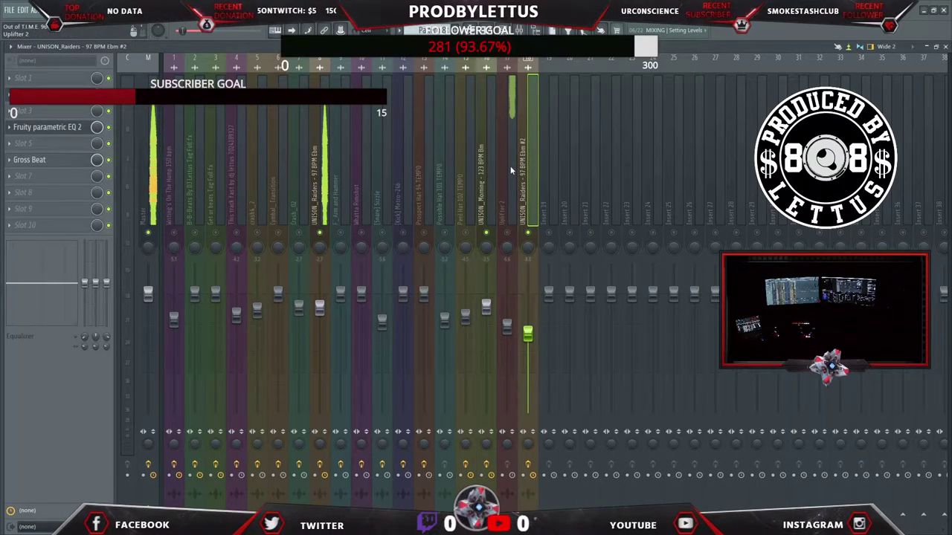
# Unmute Uplifter 2 and reshape its Parametric EQ 2, lowering bands 1, 3, 4 and 5 and raising bands 6 and 7 slightly.
pyautogui.click(513, 235)
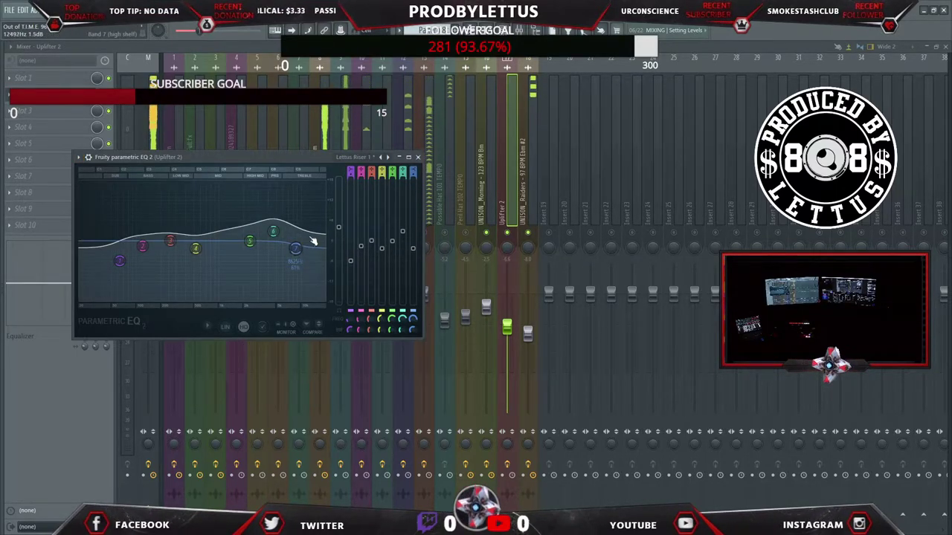
pyautogui.moveTo(250, 240); pyautogui.dragTo(249, 248)
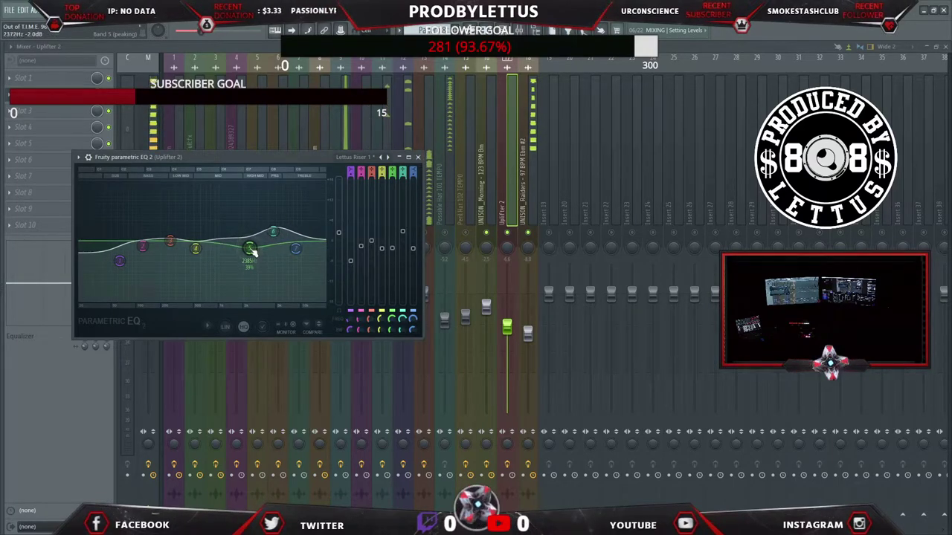
pyautogui.moveTo(170, 241); pyautogui.dragTo(142, 249)
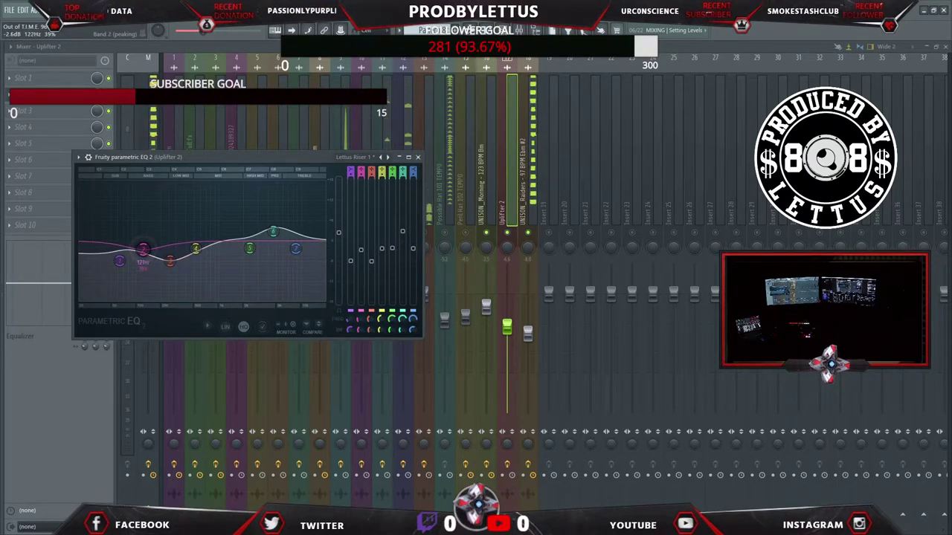
pyautogui.scroll(-3, 148, 255)
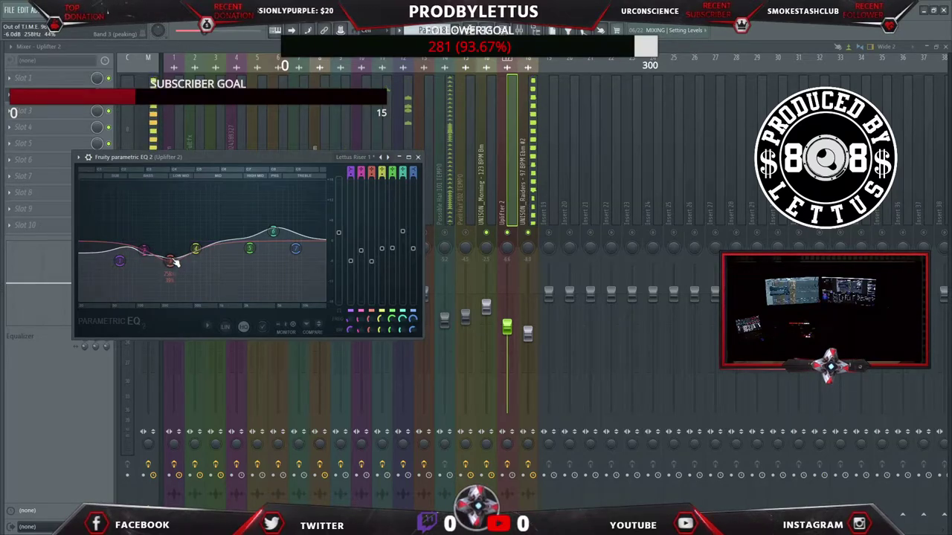
pyautogui.moveTo(192, 259); pyautogui.dragTo(211, 268)
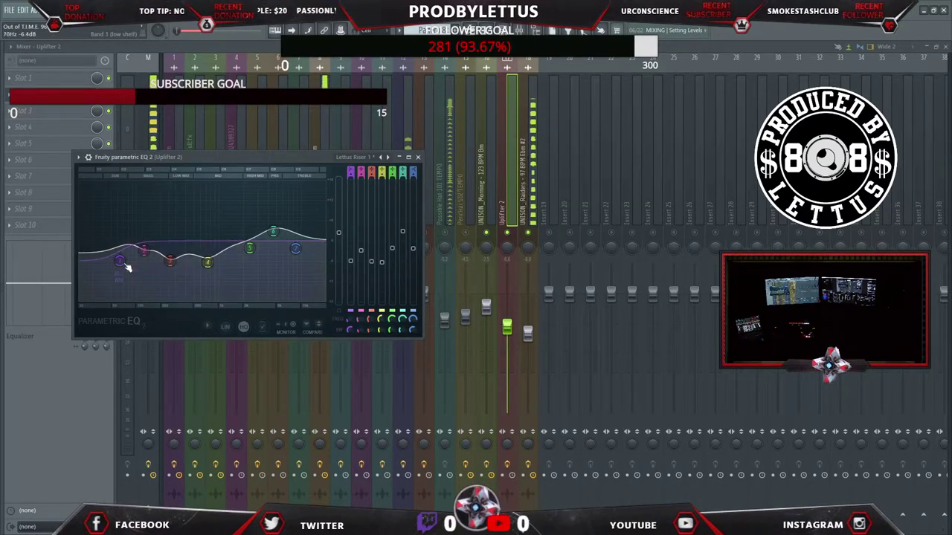
pyautogui.moveTo(119, 261); pyautogui.dragTo(123, 271)
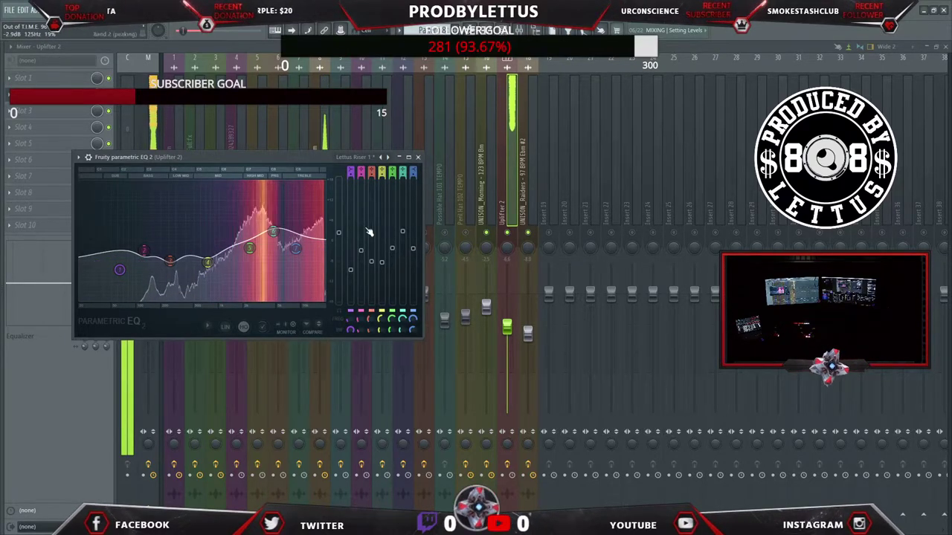
pyautogui.moveTo(295, 249); pyautogui.dragTo(276, 223)
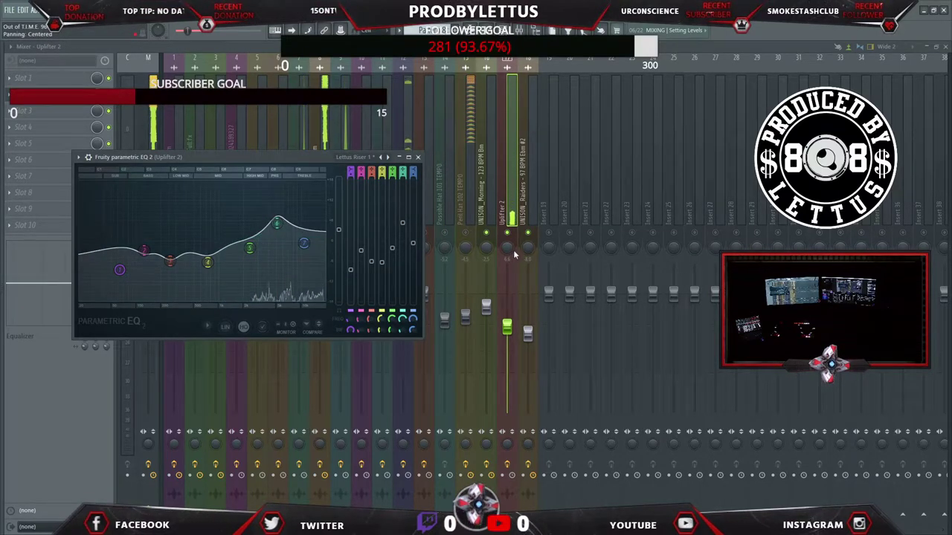
# Lower the Uplifter 2 fader to about -8.0 dB and bring the UNISON_Raiders #2 fader down slightly.
pyautogui.click(511, 336)
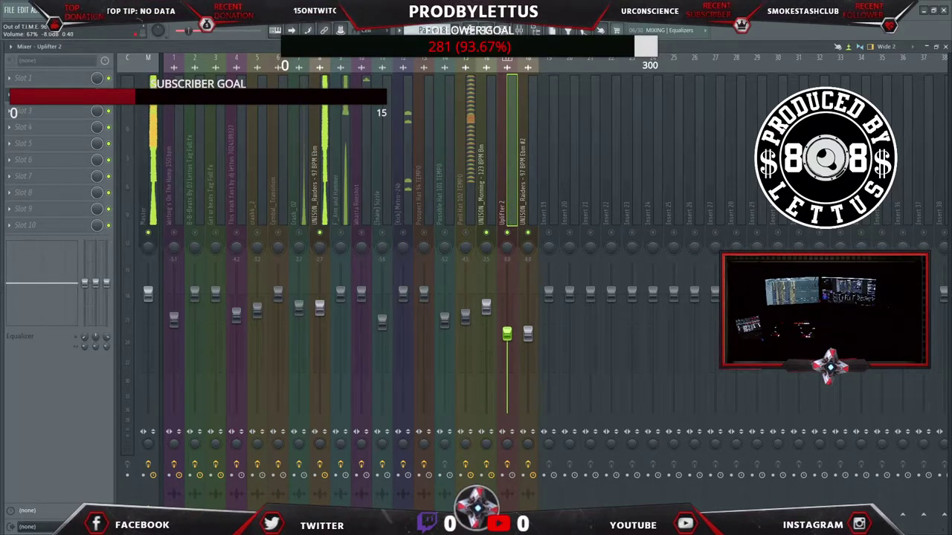
pyautogui.click(529, 334)
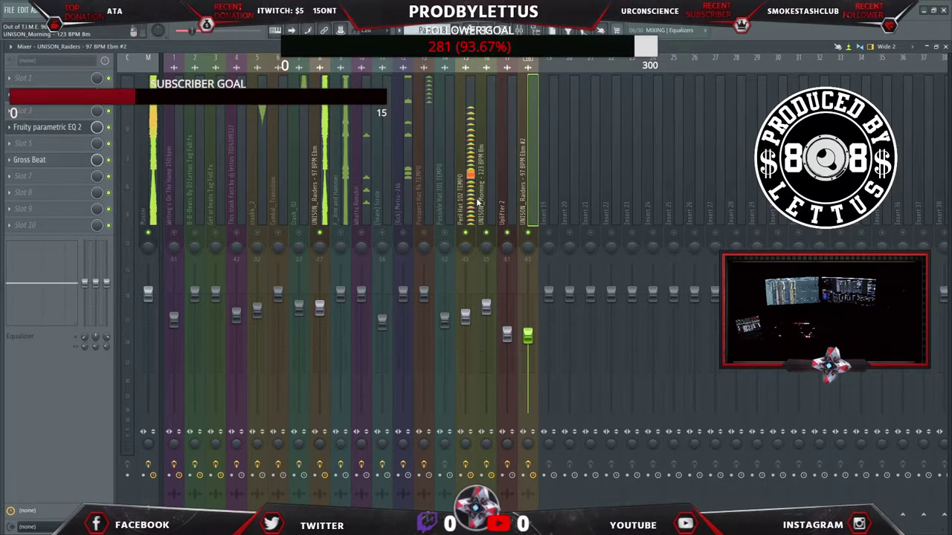
# Reshape Peril Hat 102 TEMPO's Parametric EQ 2, cutting bands 1 to 4, with band 4 near 637 Hz, and narrowing bands 2 and 3.
pyautogui.click(486, 186)
pyautogui.click(469, 199)
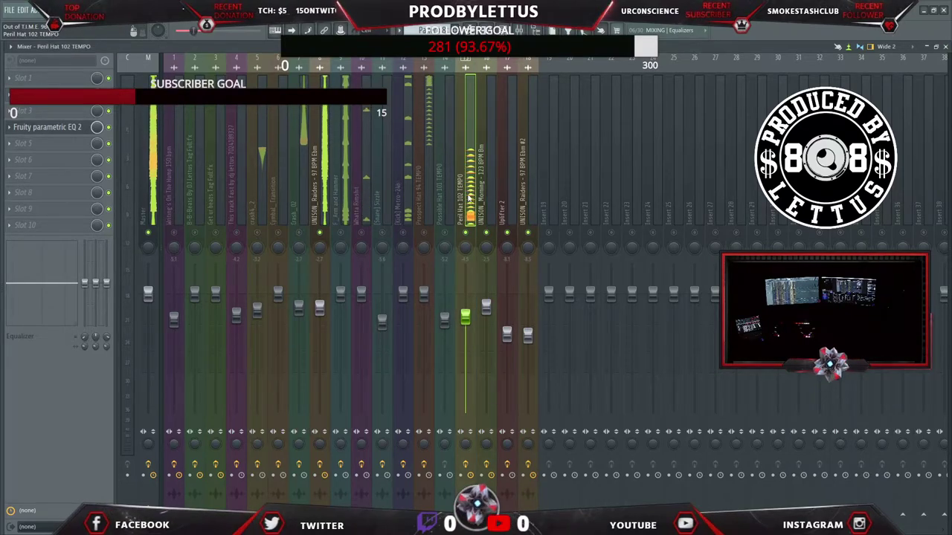
pyautogui.click(54, 127)
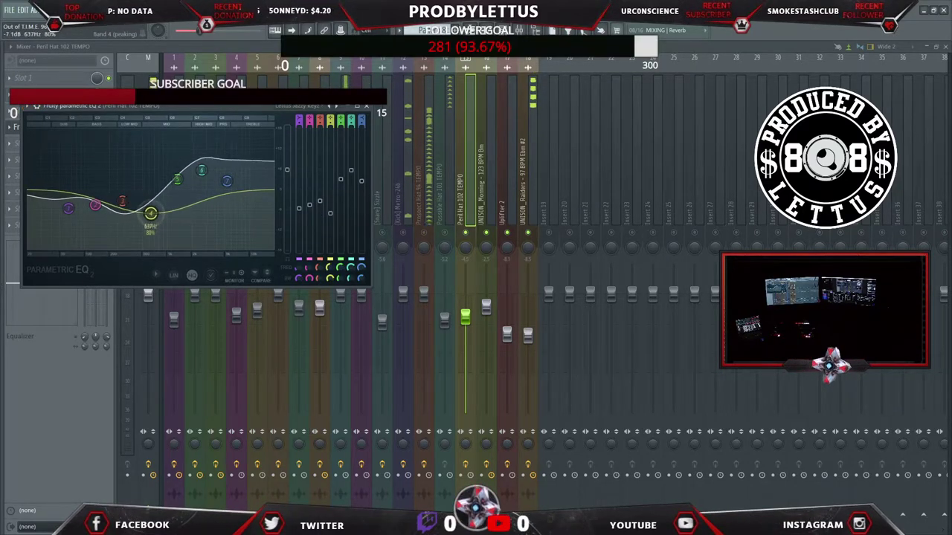
pyautogui.moveTo(133, 206); pyautogui.dragTo(95, 207)
pyautogui.scroll(-5, 99, 205)
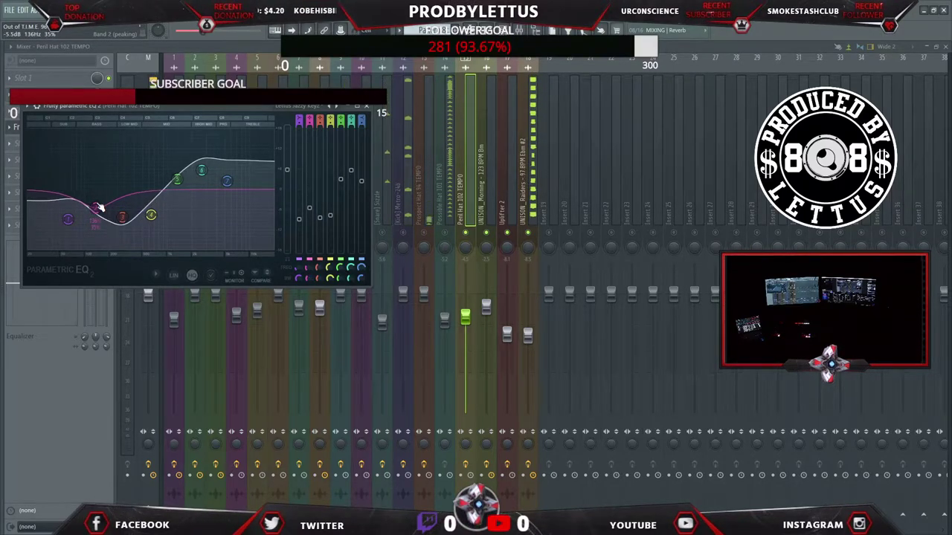
pyautogui.scroll(-3, 120, 219)
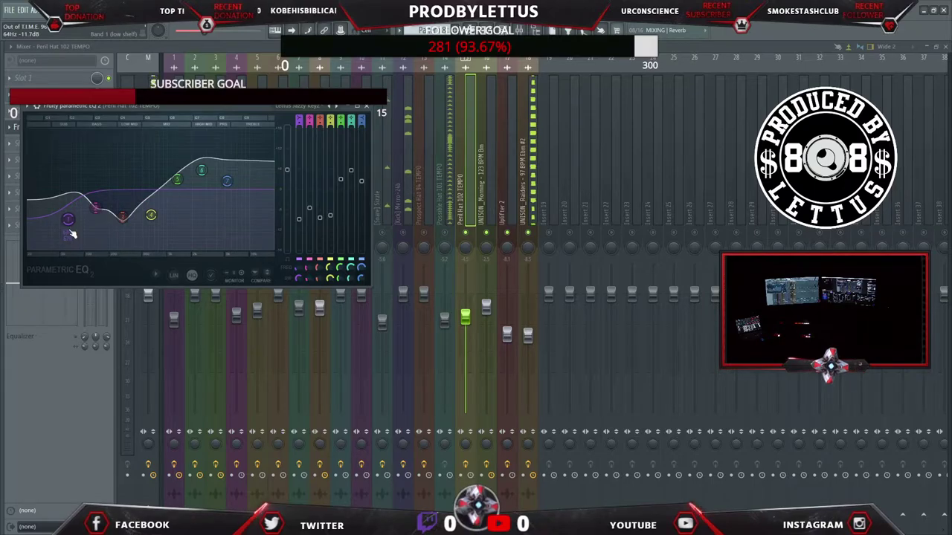
# Turn band 1 into a high pass with a higher cutoff in Peril Hat 102 TEMPO's EQ, and lower the track's fader.
pyautogui.moveTo(68, 219); pyautogui.dragTo(88, 189)
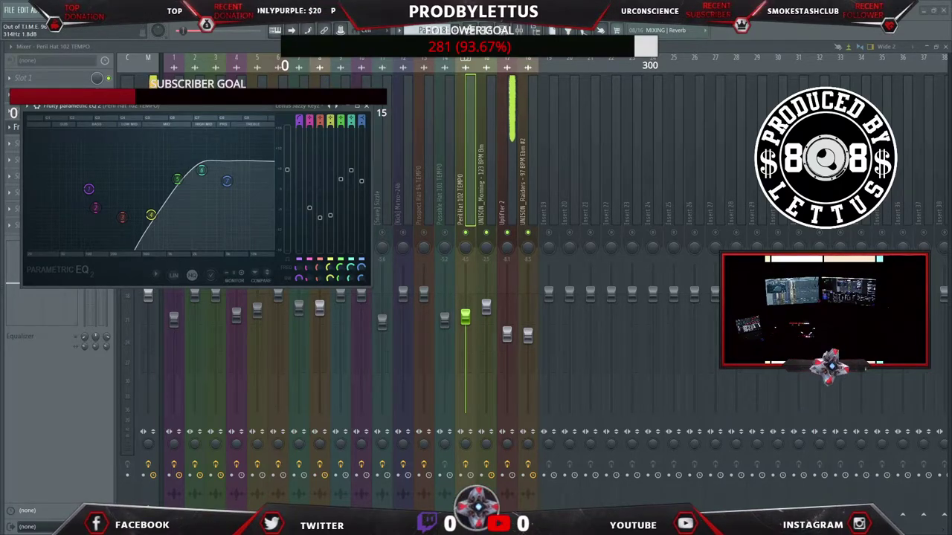
pyautogui.press('Escape')
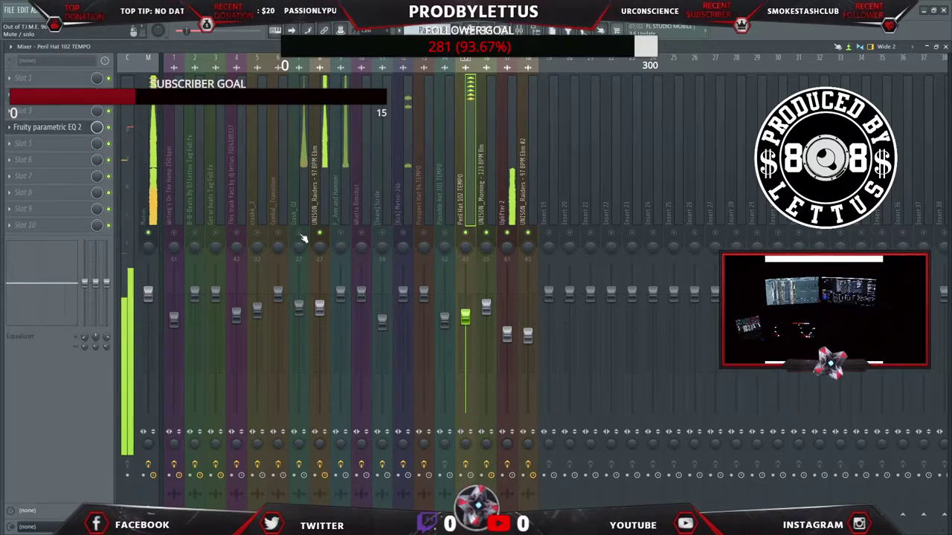
pyautogui.moveTo(464, 317); pyautogui.dragTo(465, 351)
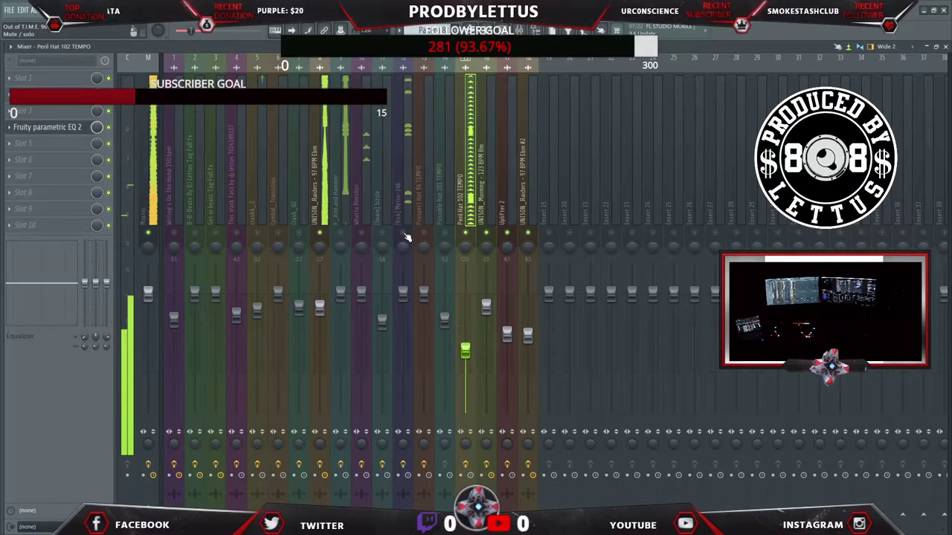
# Unmute and lower Whatta Rimshot, and apply Parametric EQ 2 with the Lettus Ross Snare preset, cutting band 3 to about -4.4 dB near 315 Hz.
pyautogui.click(363, 234)
pyautogui.moveTo(361, 294); pyautogui.dragTo(361, 325)
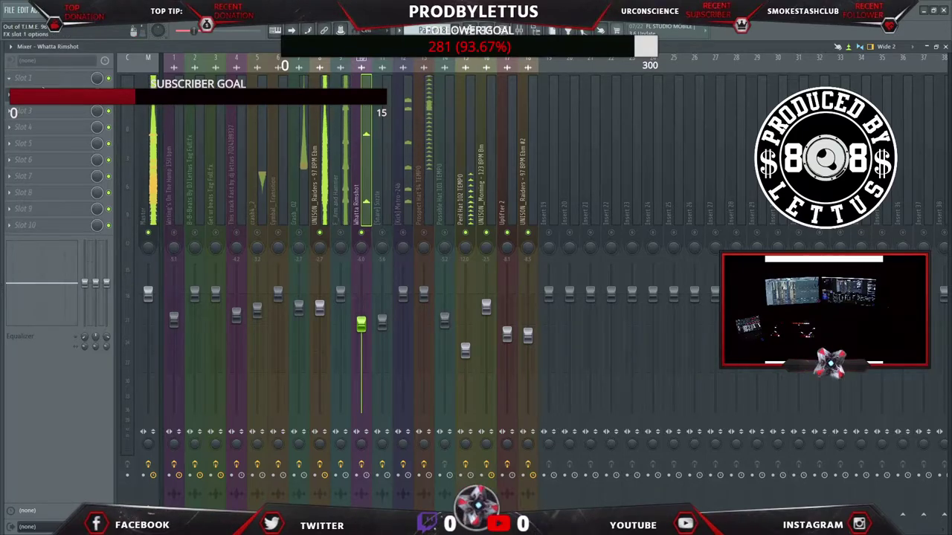
pyautogui.click(43, 87)
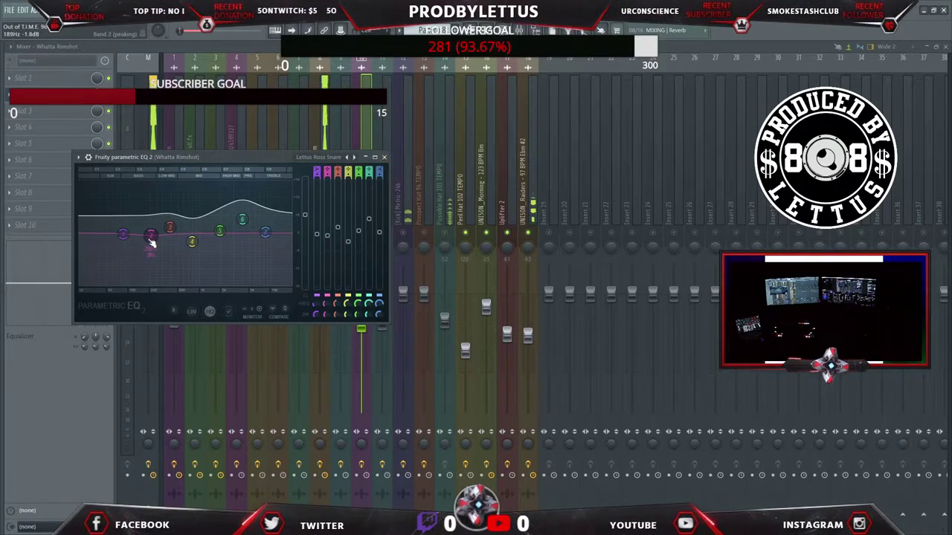
pyautogui.moveTo(168, 227); pyautogui.dragTo(167, 253)
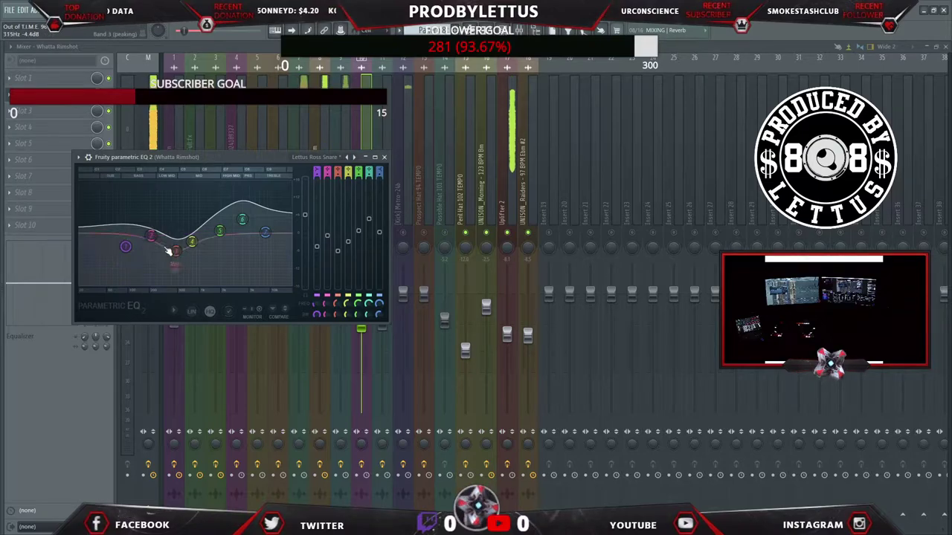
pyautogui.click(424, 177)
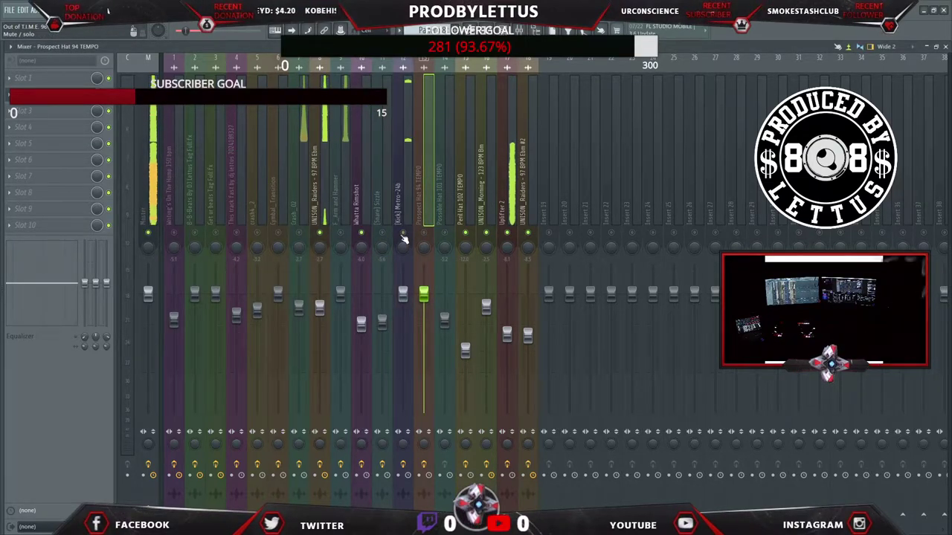
# Unmute [Kick] Metro-24b, lower its fader slightly, and apply the Lettus Hard Banger Kick EQ preset with less boost on band 2 near 60 Hz.
pyautogui.moveTo(402, 297); pyautogui.dragTo(402, 308)
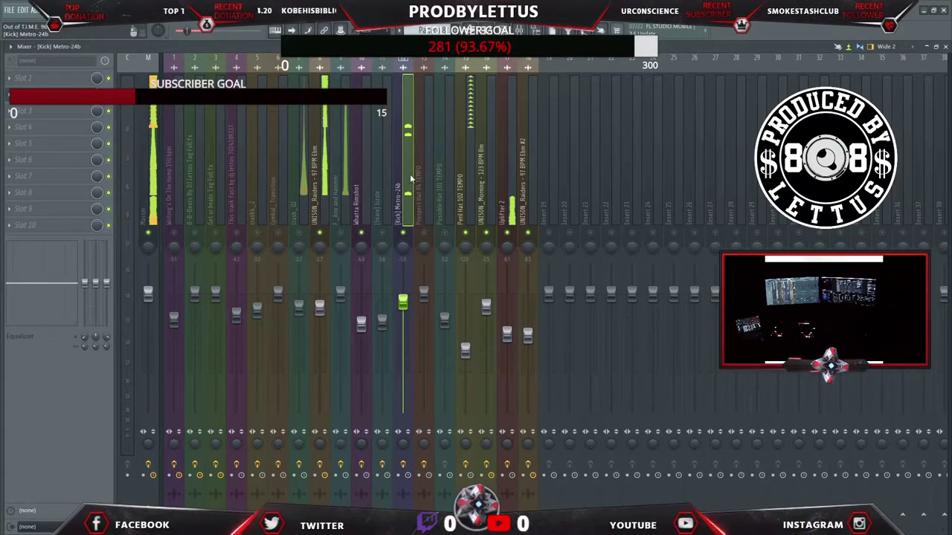
pyautogui.click(45, 94)
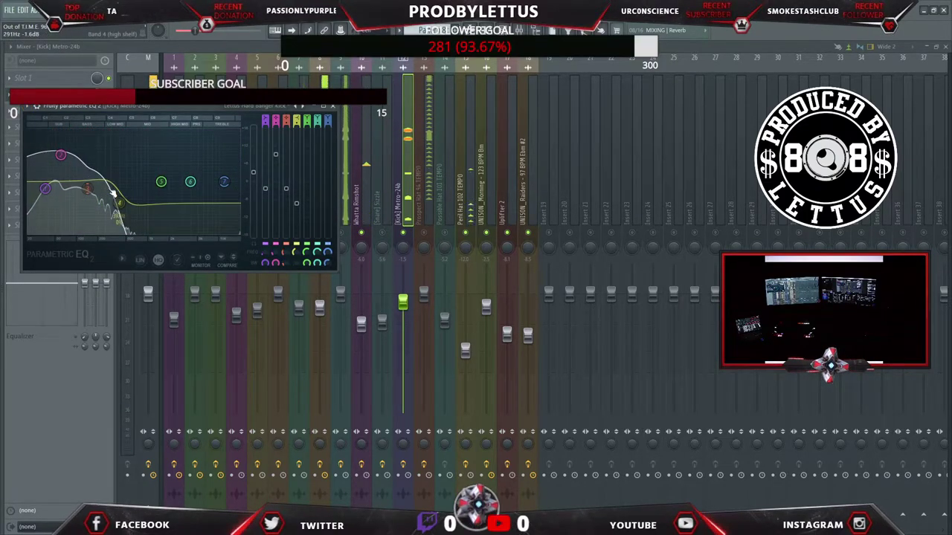
pyautogui.moveTo(119, 204)
pyautogui.moveTo(61, 165)
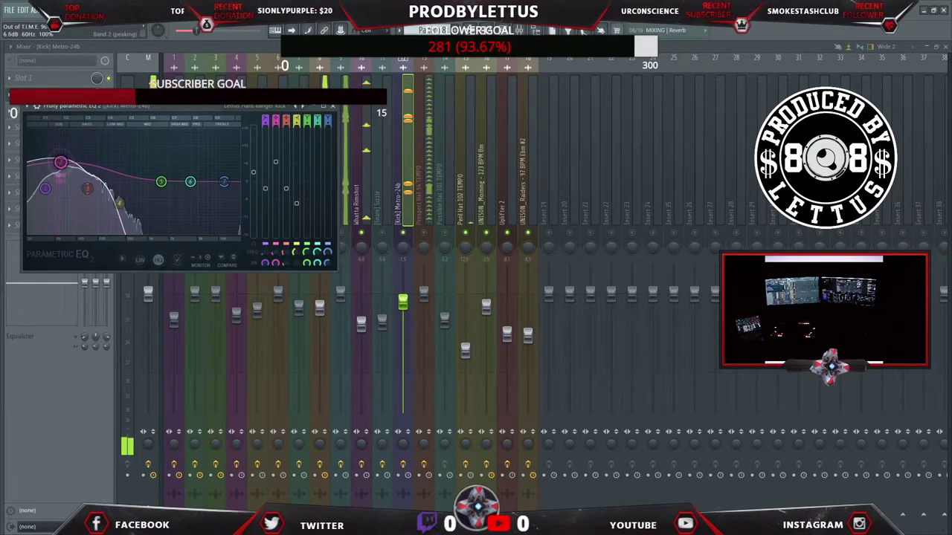
pyautogui.moveTo(87, 191)
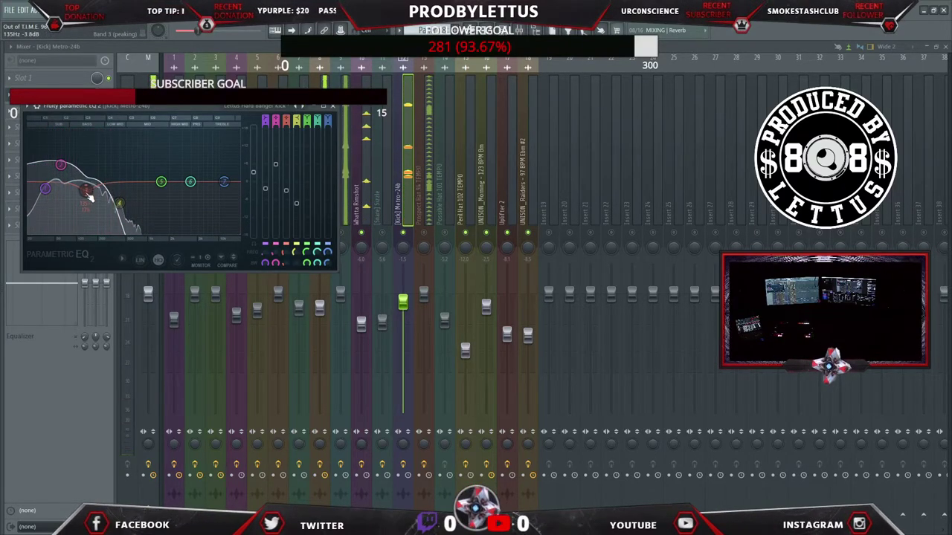
# Lower band 3, raise band 4 slightly and shift band 1 to about 33 Hz in the kick's Parametric EQ 2.
pyautogui.moveTo(87, 195); pyautogui.dragTo(90, 199)
pyautogui.scroll(-3, 90, 199)
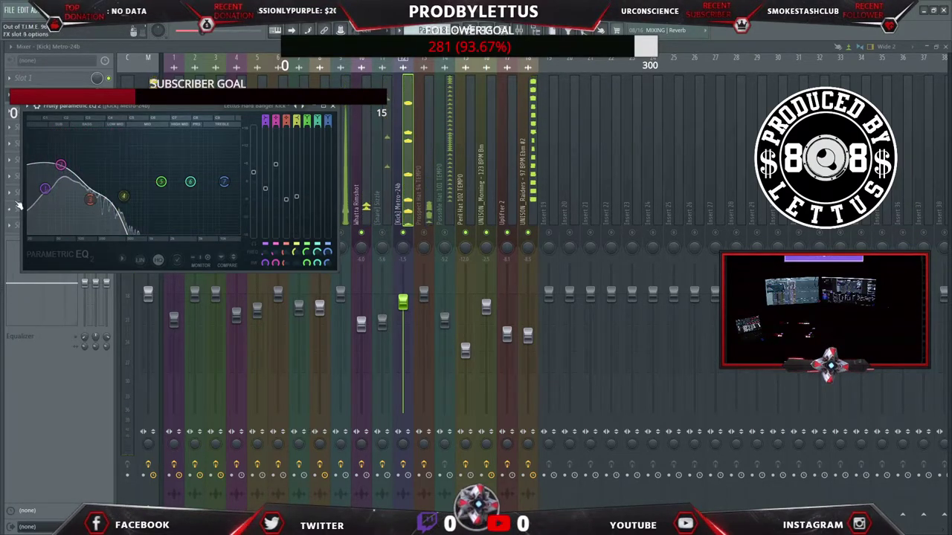
pyautogui.moveTo(41, 195)
pyautogui.moveTo(41, 195)
pyautogui.mouseDown()
pyautogui.moveTo(51, 194)
pyautogui.moveTo(42, 189)
pyautogui.mouseUp()
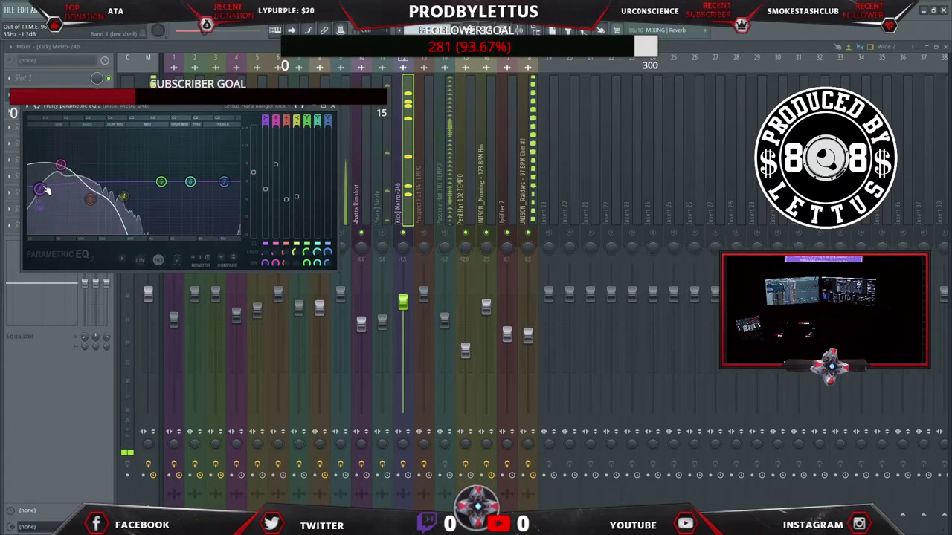
pyautogui.click(334, 109)
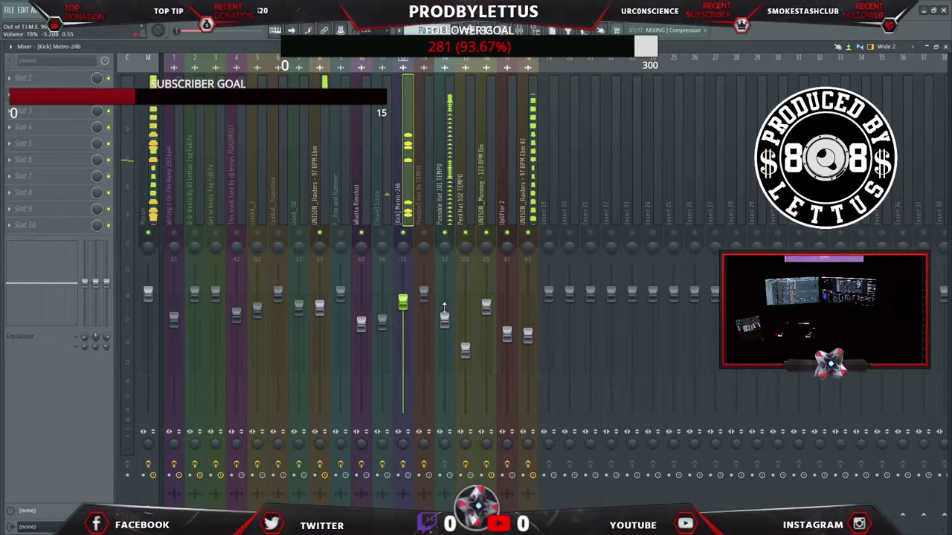
# Unmute Possible Hat 101 TEMPO and apply the Lettus Hi Hatz EQ preset, deepening the band 3 cut and making band 1 a high pass.
pyautogui.click(447, 237)
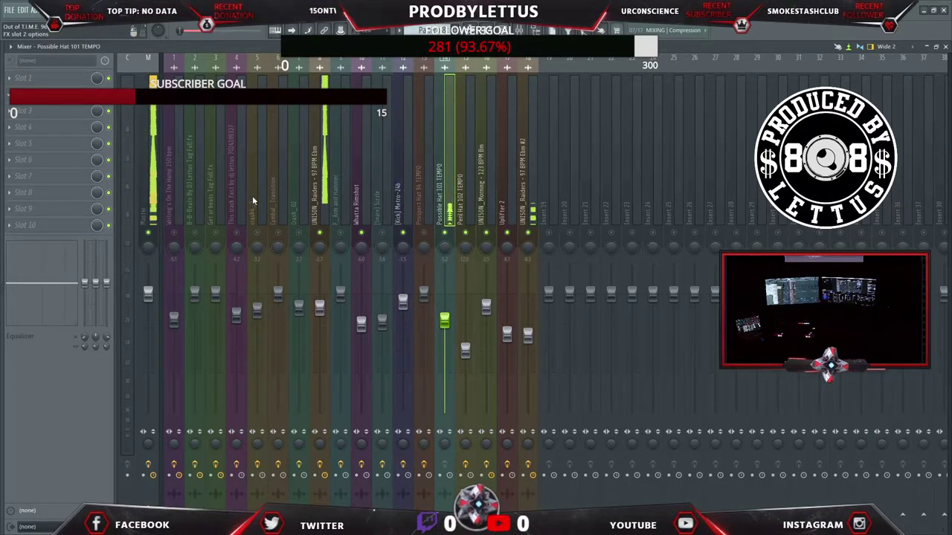
pyautogui.click(65, 162)
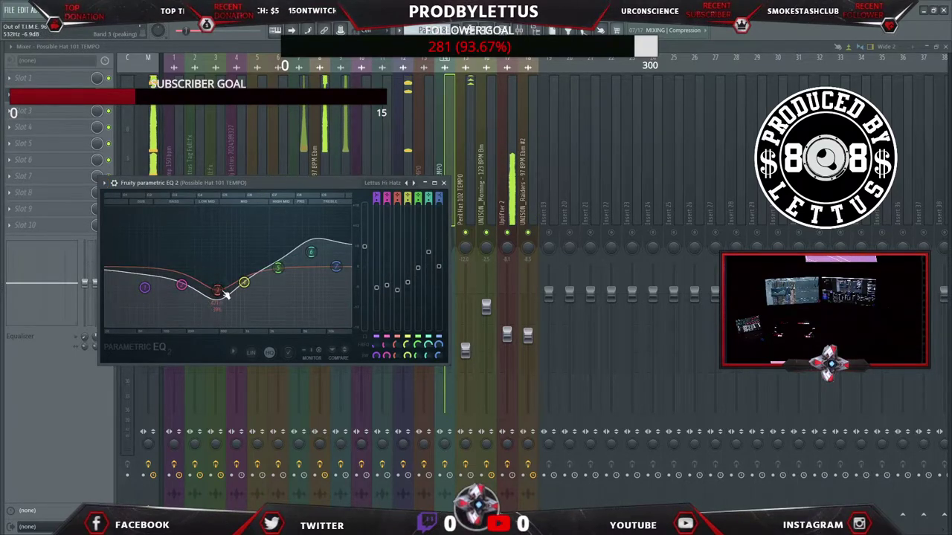
pyautogui.moveTo(220, 290); pyautogui.dragTo(222, 299)
pyautogui.scroll(-3, 376, 197)
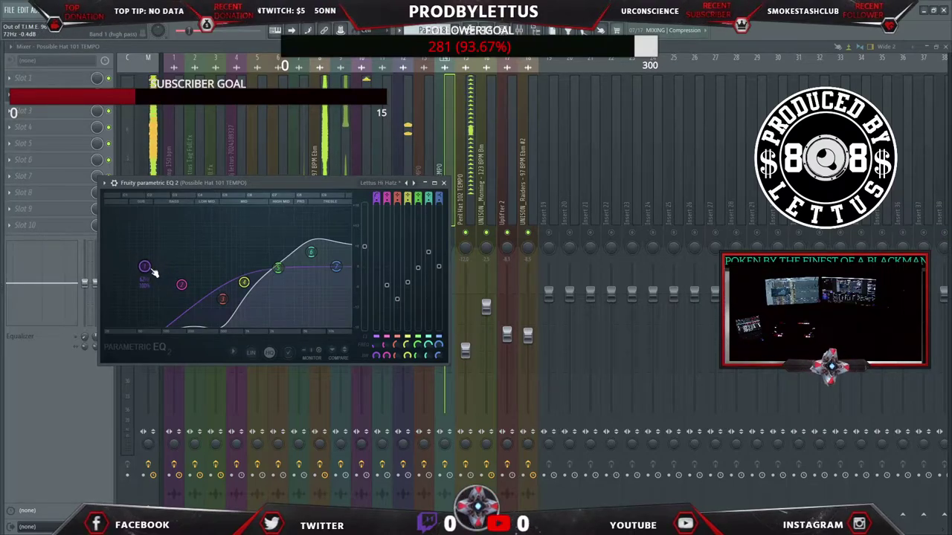
# Move band 1's cutoff higher, raise and narrow band 6 in Possible Hat 101 TEMPO's EQ, and lower the track's fader to about -7.2 dB.
pyautogui.moveTo(146, 268); pyautogui.dragTo(176, 267)
pyautogui.moveTo(305, 269); pyautogui.dragTo(308, 248)
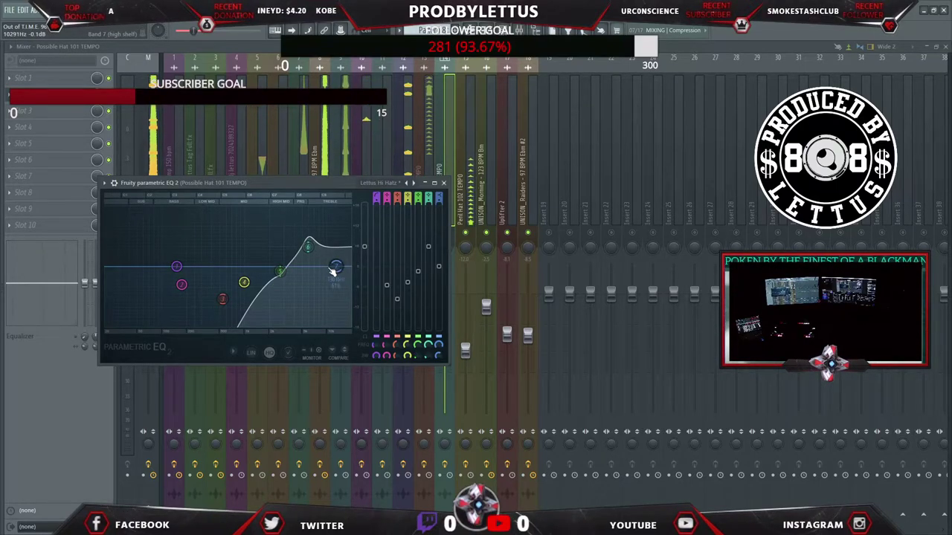
pyautogui.scroll(-3, 176, 268)
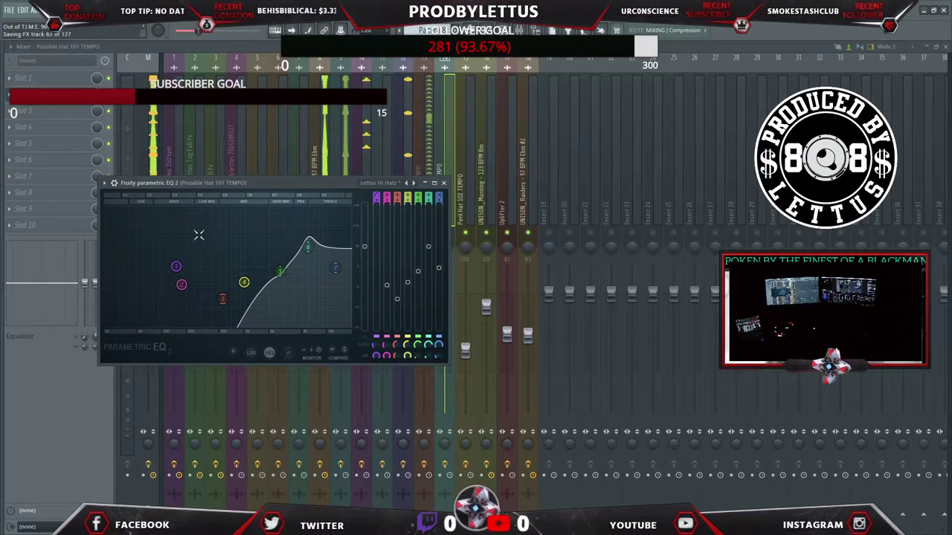
pyautogui.click(443, 182)
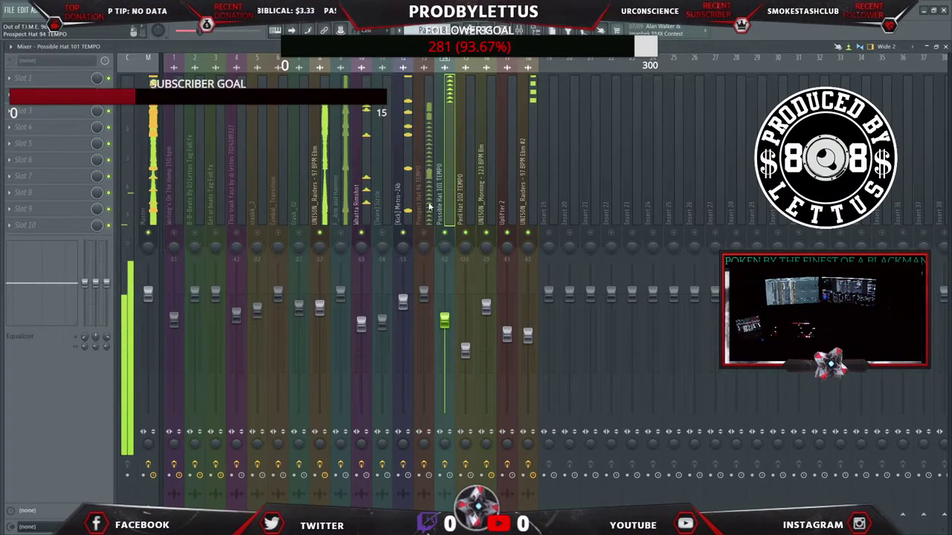
pyautogui.moveTo(444, 319); pyautogui.dragTo(444, 329)
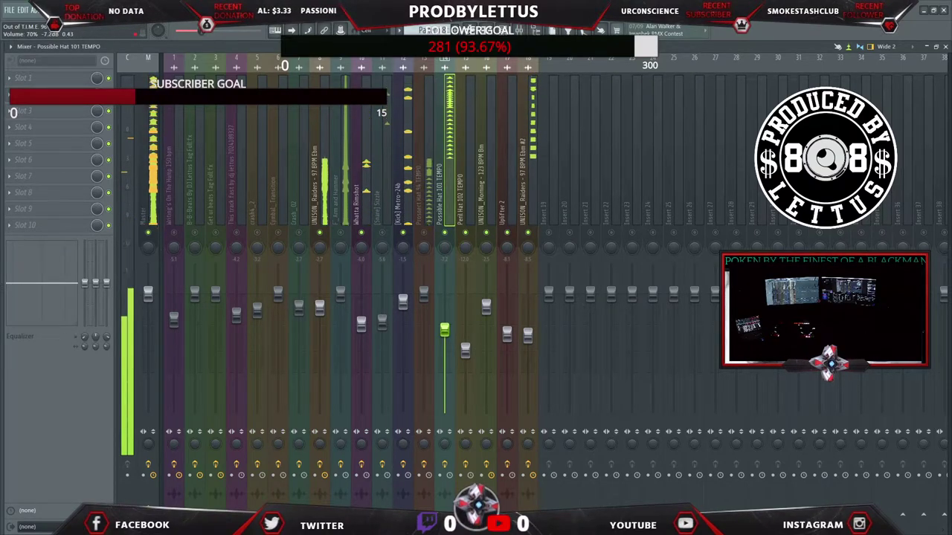
# Unmute Prospect Hat 94 TEMPO, lower its fader, and add Parametric EQ 2 with the Lettus Hi Hatz preset.
pyautogui.moveTo(423, 295); pyautogui.dragTo(423, 320)
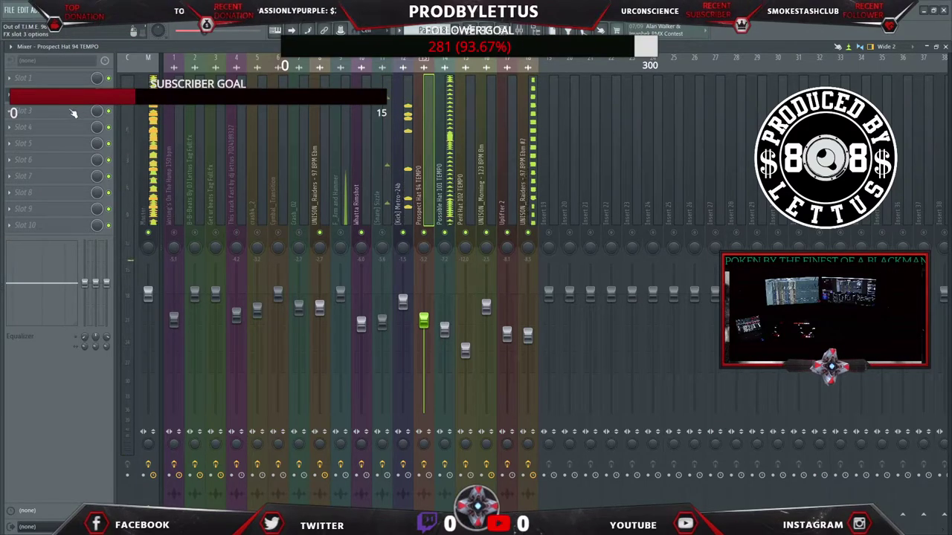
pyautogui.click(55, 105)
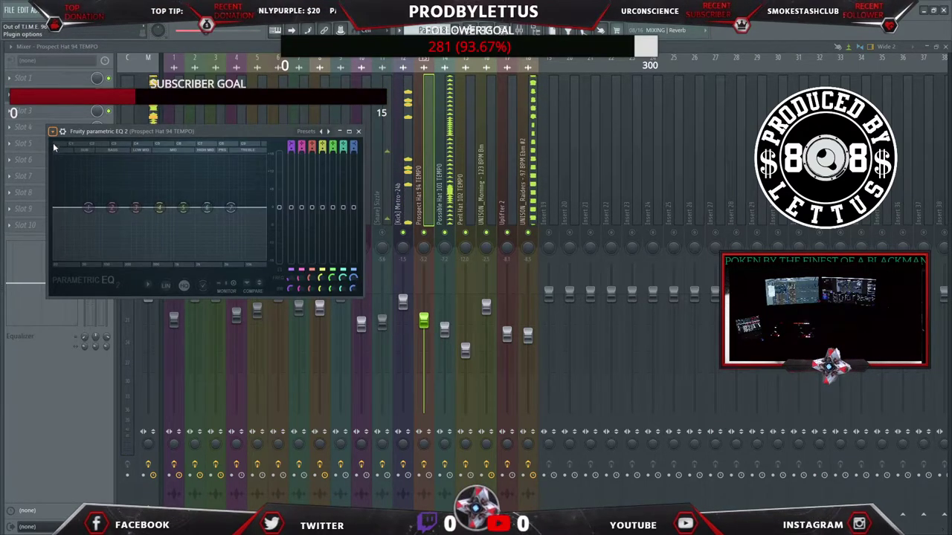
pyautogui.click(328, 131)
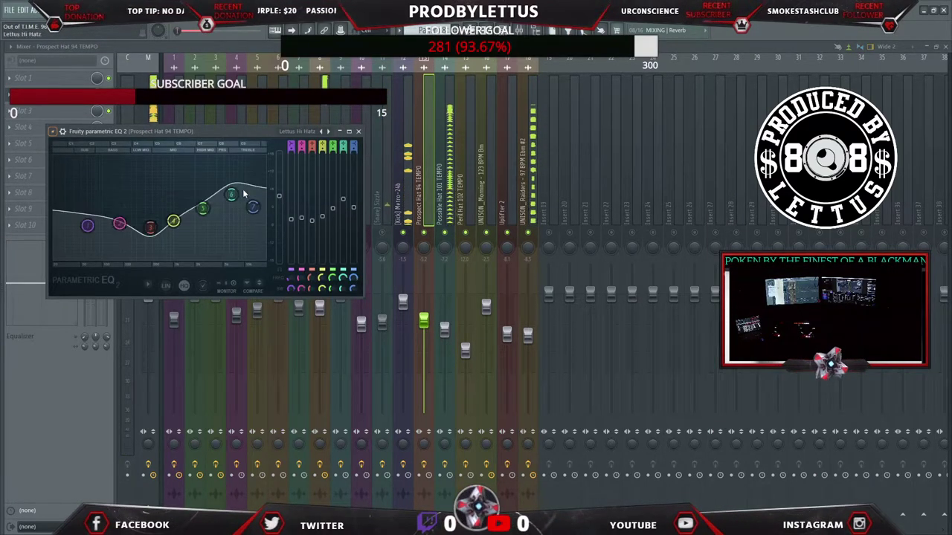
# Raise the Prospect Hat EQ's main level to about 5.9 dB and make band 1 a high pass with a higher cutoff.
pyautogui.moveTo(170, 220); pyautogui.dragTo(150, 228)
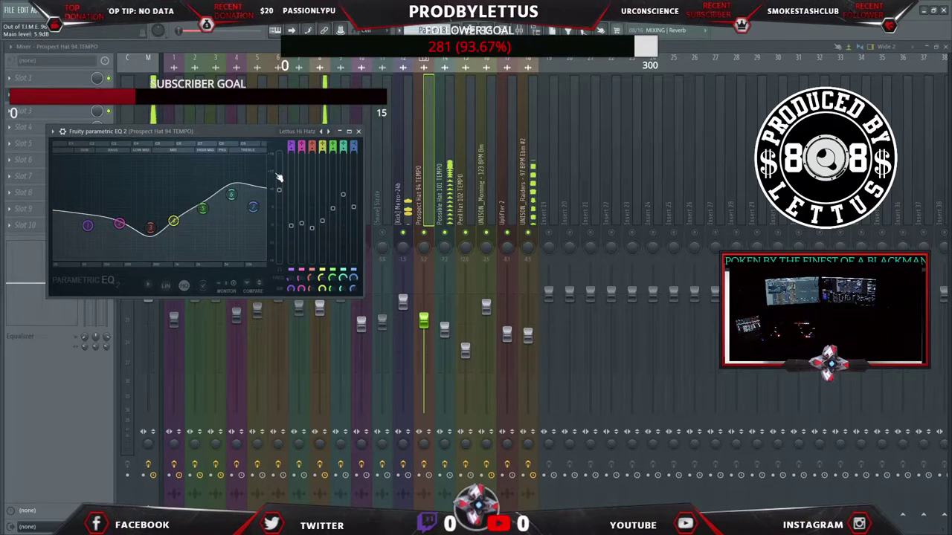
pyautogui.rightClick(87, 225)
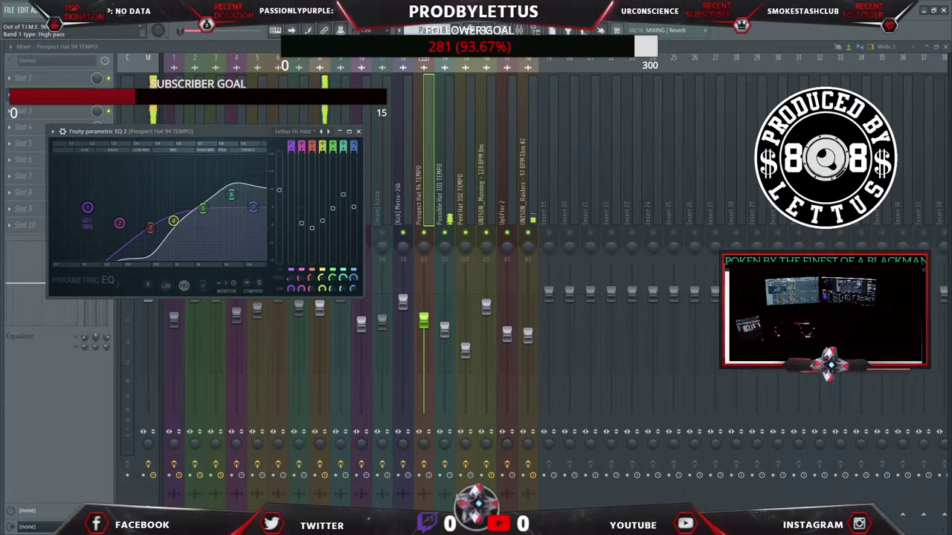
pyautogui.moveTo(87, 207); pyautogui.dragTo(118, 207)
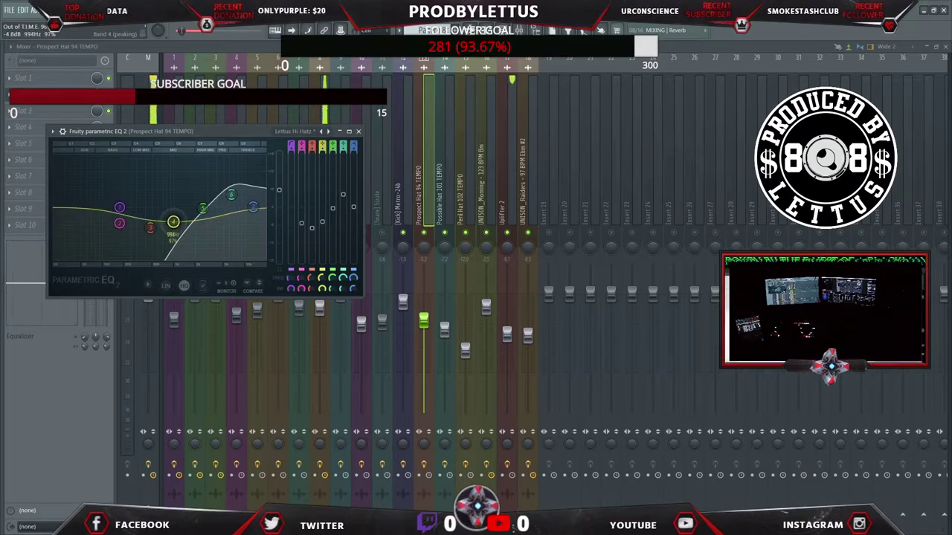
# Lower bands 2, 4, 5 and 7, raise band 6, narrow band 5 and reduce the main level in Prospect Hat 94 TEMPO's EQ.
pyautogui.moveTo(173, 220); pyautogui.dragTo(172, 243)
pyautogui.moveTo(119, 223); pyautogui.dragTo(122, 237)
pyautogui.moveTo(231, 195); pyautogui.dragTo(234, 186)
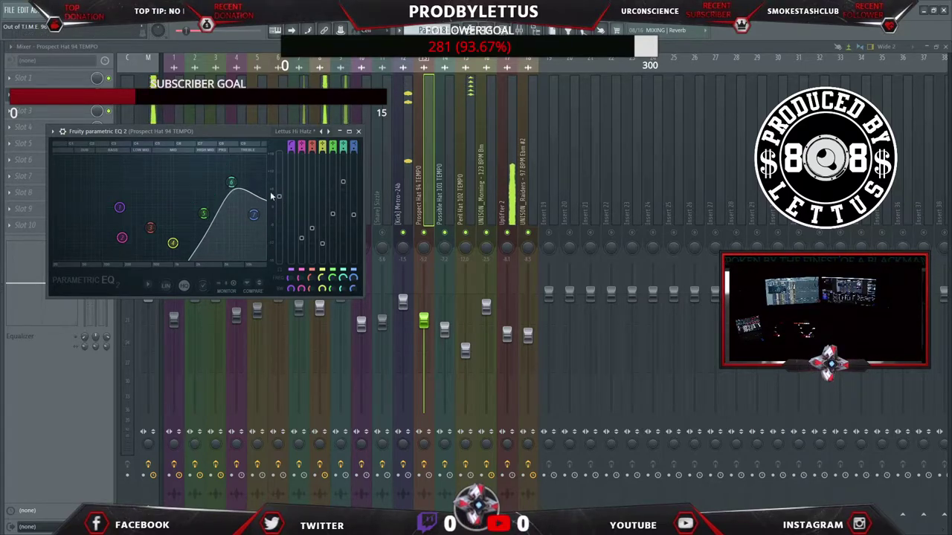
pyautogui.scroll(-5, 203, 215)
pyautogui.scroll(2, 206, 216)
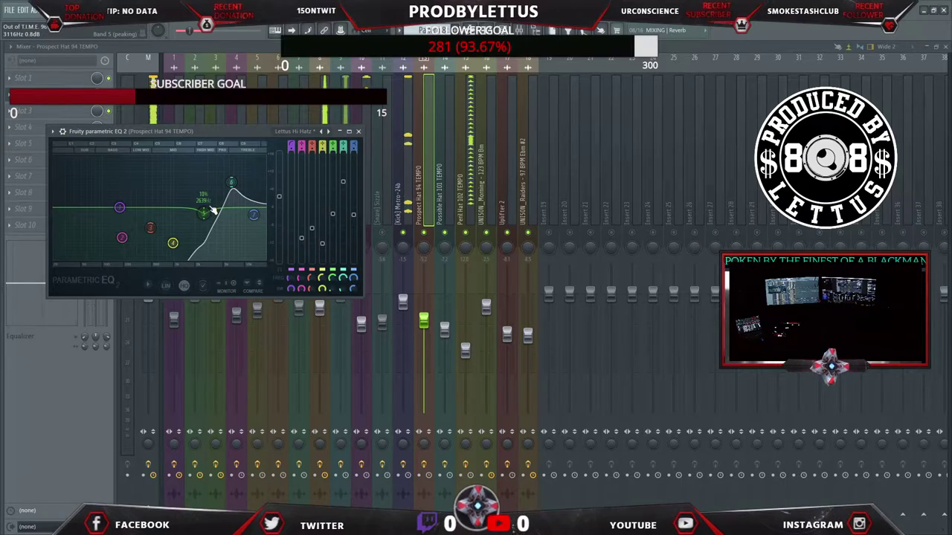
pyautogui.click(358, 133)
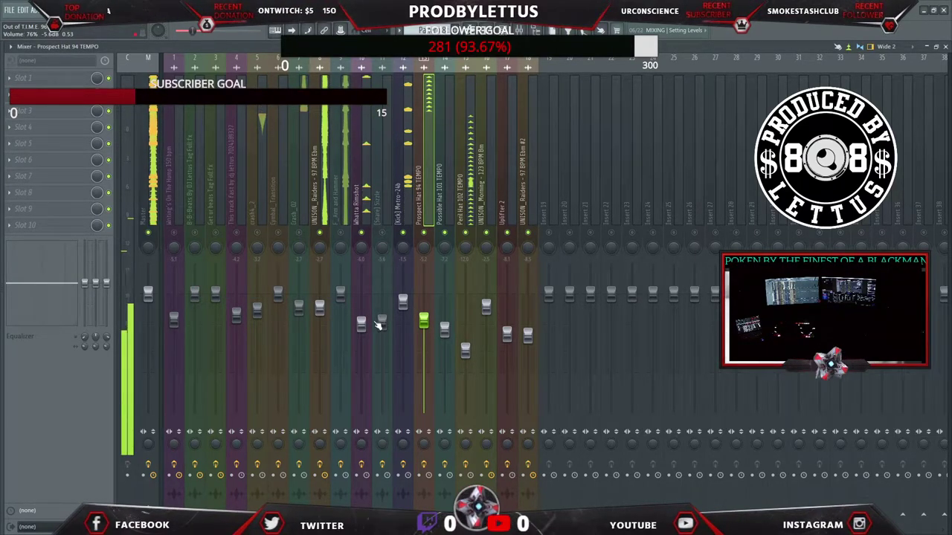
# Lower the Whatta Rimshot fader to about -7.5 dB.
pyautogui.moveTo(361, 323); pyautogui.dragTo(362, 332)
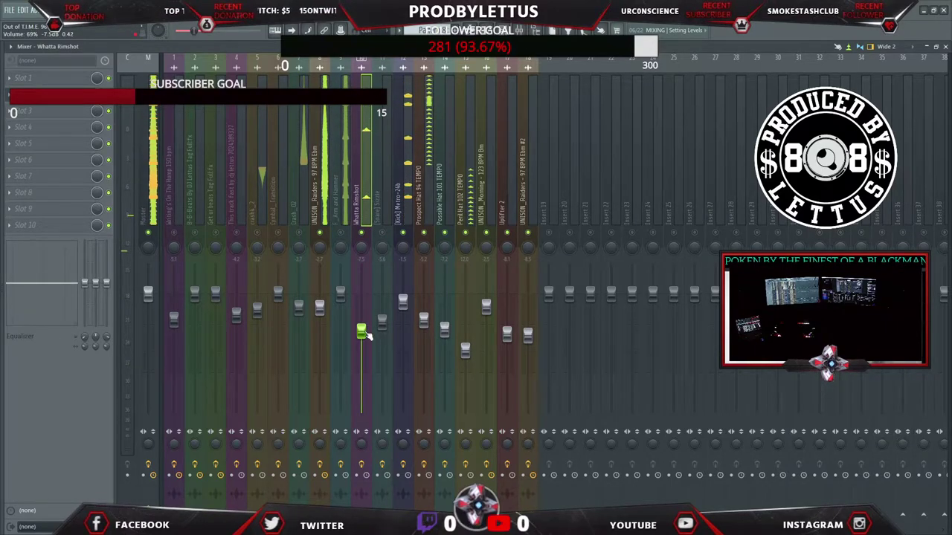
# Lower the Whatta Rimshot fader to about -11.5 dB and bring down the F_Arm and Hammer fader.
pyautogui.moveTo(361, 331); pyautogui.dragTo(362, 348)
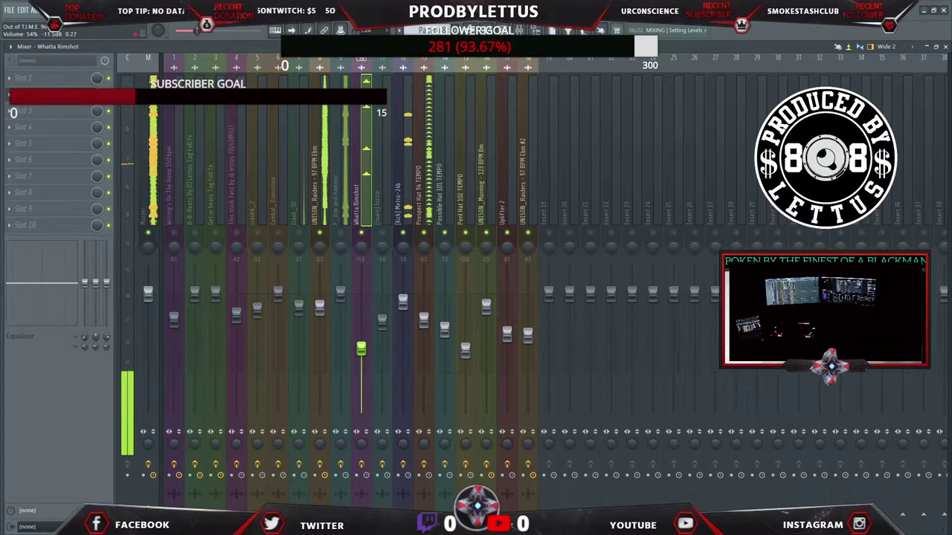
pyautogui.click(340, 296)
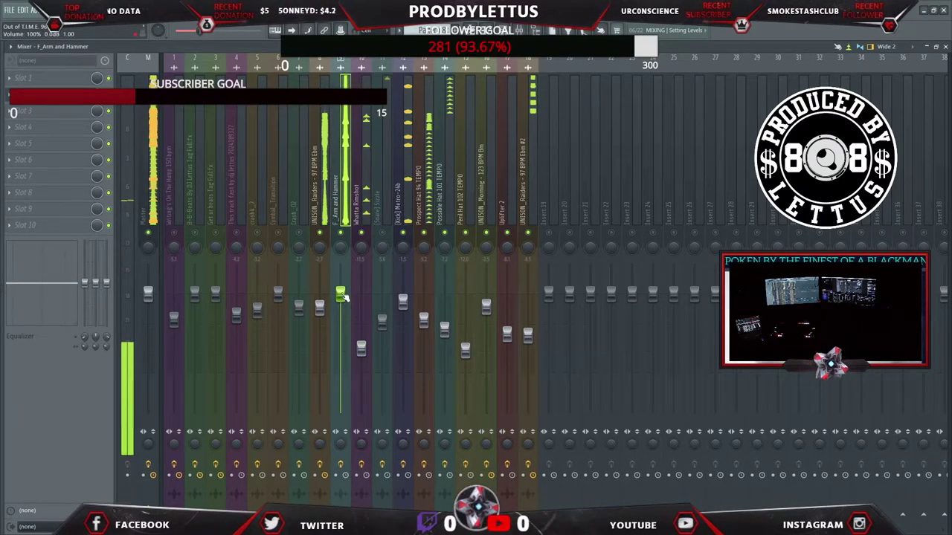
# Load Maximus with the Lettus Subs 808's preset and Fruity parametric EQ 2 with the Lettus 808'z preset on F_Arm and Hammer.
pyautogui.moveTo(3, 97)
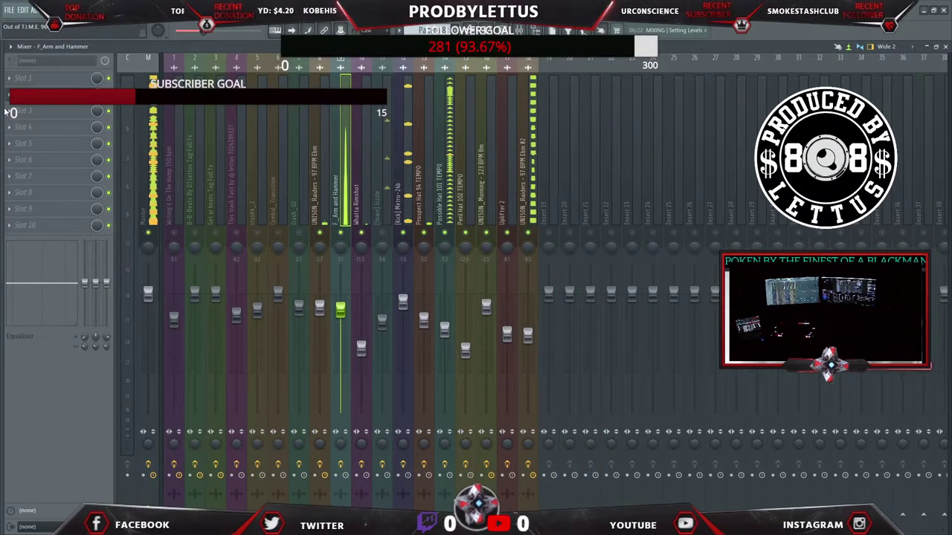
pyautogui.click(8, 98)
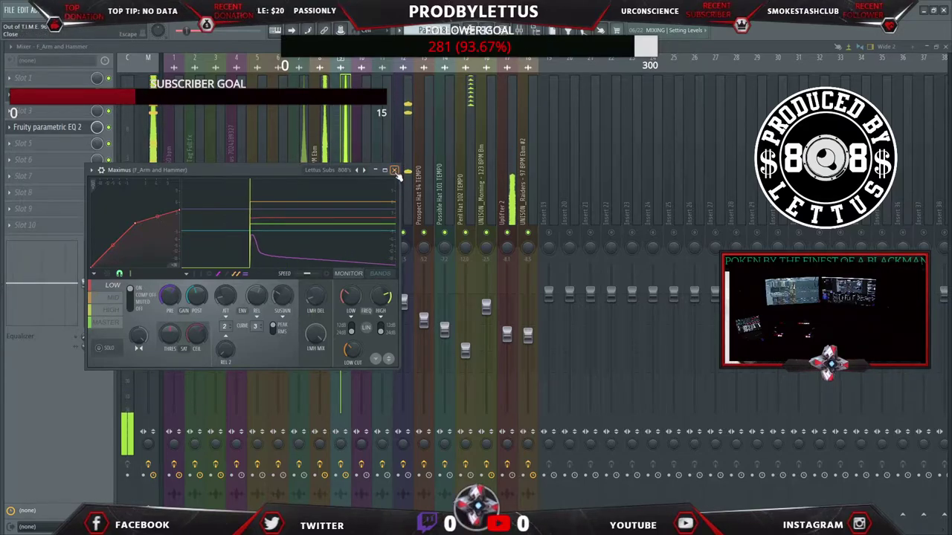
pyautogui.click(394, 170)
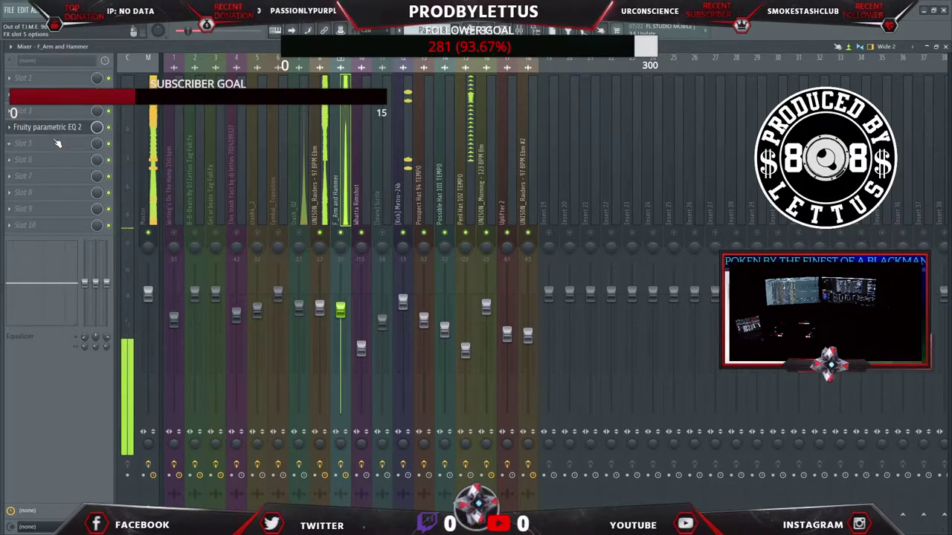
pyautogui.click(55, 127)
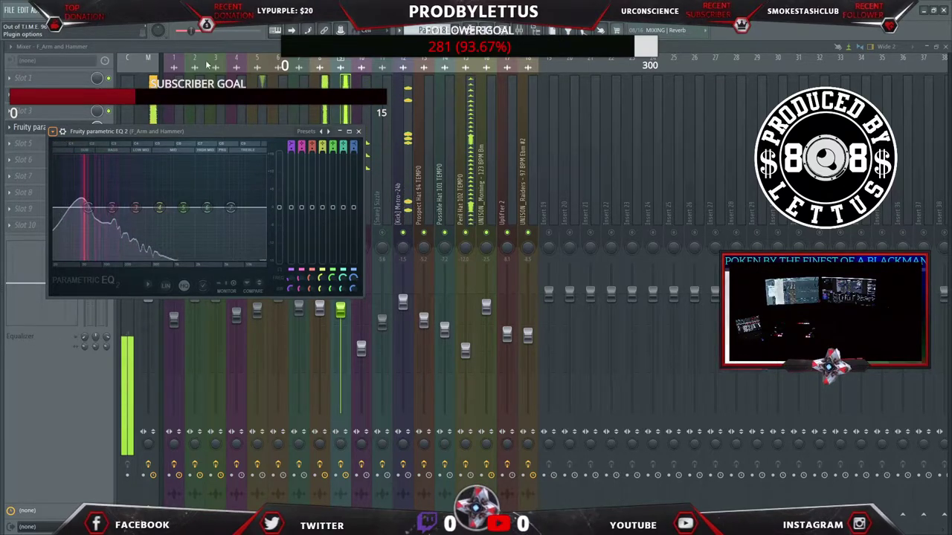
pyautogui.click(328, 131)
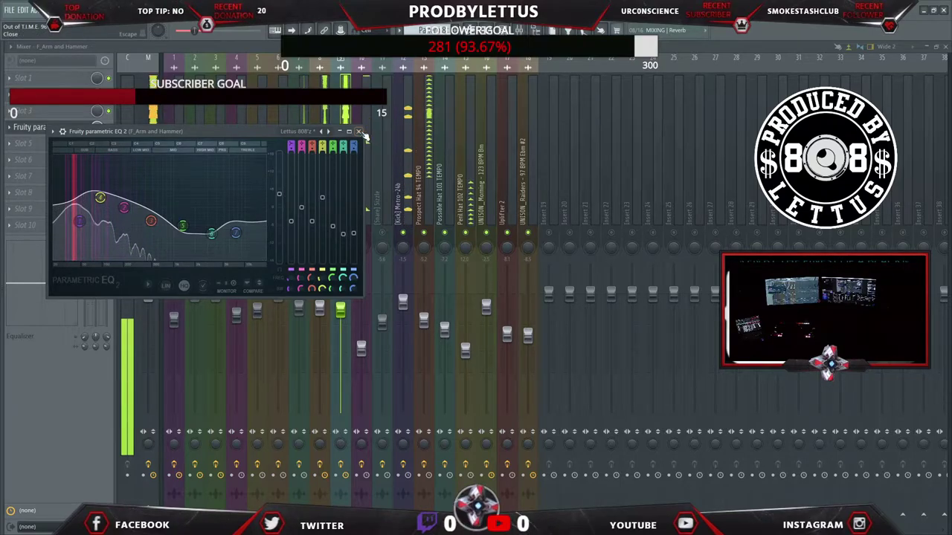
pyautogui.click(358, 132)
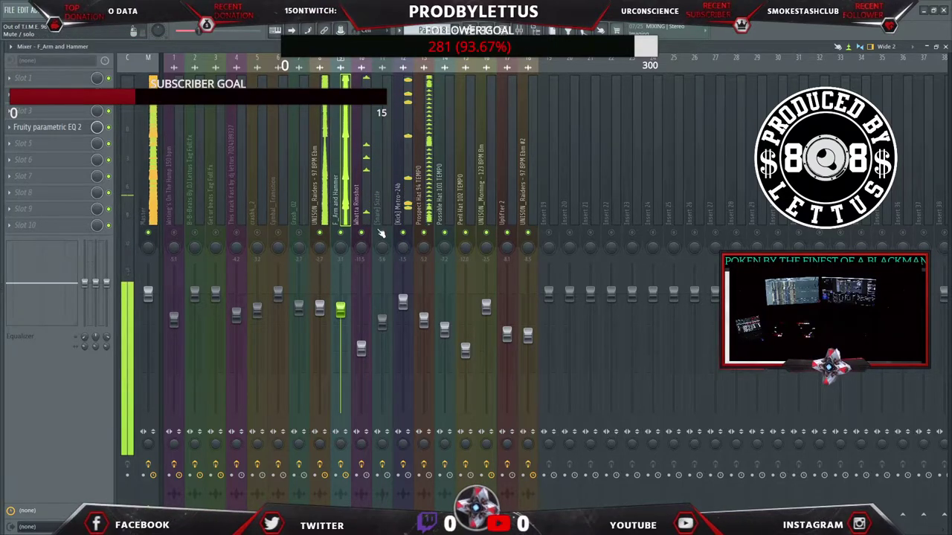
# Apply a Lettus Keys preset to the parametric EQ on UNISON_Raiders - 97 BPM Ebm #2 and lower that track's fader.
pyautogui.click(530, 213)
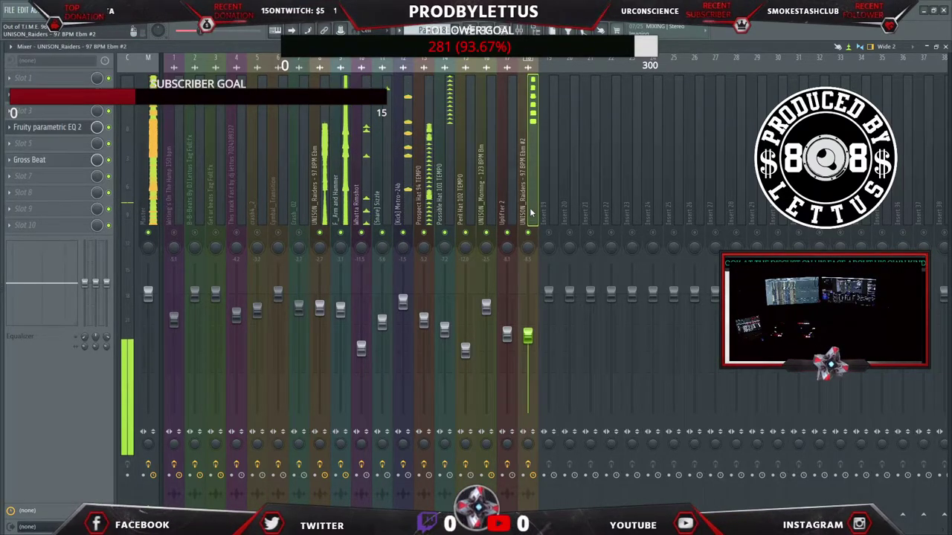
pyautogui.click(67, 127)
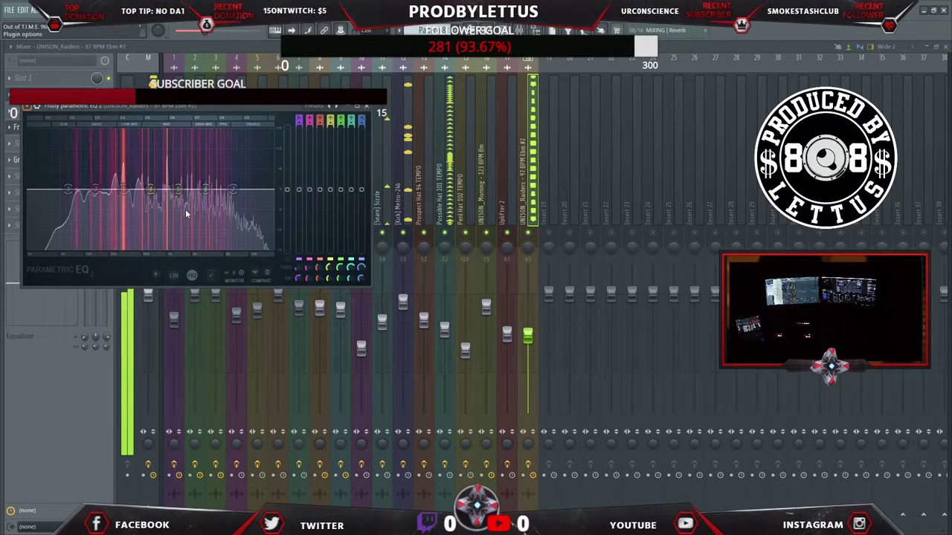
pyautogui.click(333, 106)
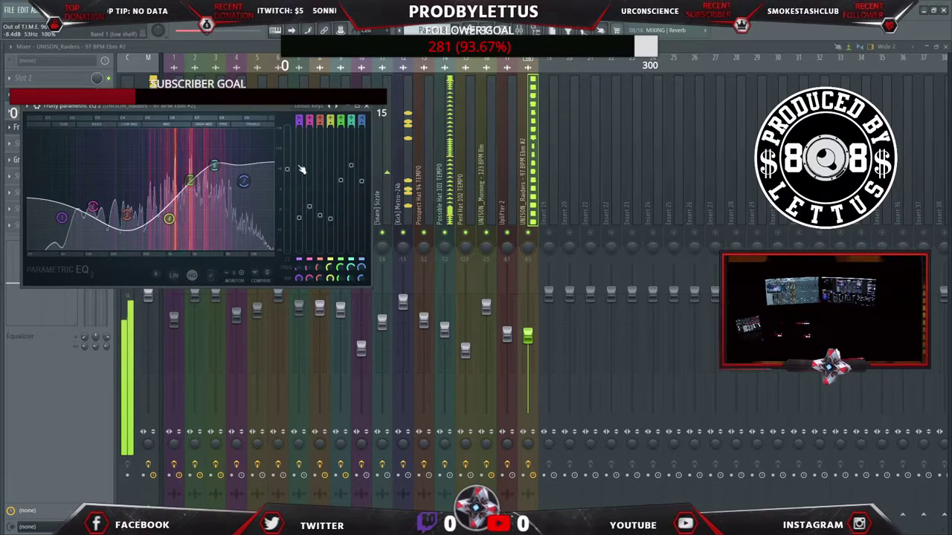
pyautogui.click(332, 107)
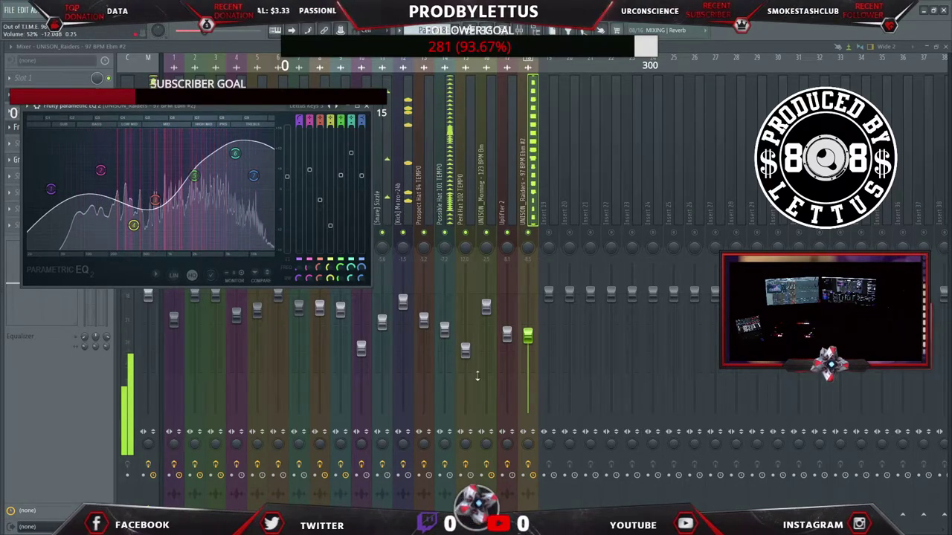
pyautogui.moveTo(530, 341); pyautogui.dragTo(531, 346)
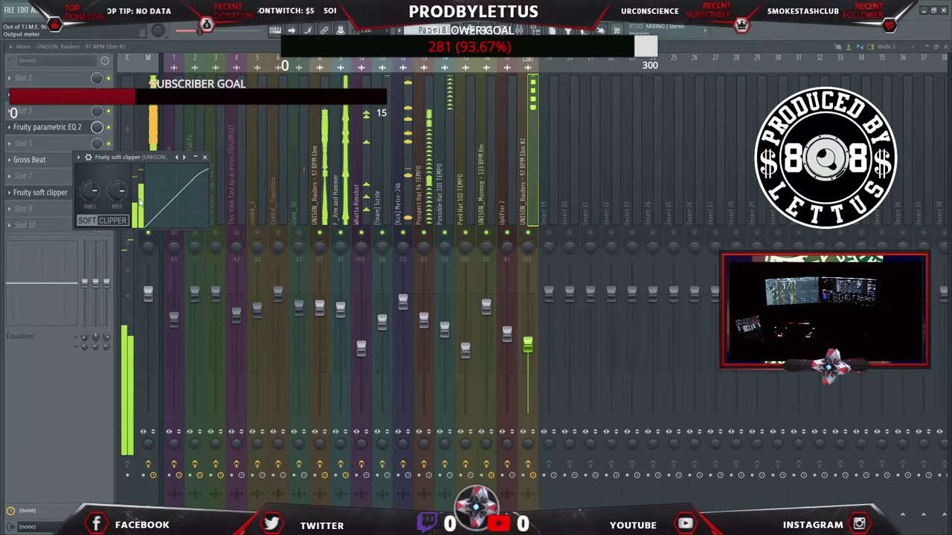
# Set the UNISON_Raiders #2 soft clipper's threshold to about -7.2 dB and its post gain to about 73%.
pyautogui.scroll(-5, 122, 194)
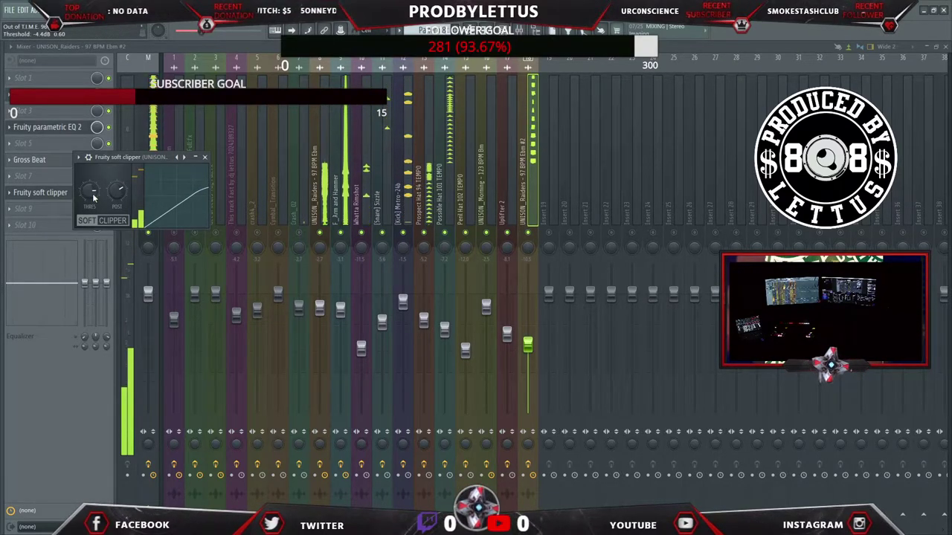
pyautogui.scroll(2, 117, 191)
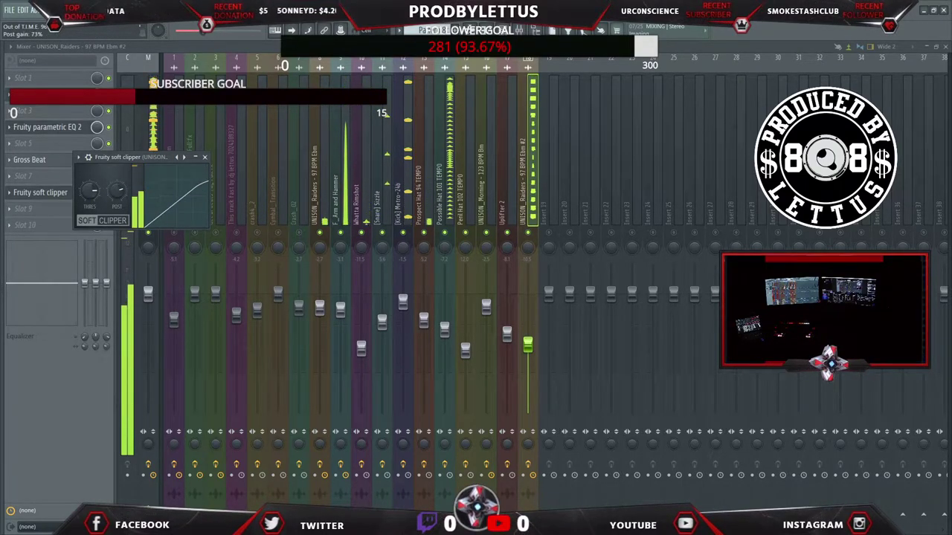
pyautogui.scroll(-3, 89, 191)
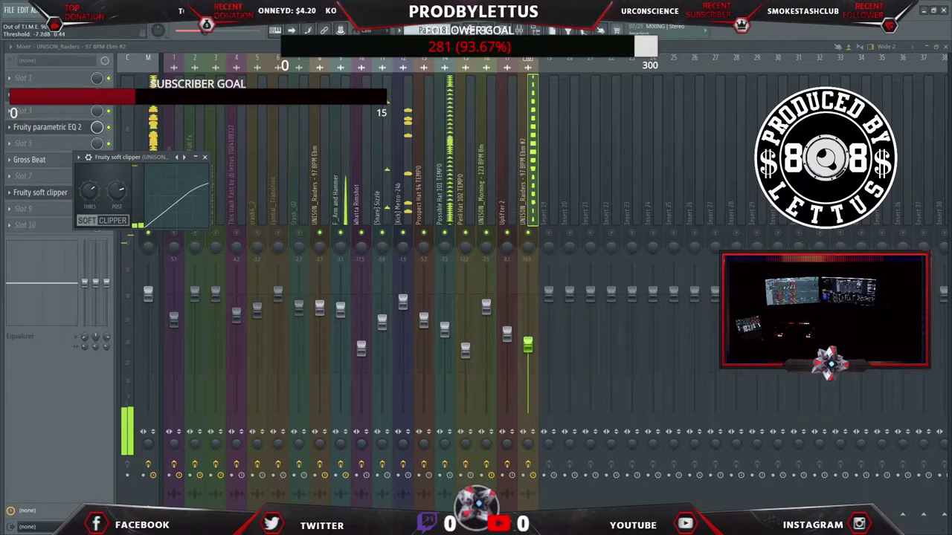
pyautogui.scroll(1, 117, 191)
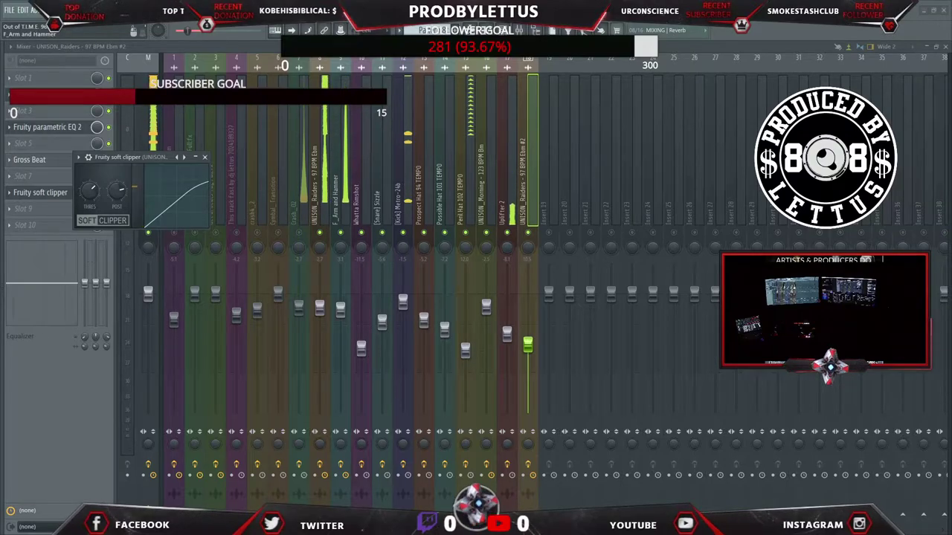
pyautogui.press('Escape')
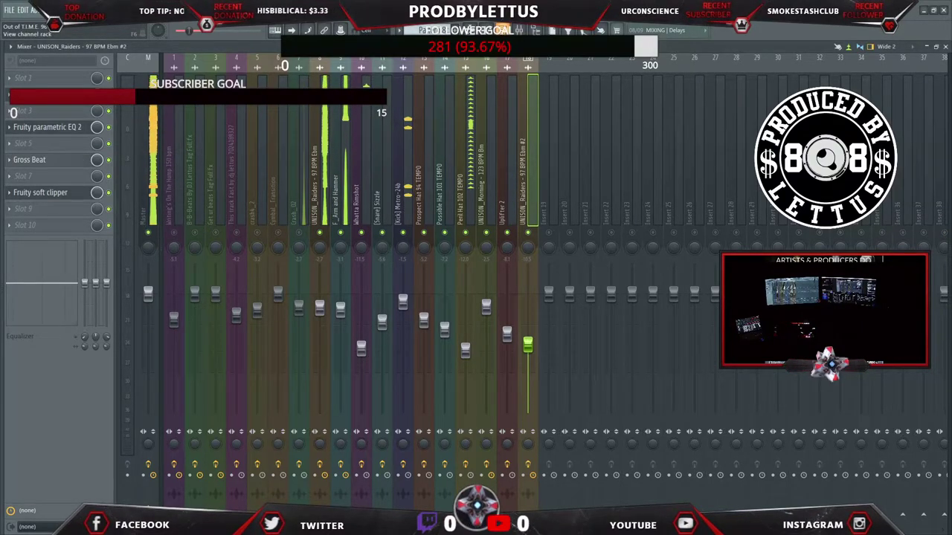
# Unmute the Writing's On The Hump, crash4_2, Cymbal_Transition and Crash_02 mixer tracks during playback.
pyautogui.press('space')
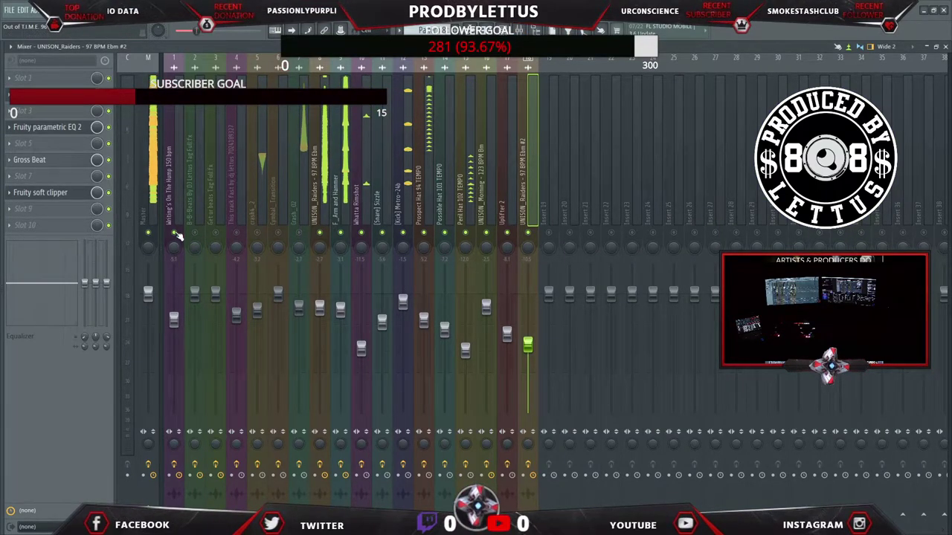
pyautogui.click(257, 233)
pyautogui.click(277, 234)
pyautogui.click(298, 234)
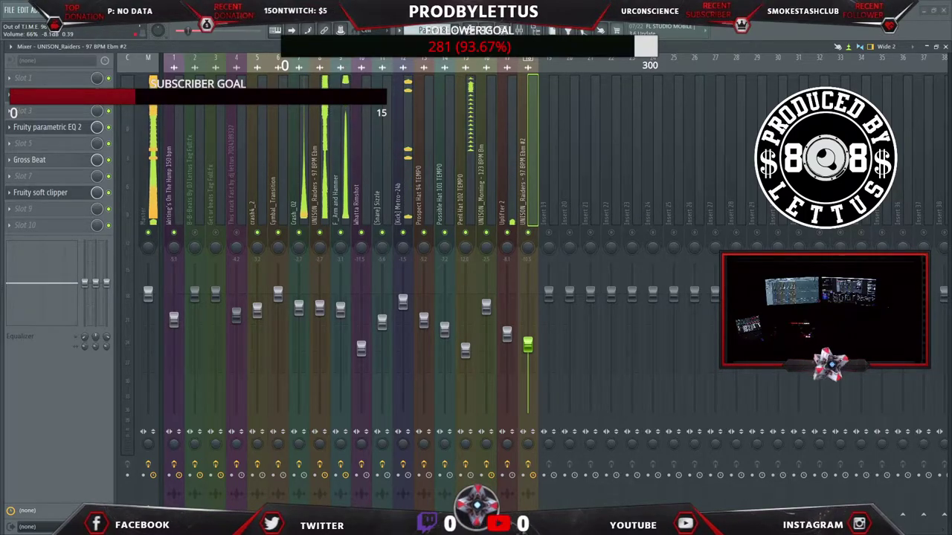
# Raise the Peril Hat 102 TEMPO fader slightly and lower the Whatta Rimshot, crash4_2, Cymbal_Transition and Crash_02 faders.
pyautogui.click(465, 186)
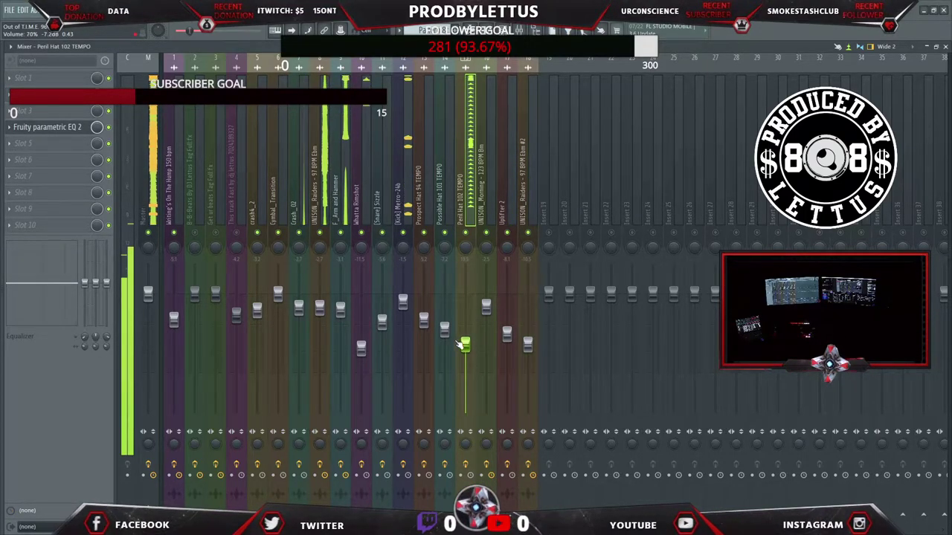
pyautogui.moveTo(361, 347); pyautogui.dragTo(364, 357)
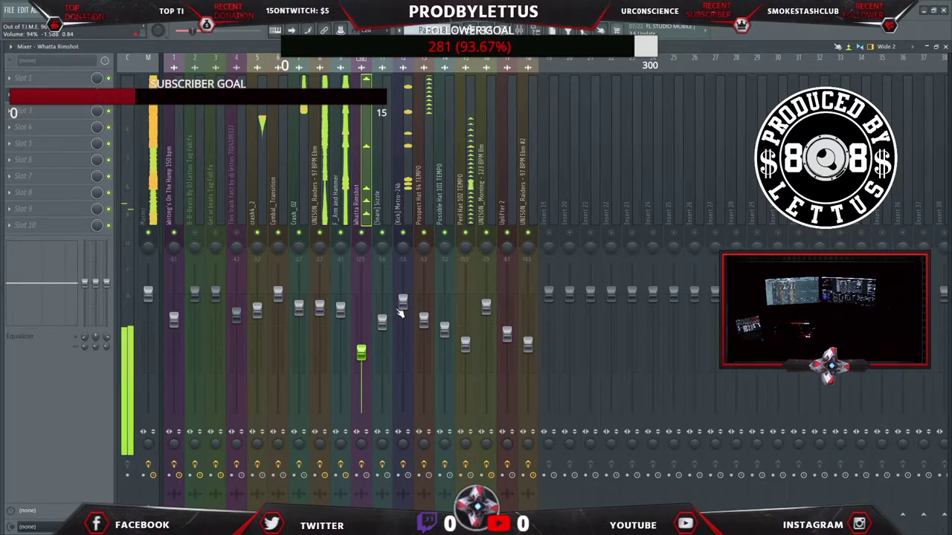
pyautogui.moveTo(257, 312); pyautogui.dragTo(257, 334)
pyautogui.moveTo(277, 292); pyautogui.dragTo(277, 296)
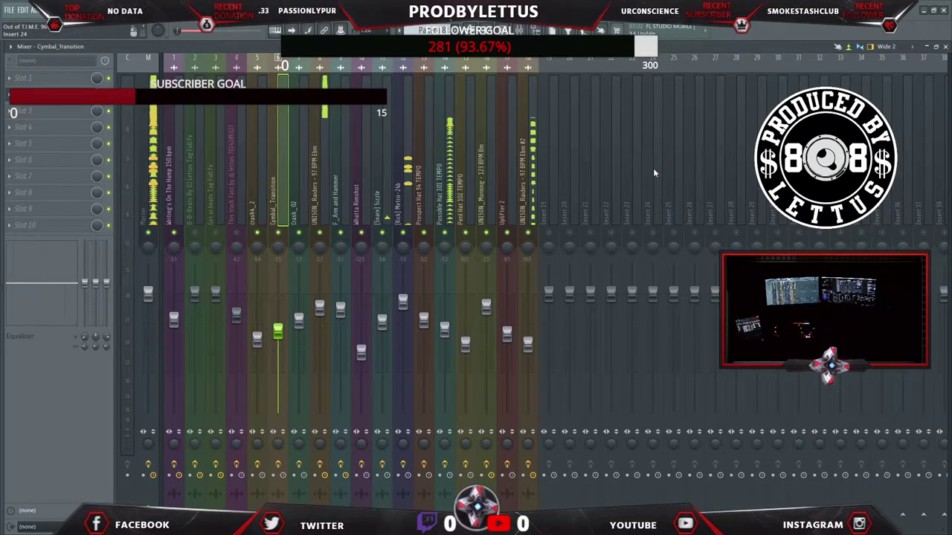
# In the playlist, place two consecutive UNISON_Raiders - 97 BPM Ebm clips on the UNISON_Raiders track, starting at bars 25 and 29.
pyautogui.click(945, 47)
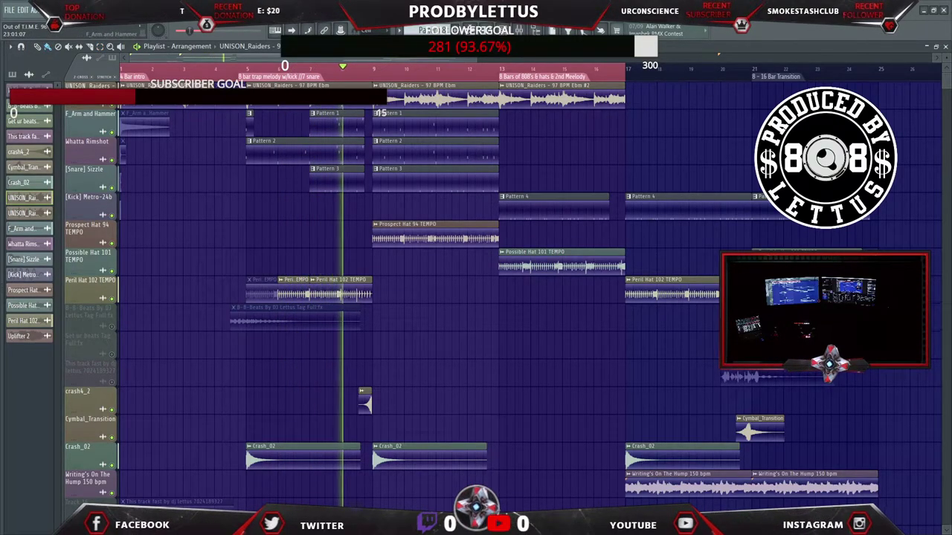
pyautogui.moveTo(439, 50); pyautogui.dragTo(803, 50)
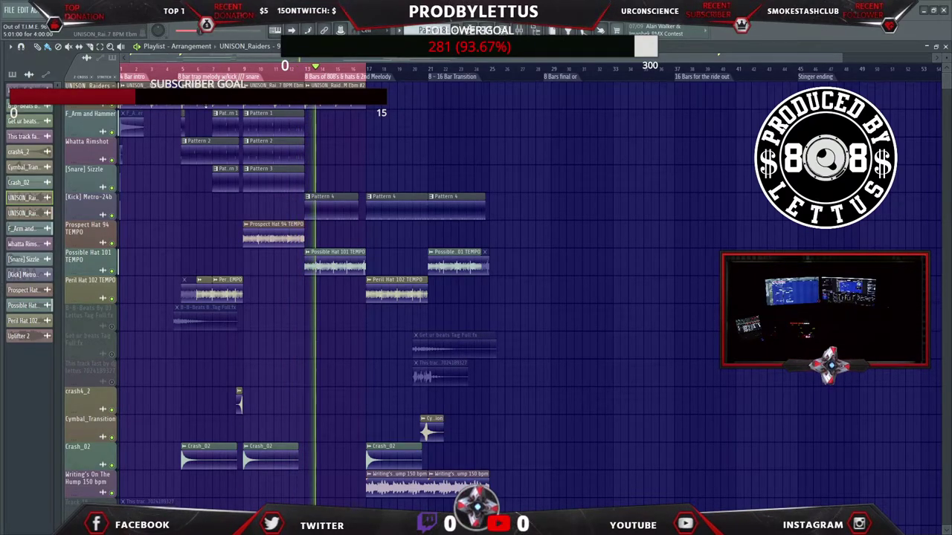
pyautogui.click(495, 100)
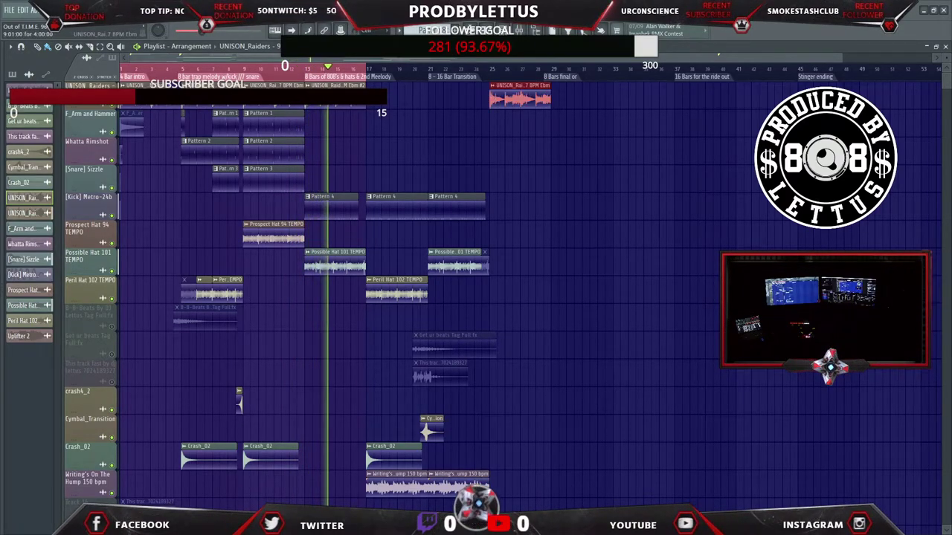
pyautogui.click(565, 98)
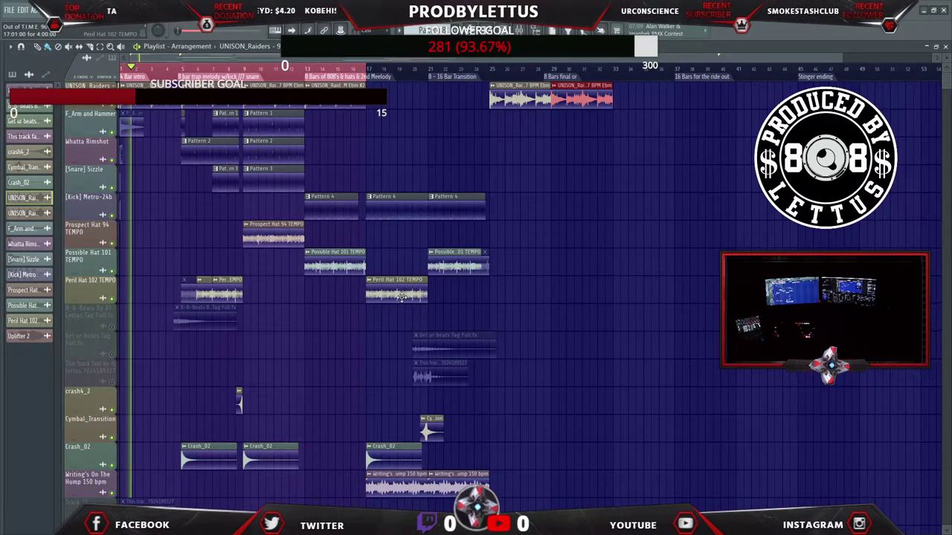
# Place a Peril Hat 102 TEMPO clip at bar 25 and a Prospect Hat 94 TEMPO clip at bar 29 on their tracks.
pyautogui.click(495, 294)
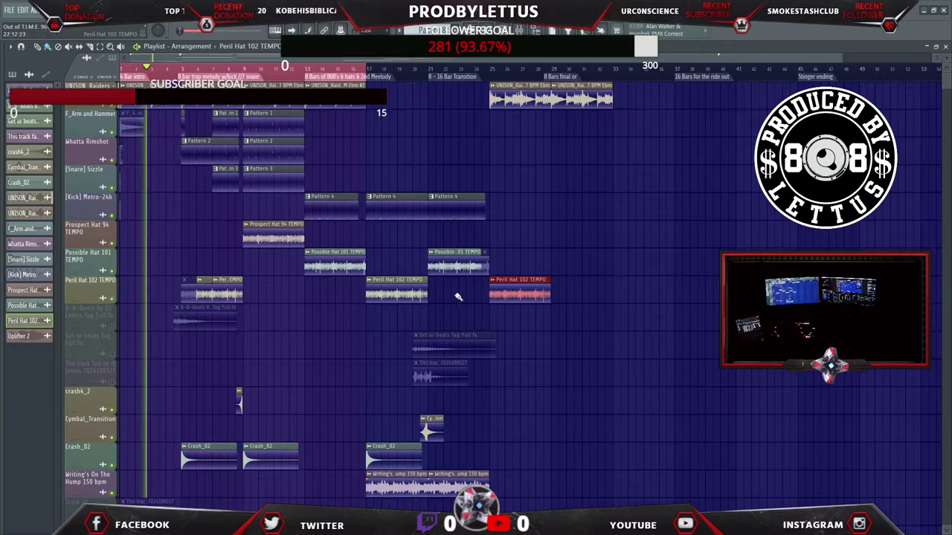
pyautogui.click(282, 235)
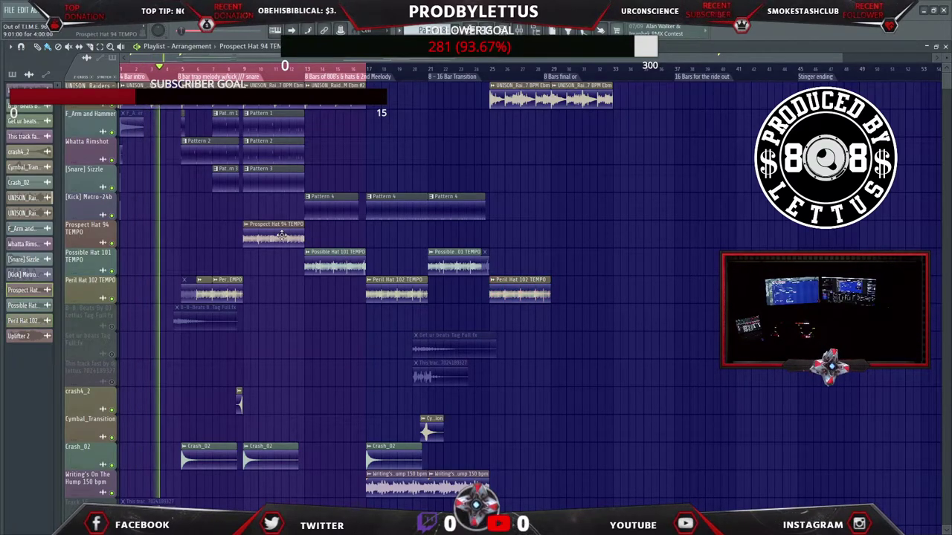
pyautogui.click(556, 235)
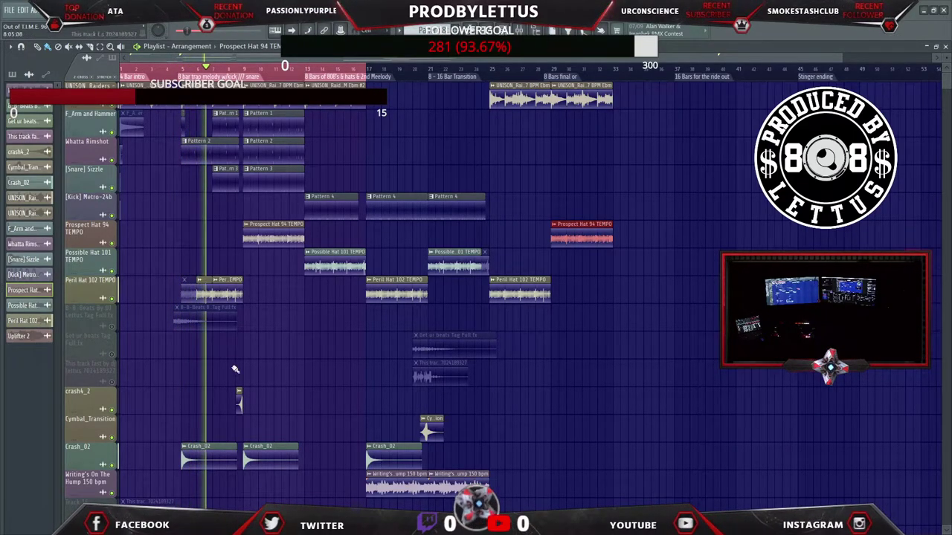
# Place a copy of the Uplifter 2 clip on its track so that it ends at bar 33, and stop playback.
pyautogui.scroll(-2, 218, 345)
pyautogui.click(171, 485)
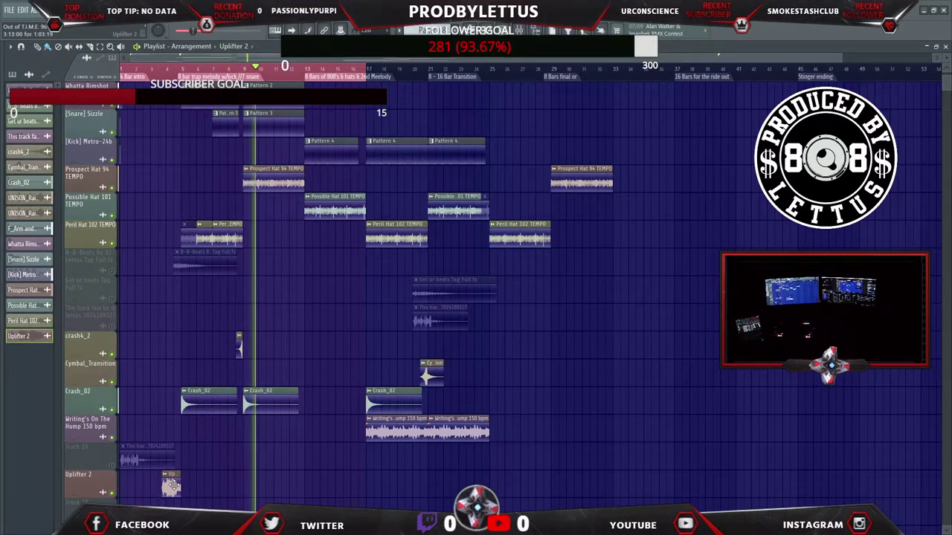
pyautogui.moveTo(171, 485); pyautogui.dragTo(279, 484)
pyautogui.hotkey('ctrl', 'z')
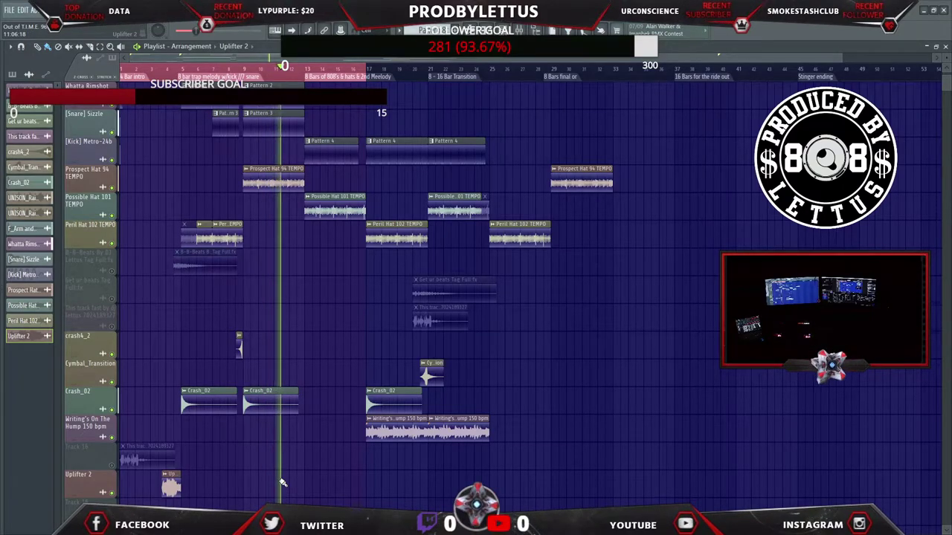
pyautogui.moveTo(438, 484); pyautogui.dragTo(602, 476)
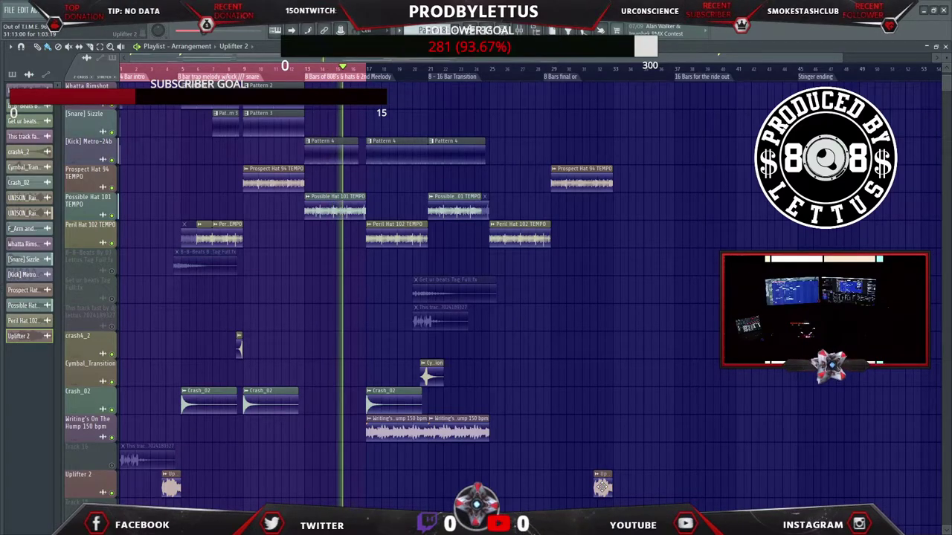
pyautogui.scroll(2, 622, 372)
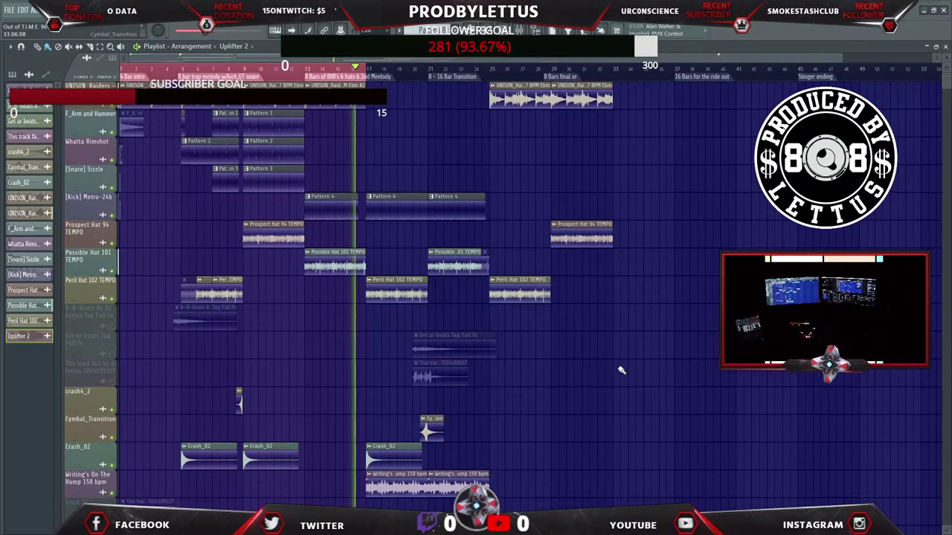
pyautogui.press('space')
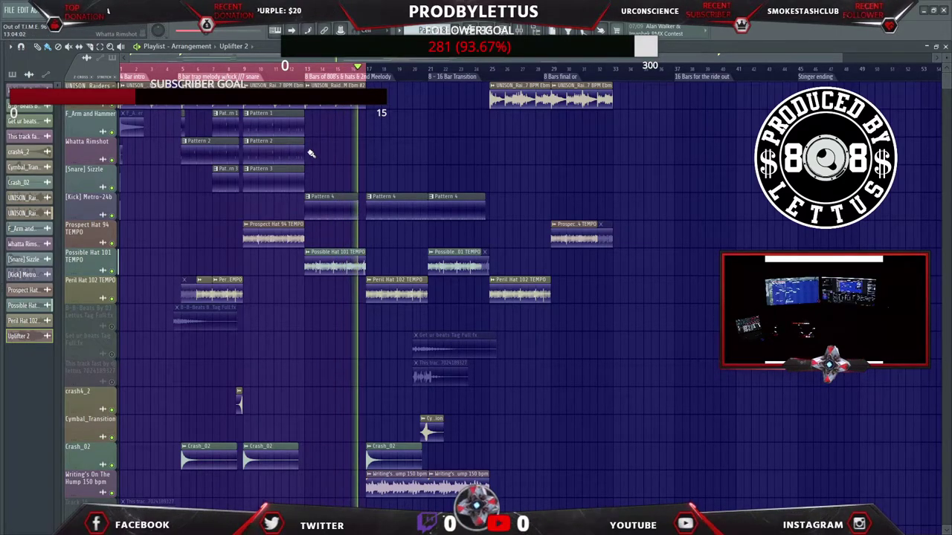
# Restart playback of the arrangement and extend the playlist's time selection to bar 25.
pyautogui.press('space')
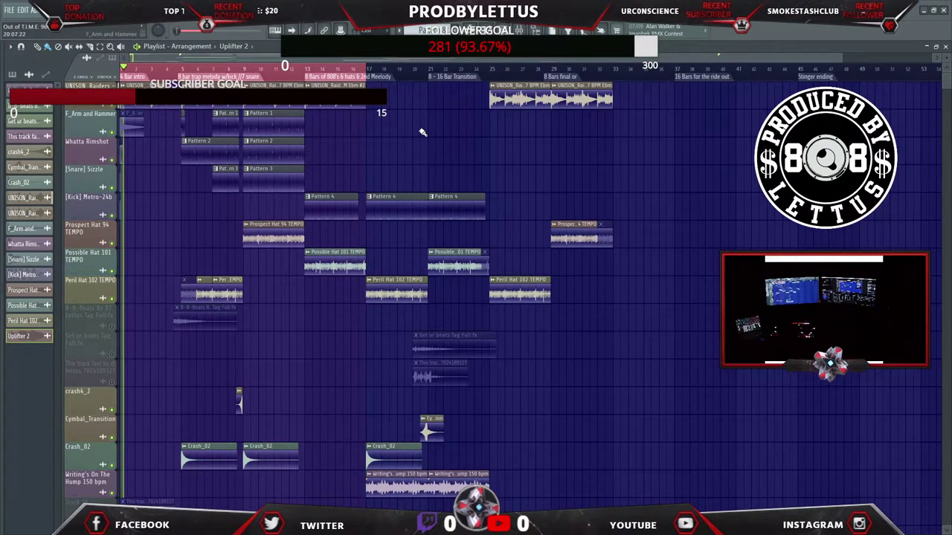
pyautogui.press('space')
pyautogui.moveTo(370, 74); pyautogui.dragTo(491, 75)
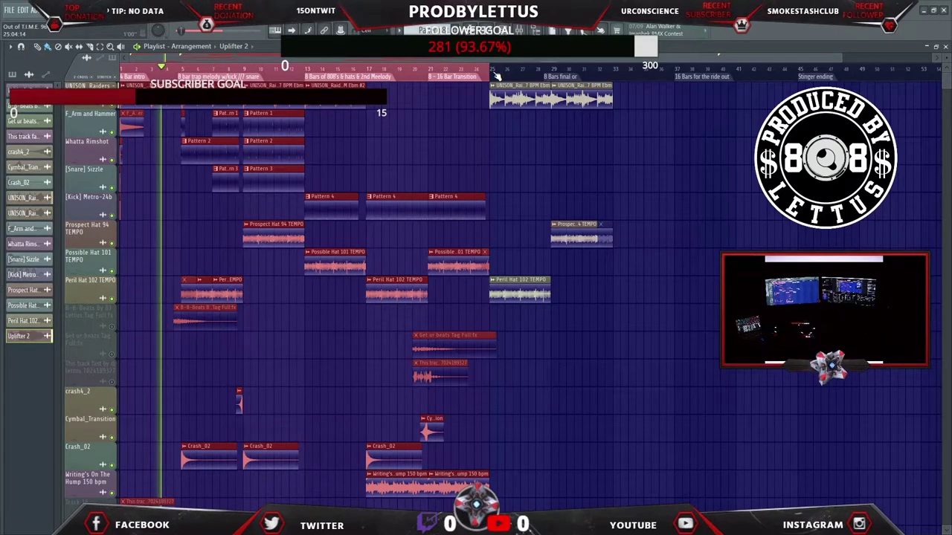
pyautogui.click(509, 203)
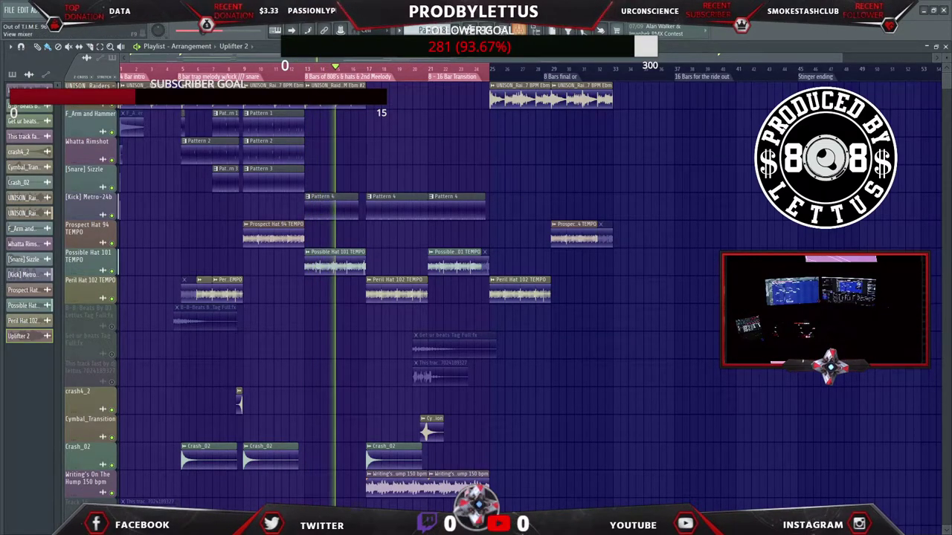
# In the mixer, set the [Snare] Sizzle fader to -5.2 dB and Writing's On The Hump to -8.0 dB, and slightly lower [Kick] Metro-24b.
pyautogui.press('F9')
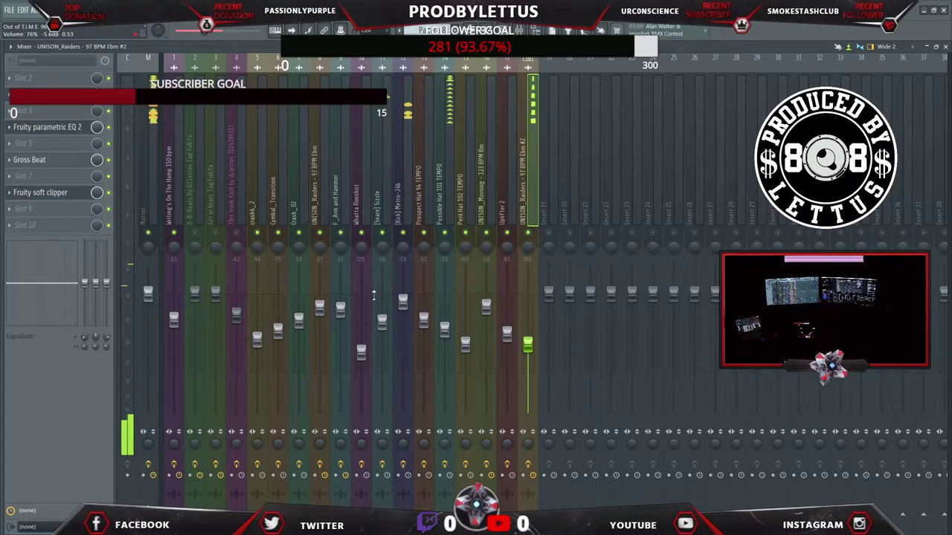
pyautogui.click(381, 319)
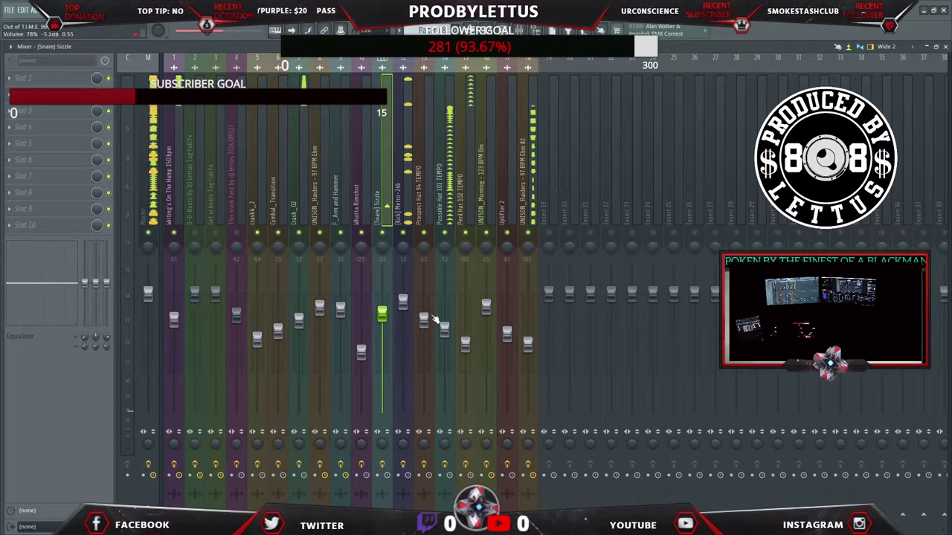
pyautogui.click(174, 322)
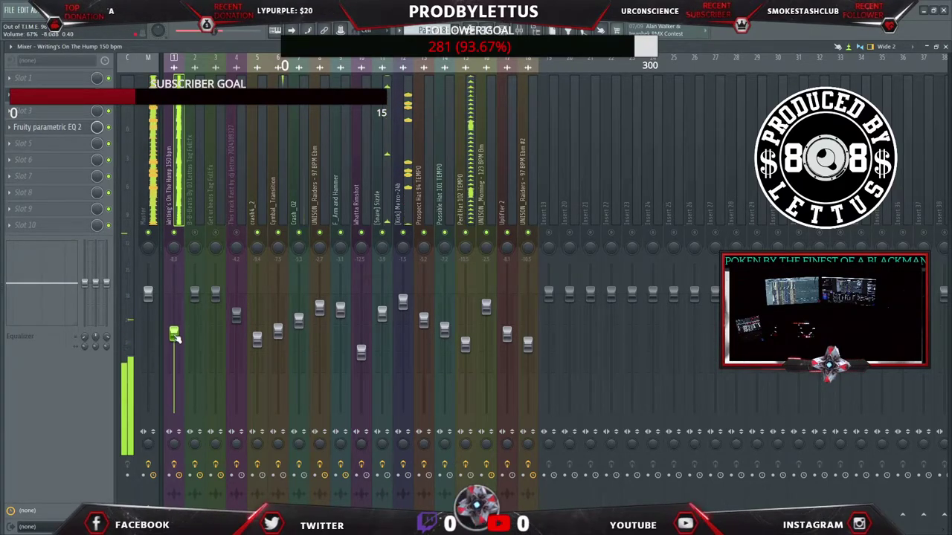
pyautogui.moveTo(403, 307); pyautogui.dragTo(402, 313)
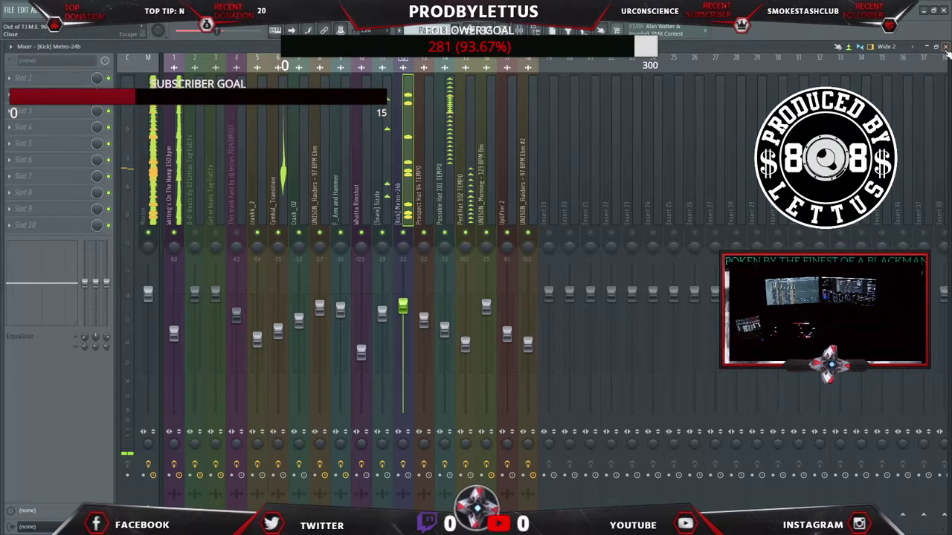
pyautogui.click(945, 47)
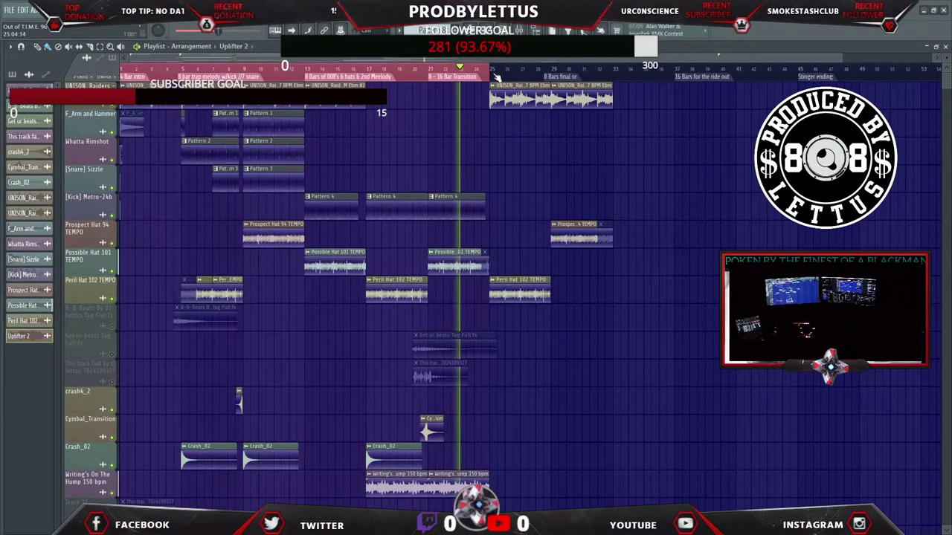
# Extend the playlist's time selection to bar 33 and place a Pattern 4 clip on the [Kick] Metro-24b track at bar 25.
pyautogui.moveTo(489, 70); pyautogui.dragTo(574, 74)
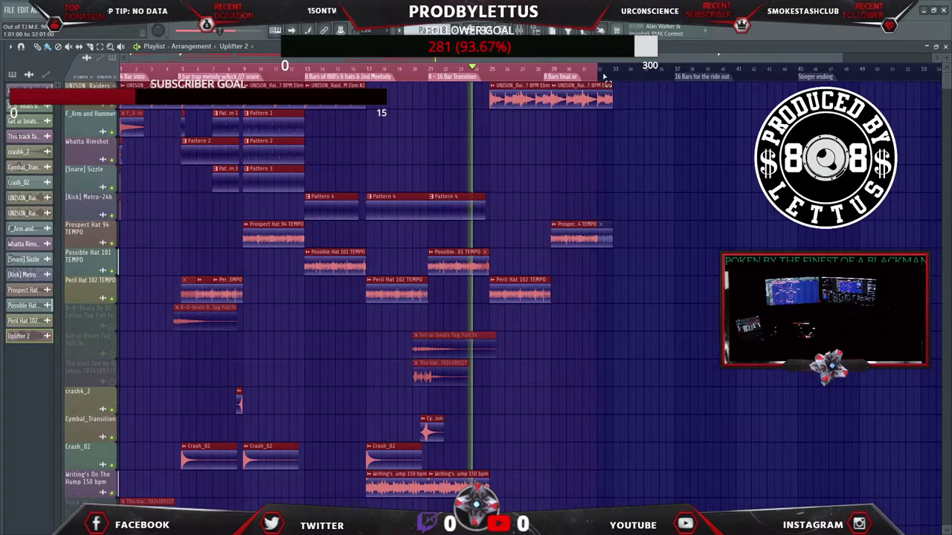
pyautogui.click(630, 111)
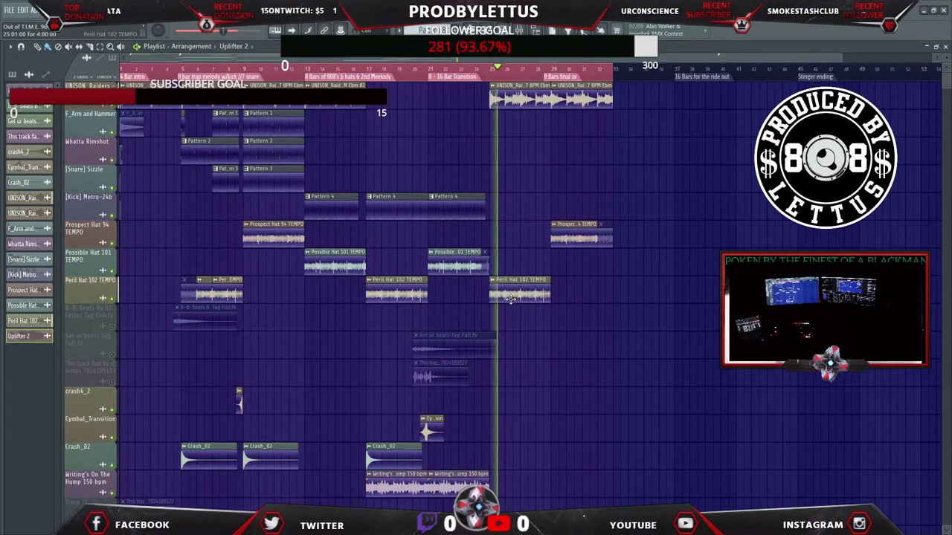
pyautogui.click(330, 214)
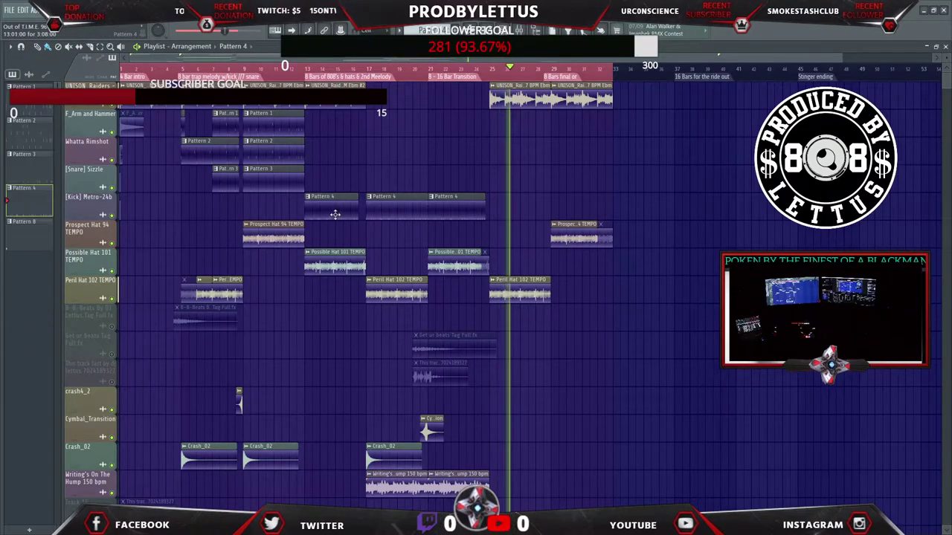
pyautogui.click(495, 217)
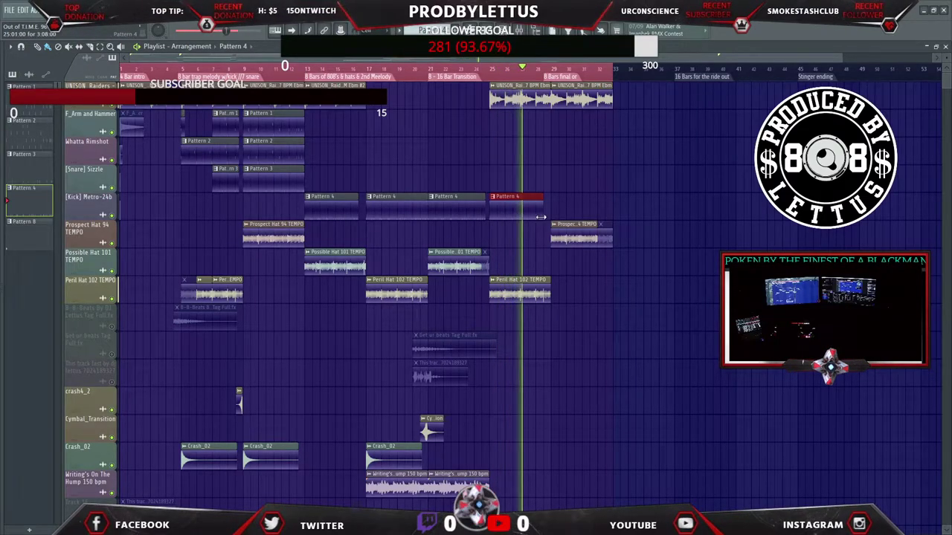
# Place Pattern 2 on the Whatta Rimshot track and Pattern 1 on the F_Arm and Hammer track, both at bar 29.
pyautogui.click(274, 154)
pyautogui.click(553, 148)
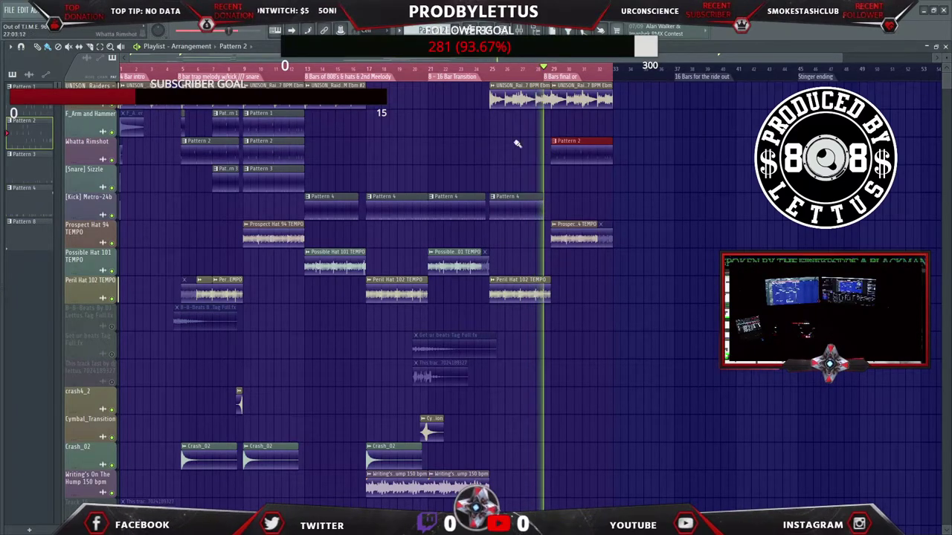
pyautogui.click(299, 120)
pyautogui.click(558, 124)
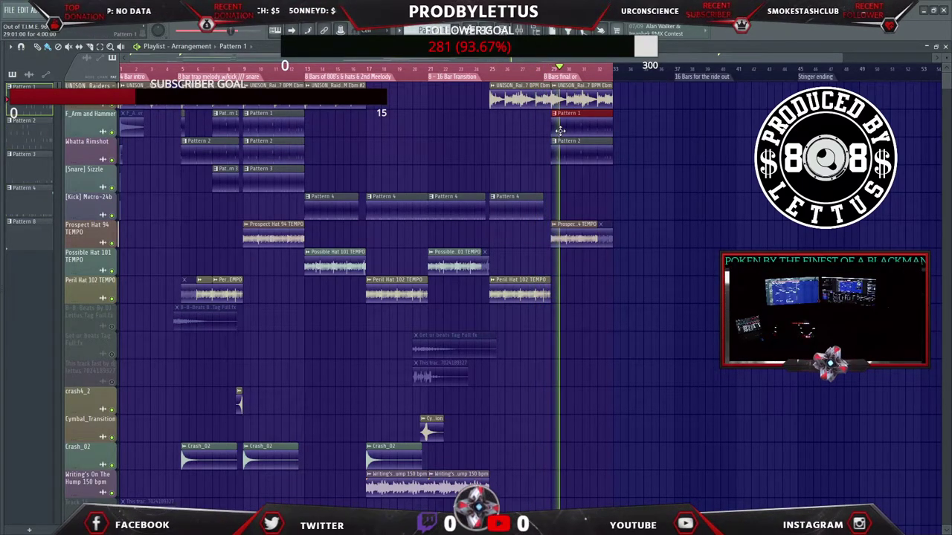
pyautogui.click(323, 201)
pyautogui.click(274, 173)
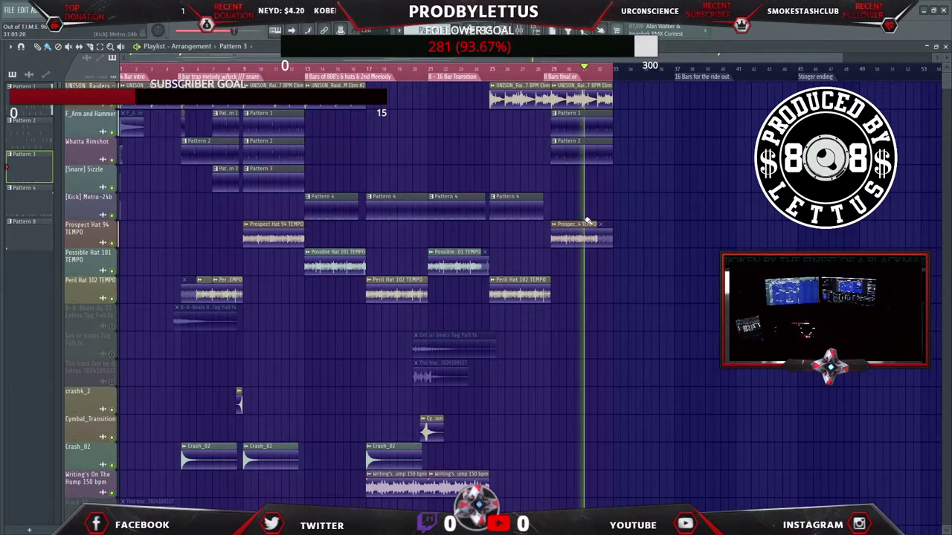
pyautogui.hotkey('ctrl', 'a')
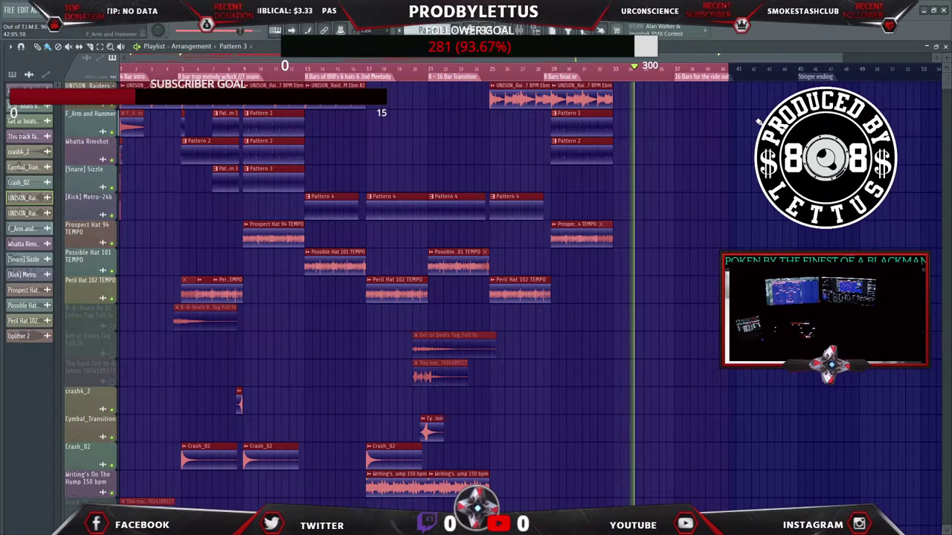
pyautogui.click(617, 99)
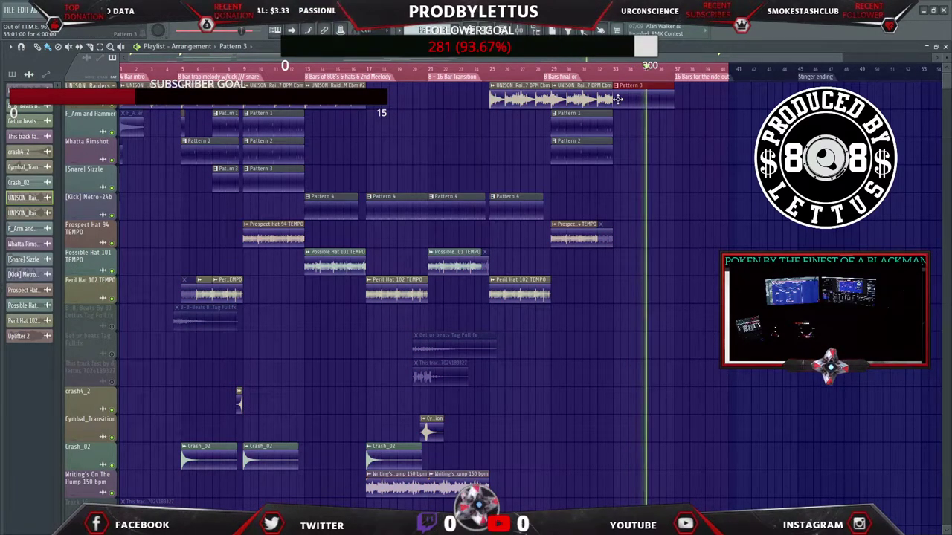
pyautogui.rightClick(617, 99)
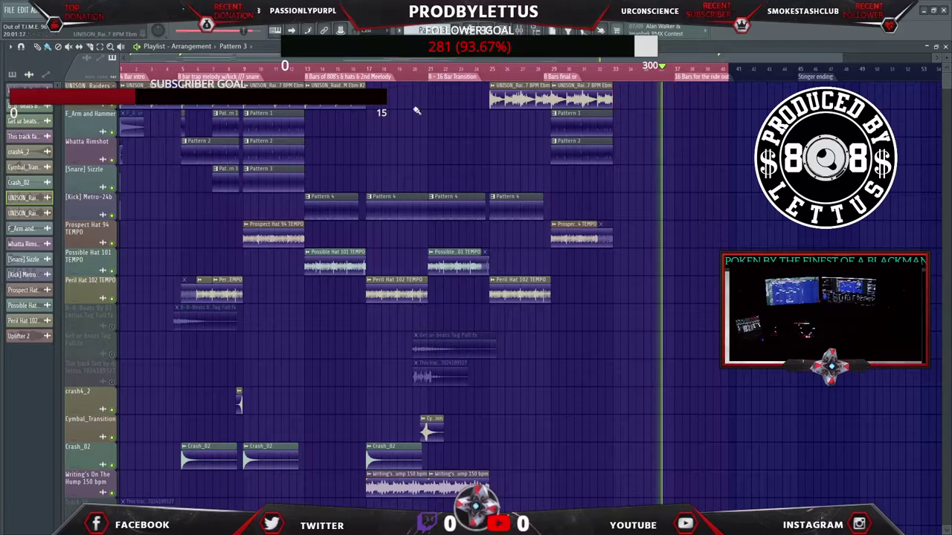
# Place a UNISON_Raiders clip on its track from bar 33 to bar 36 and a Whatta Rimshot hit at bar 36.
pyautogui.click(617, 98)
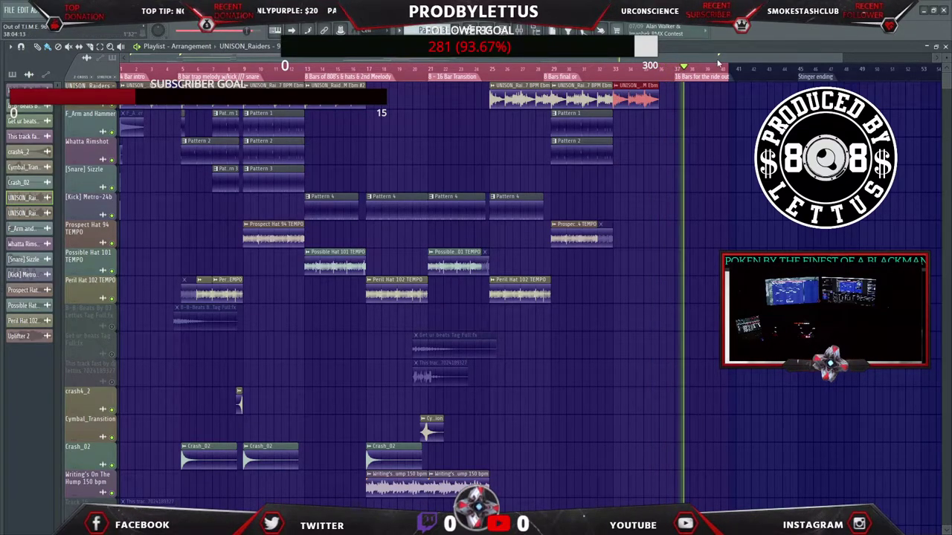
pyautogui.hotkey('ctrl', 'a')
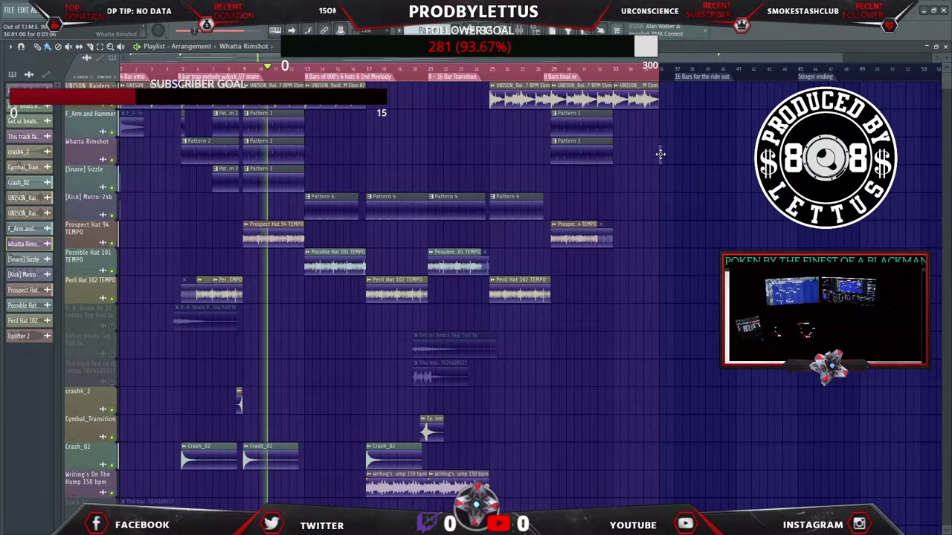
pyautogui.scroll(2, 660, 153)
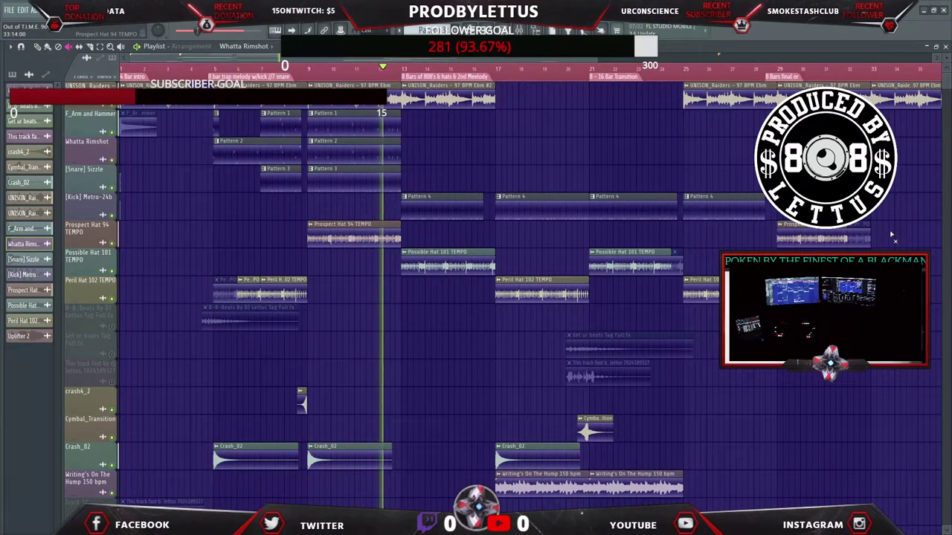
pyautogui.scroll(-1, 892, 236)
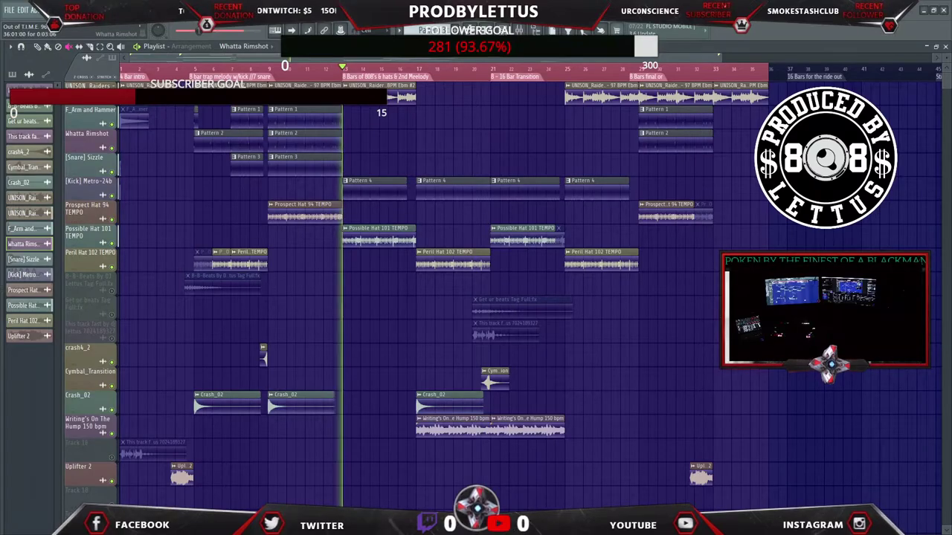
# Extend the time selection to bar 38 and place Crash_02 and Whatta Rimshot clips at bar 33 on their tracks.
pyautogui.hotkey('ctrl', 'a')
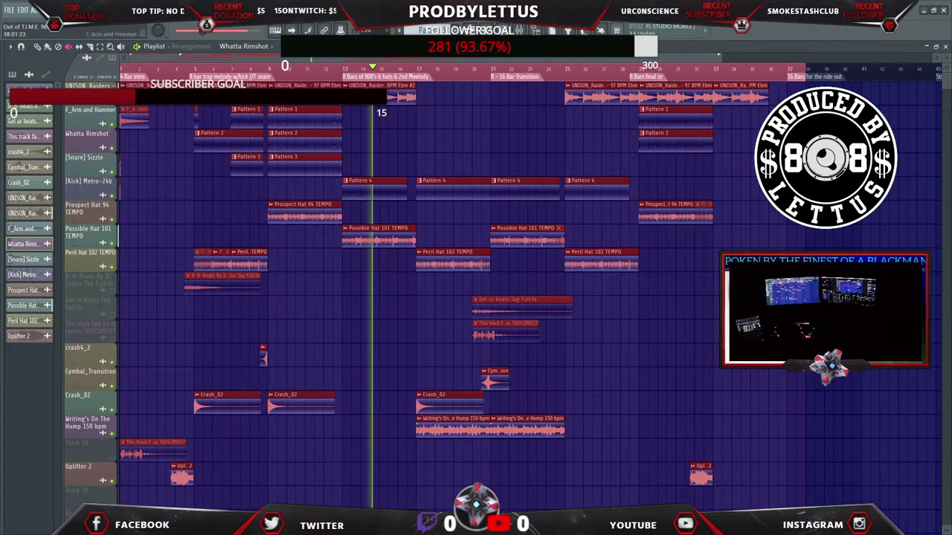
pyautogui.hotkey('ctrl', 'd')
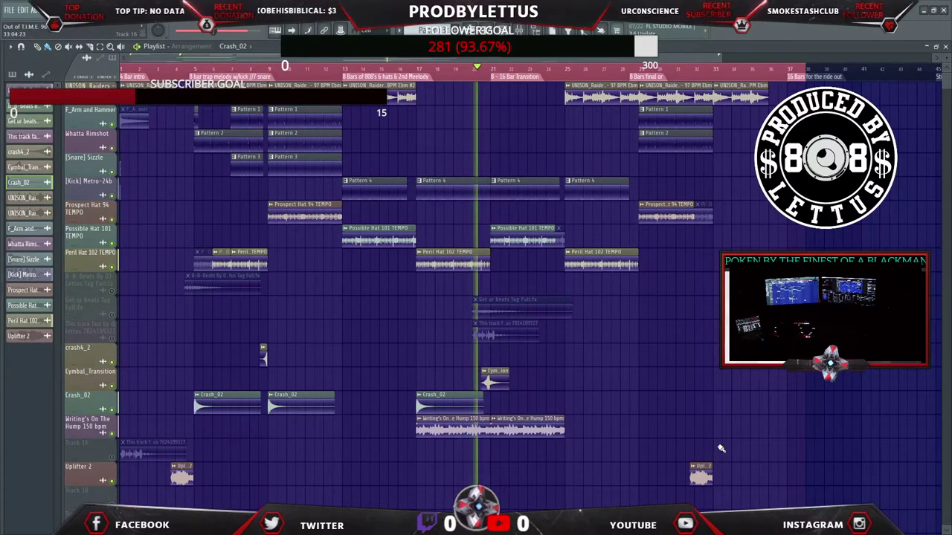
pyautogui.click(718, 413)
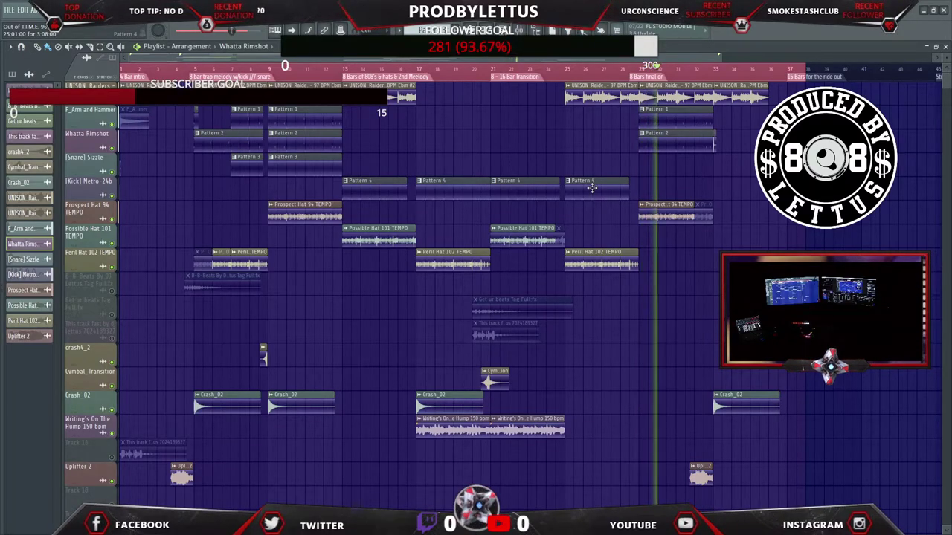
# Move the final section's Pattern 1, Pattern 2 and Prospect Hat 94 TEMPO clips to bar 25, and Pattern 4 and Peril Hat 102 TEMPO to bar 29.
pyautogui.moveTo(652, 129); pyautogui.dragTo(596, 129)
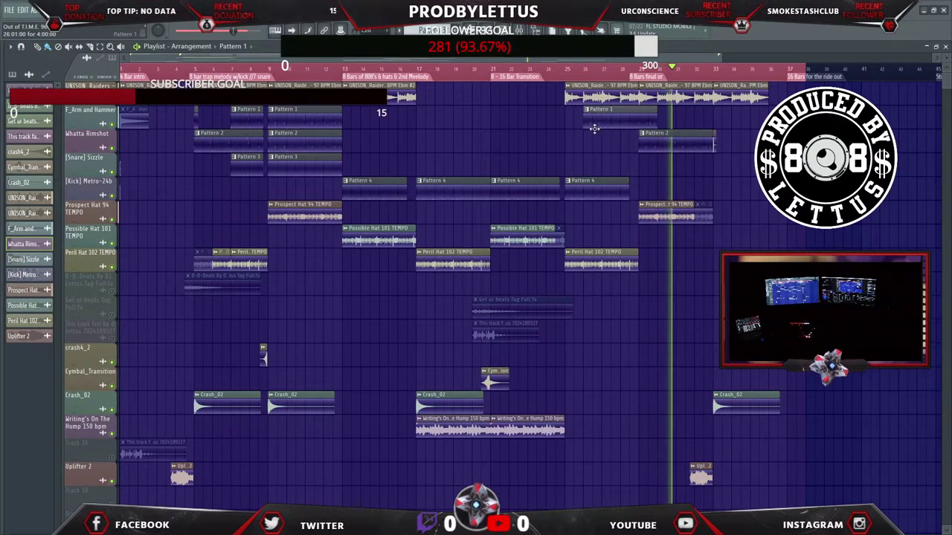
pyautogui.moveTo(671, 144); pyautogui.dragTo(599, 151)
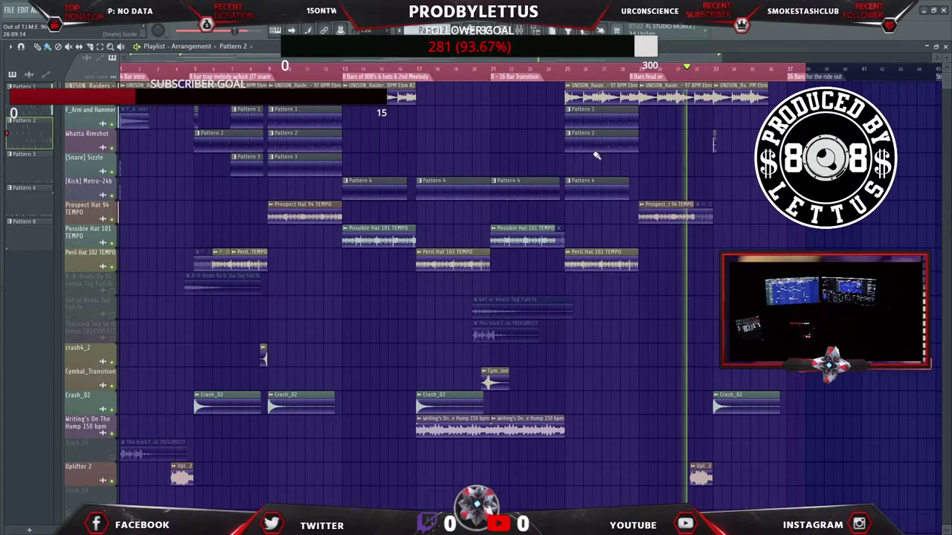
pyautogui.moveTo(607, 188); pyautogui.dragTo(597, 217)
pyautogui.moveTo(595, 267); pyautogui.dragTo(669, 265)
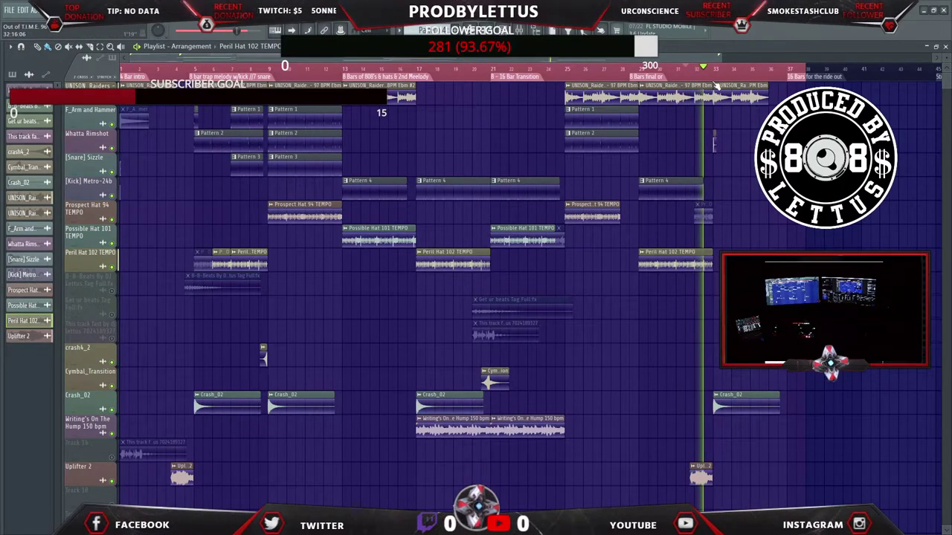
# Shorten the last UNISON_Raiders clip to one bar, from bar 33 to bar 34, and open its sample settings.
pyautogui.scroll(2, 723, 84)
pyautogui.scroll(4, 723, 84)
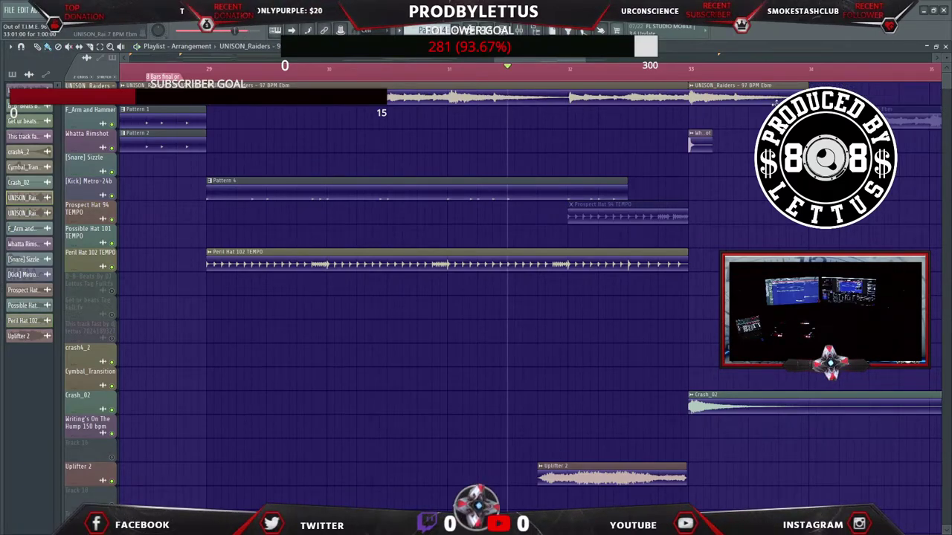
pyautogui.doubleClick(734, 97)
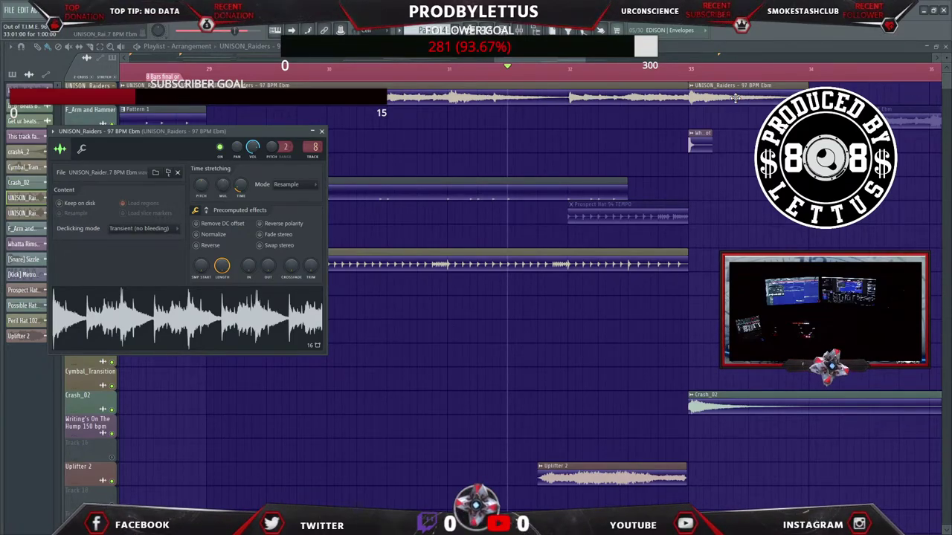
# Restrict the playlist's time selection to bar 33 and play it to check the ending hit.
pyautogui.click(691, 68)
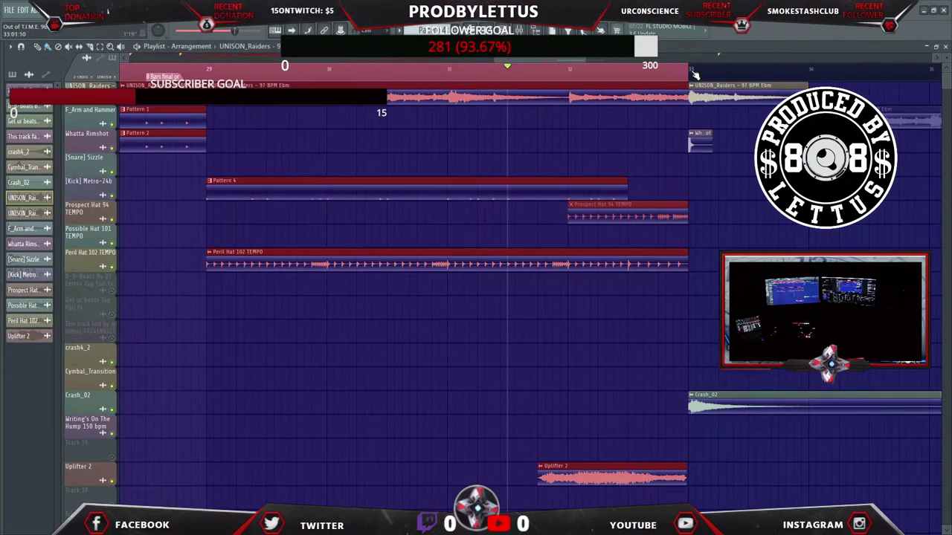
pyautogui.moveTo(689, 68); pyautogui.dragTo(810, 80)
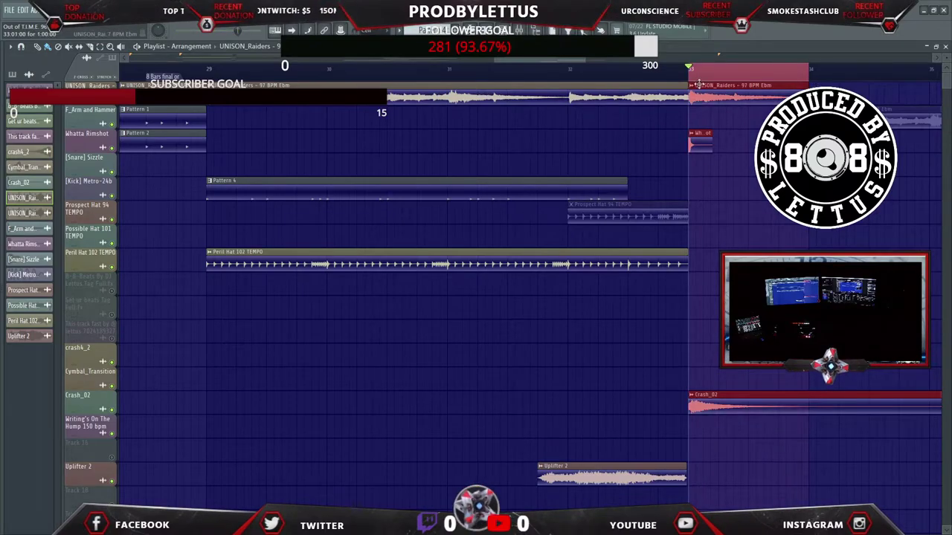
pyautogui.press('space')
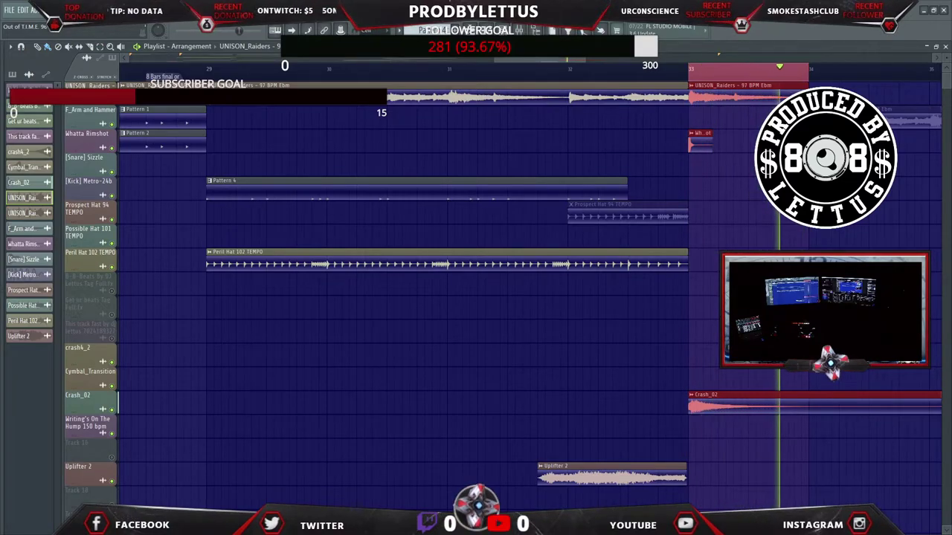
# Trim the Crash_02 sample in its channel settings so its clip is shorter, and replay bar 33.
pyautogui.doubleClick(765, 411)
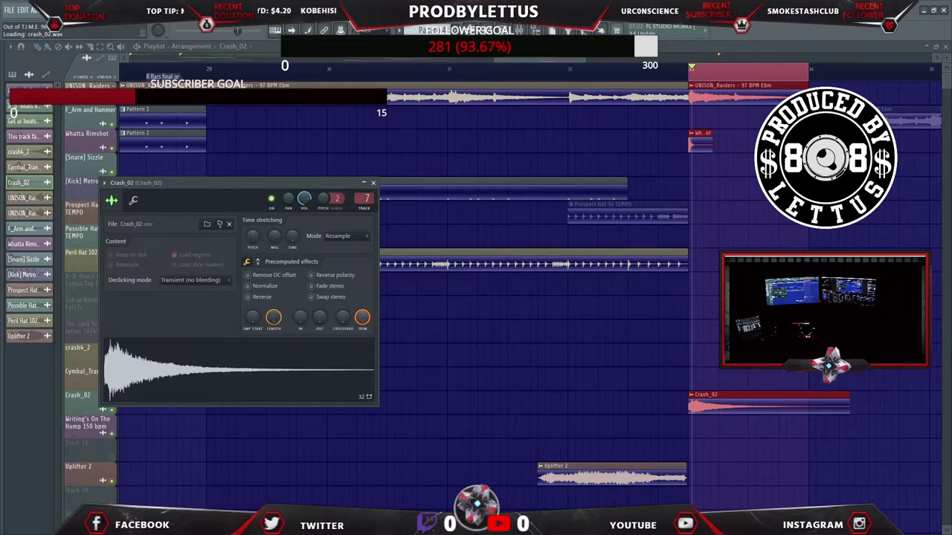
pyautogui.press('space')
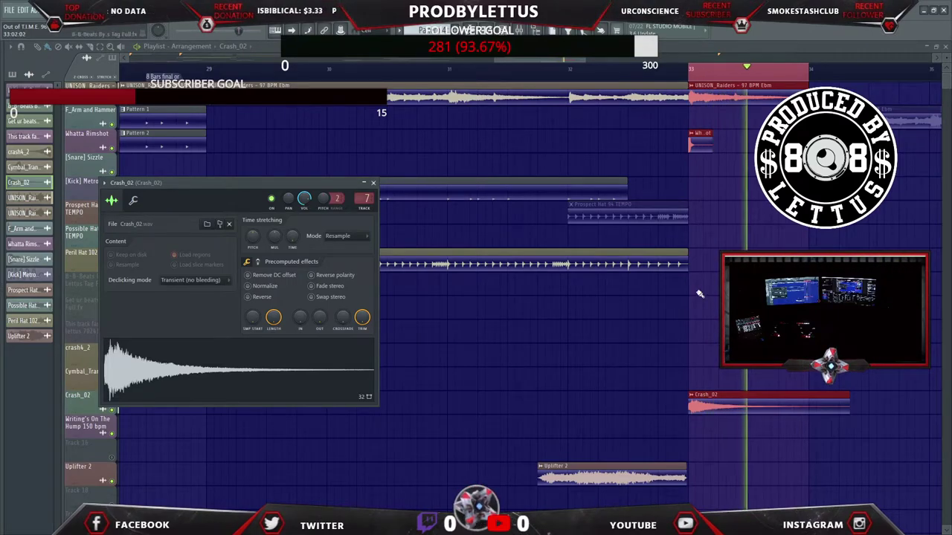
# Close the Crash_02 settings, replay the closing hit with the time selection extended past bar 34, and clear the selection.
pyautogui.press('Escape')
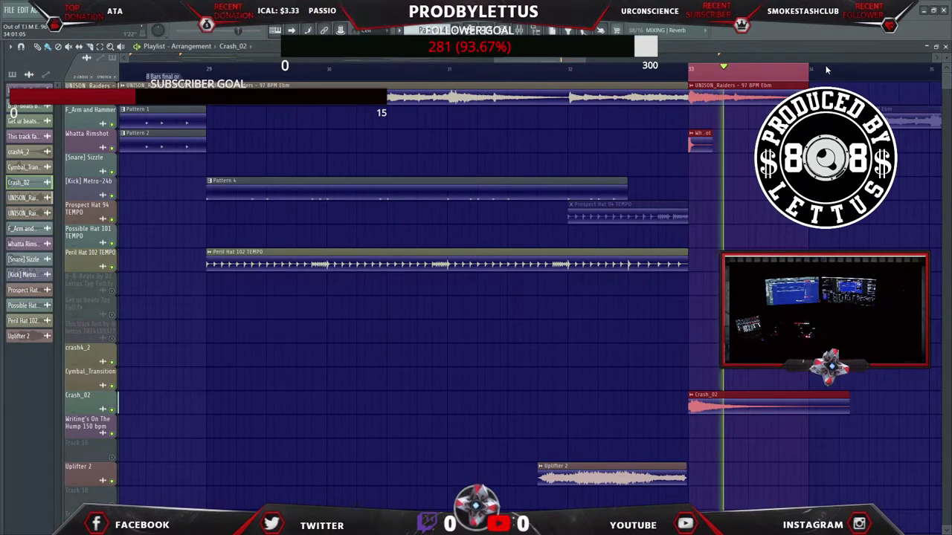
pyautogui.moveTo(806, 71); pyautogui.dragTo(886, 76)
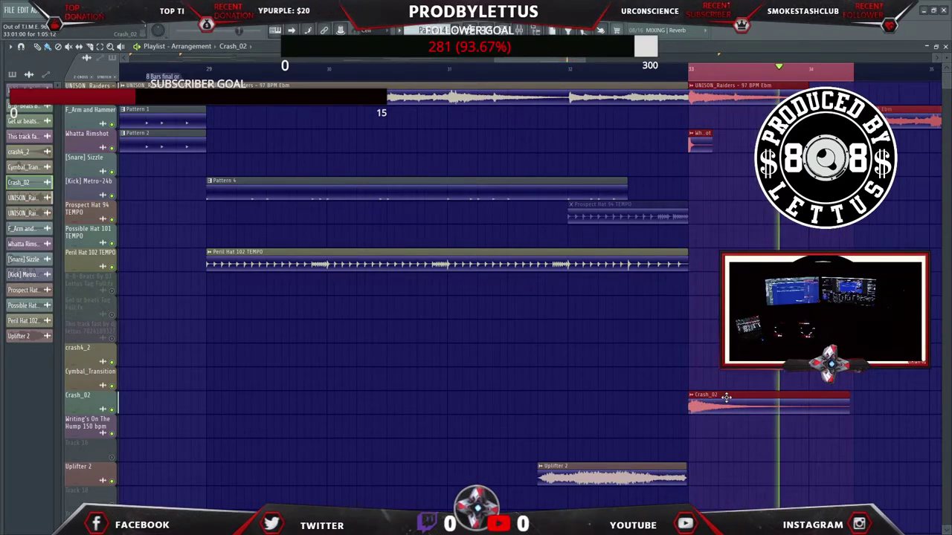
pyautogui.click(696, 70)
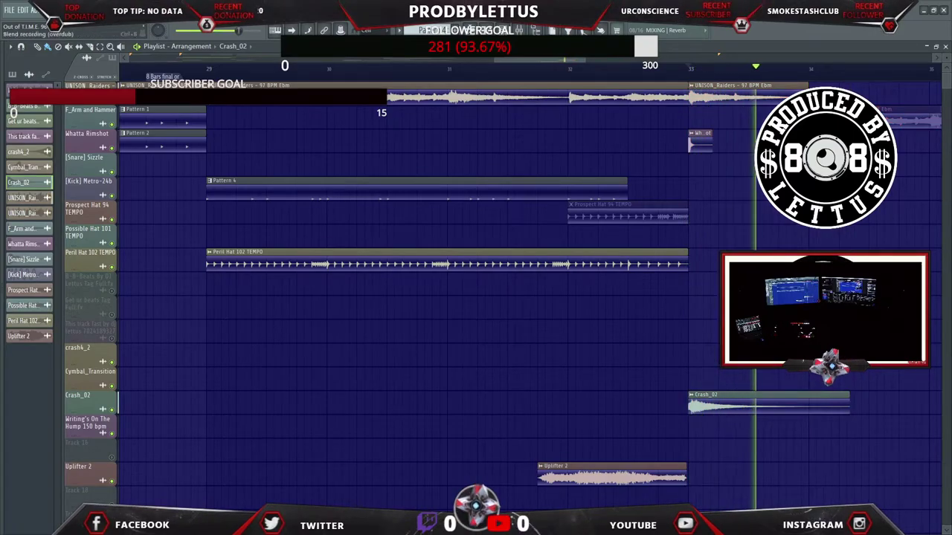
pyautogui.press('pagedown')
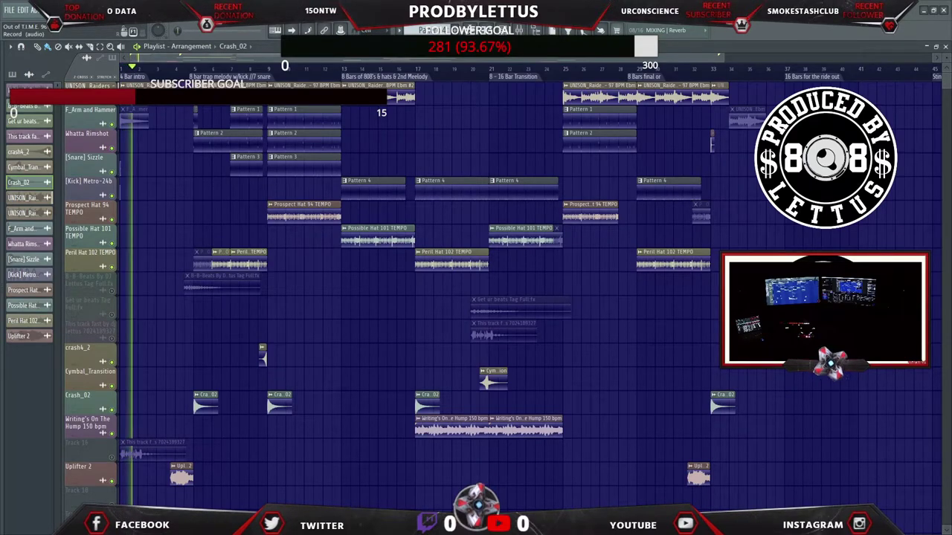
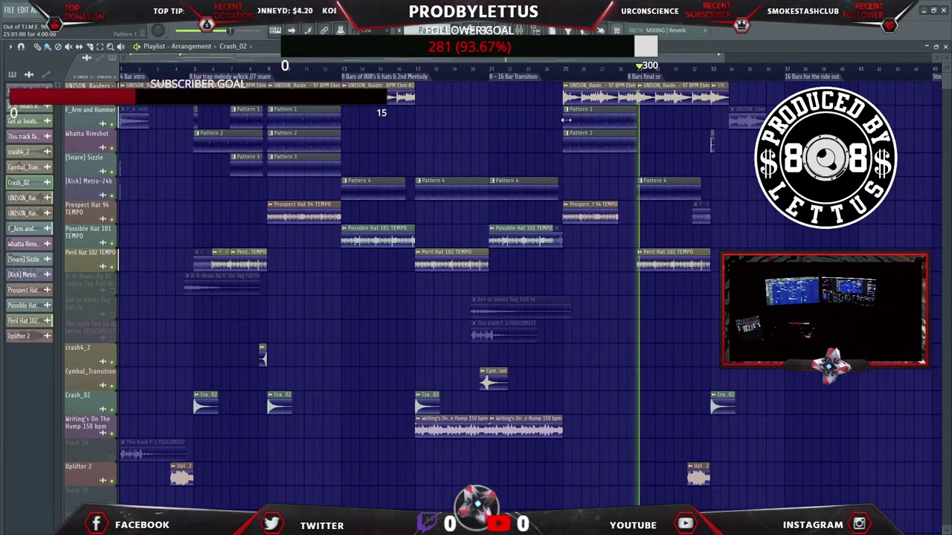
# Trim the start of the final section's Pattern 1 clip to 26:09:00 and move its Pattern 2 clip to the [Kick] Metro-24b track.
pyautogui.click(589, 119)
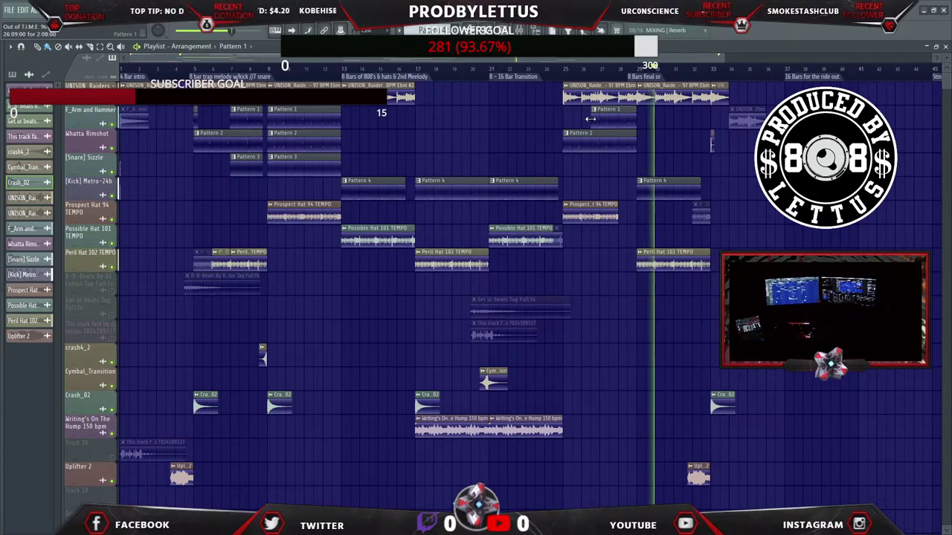
pyautogui.click(566, 71)
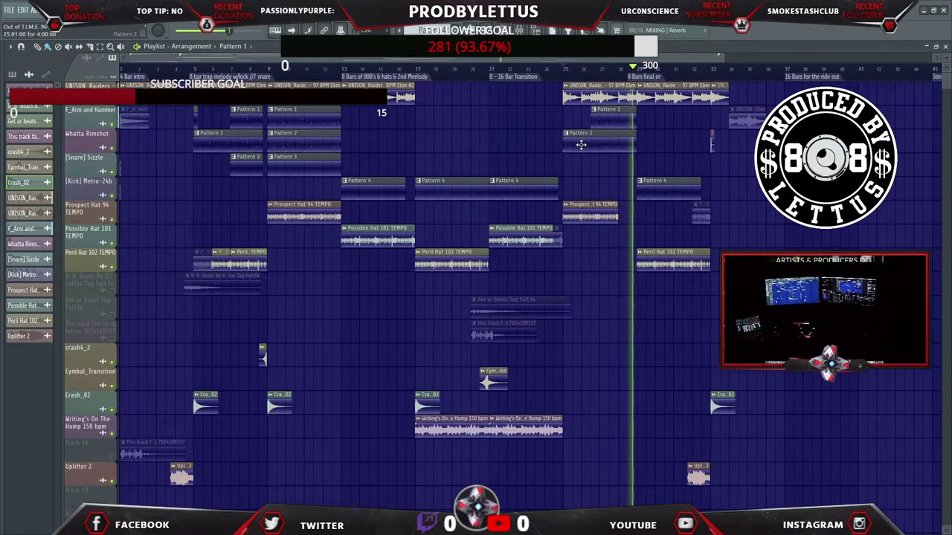
pyautogui.click(559, 68)
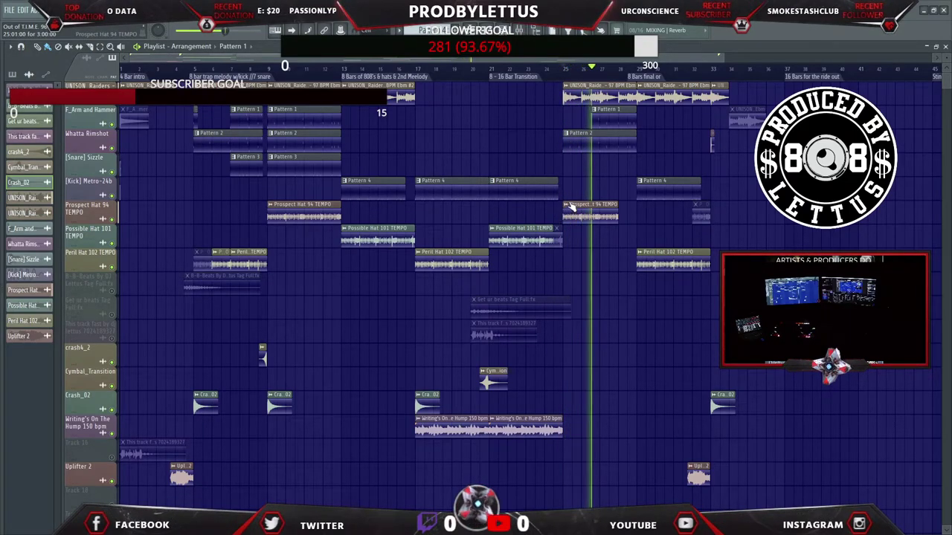
pyautogui.moveTo(579, 163); pyautogui.dragTo(599, 191)
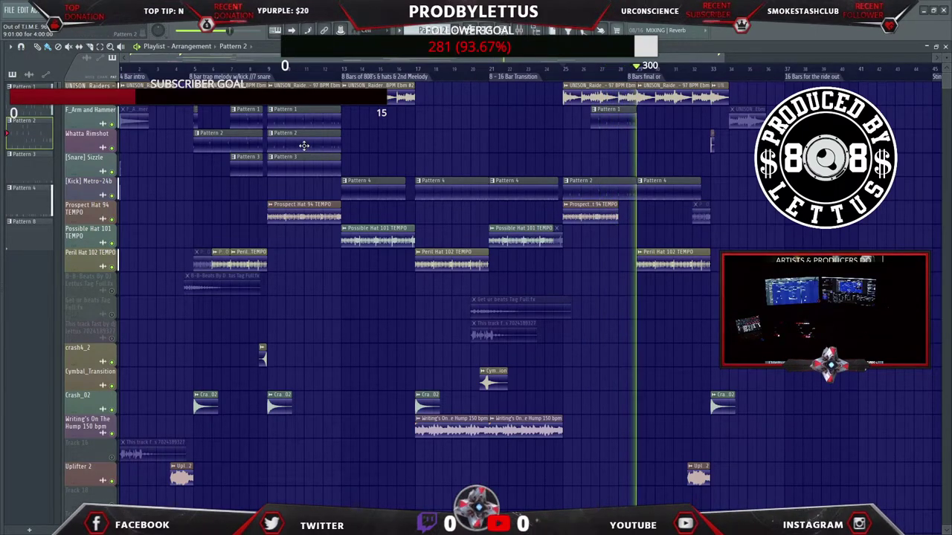
# Try the Pattern 2 clips at bars 5 and 9 on the [Kick] Metro-24b track, and return them to the Whatta Rimshot track.
pyautogui.click(271, 69)
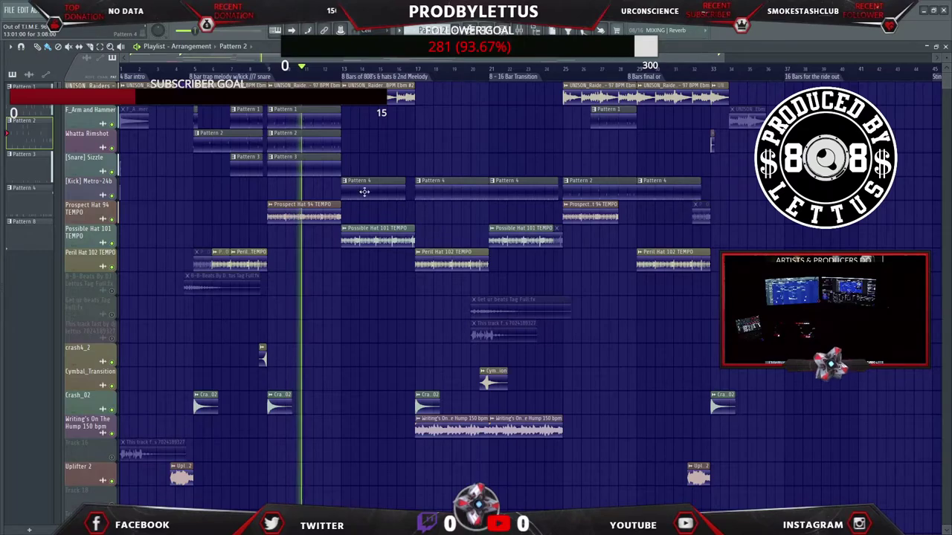
pyautogui.click(309, 189)
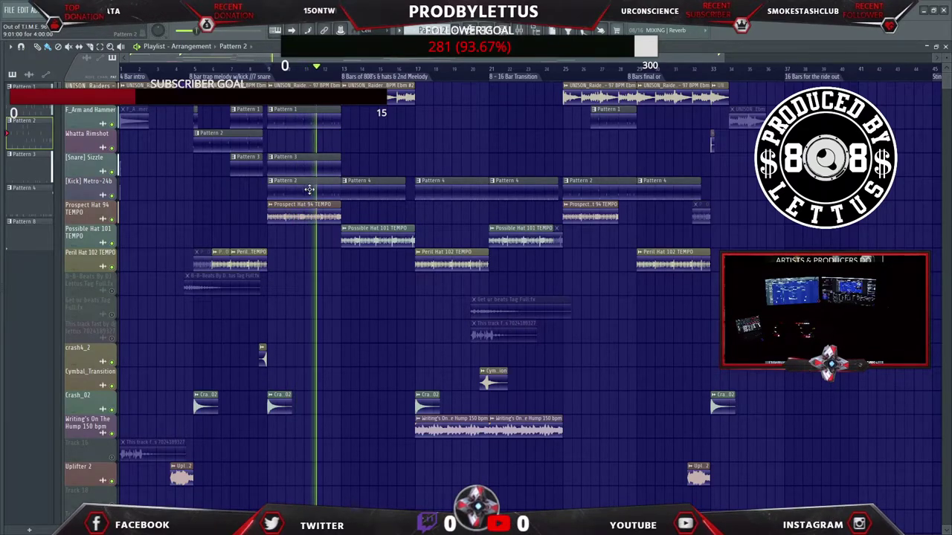
pyautogui.click(237, 195)
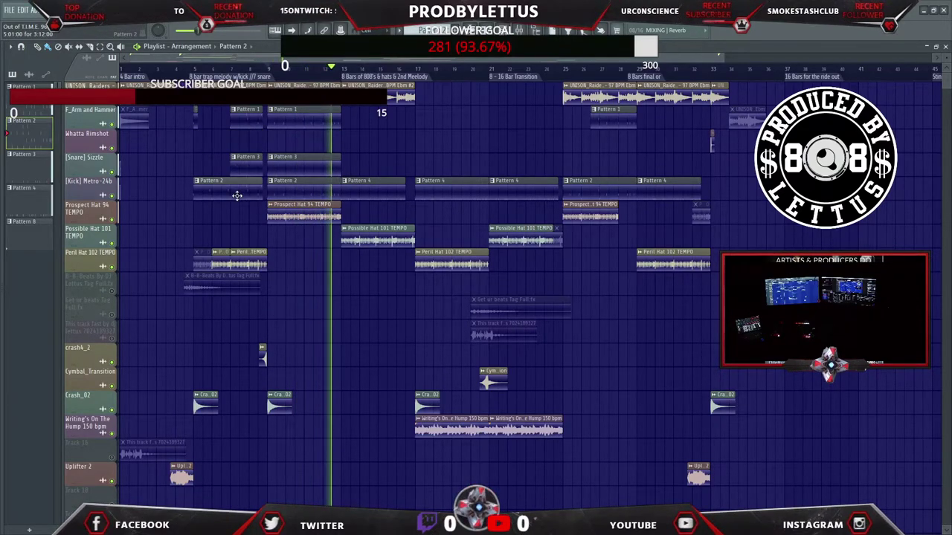
pyautogui.moveTo(374, 195); pyautogui.dragTo(371, 142)
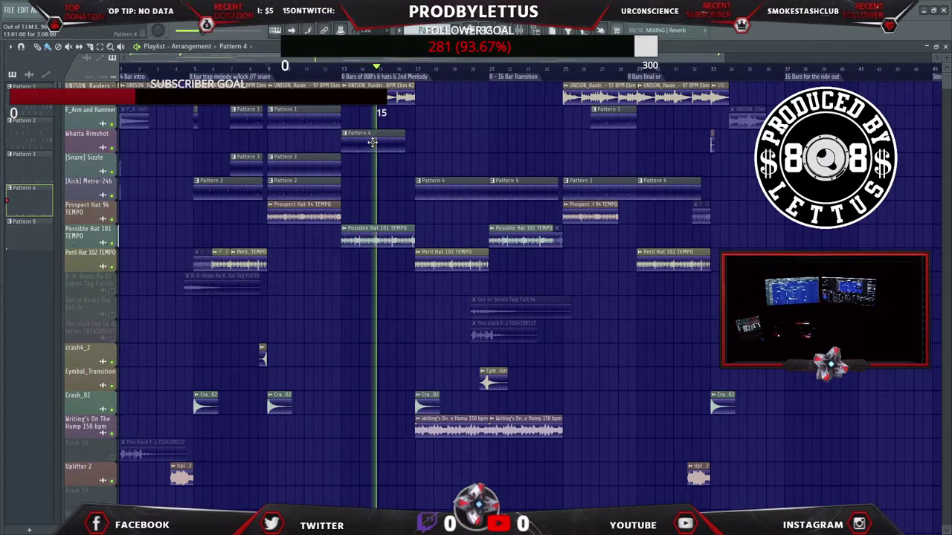
pyautogui.moveTo(372, 142); pyautogui.dragTo(372, 193)
pyautogui.rightClick(314, 187)
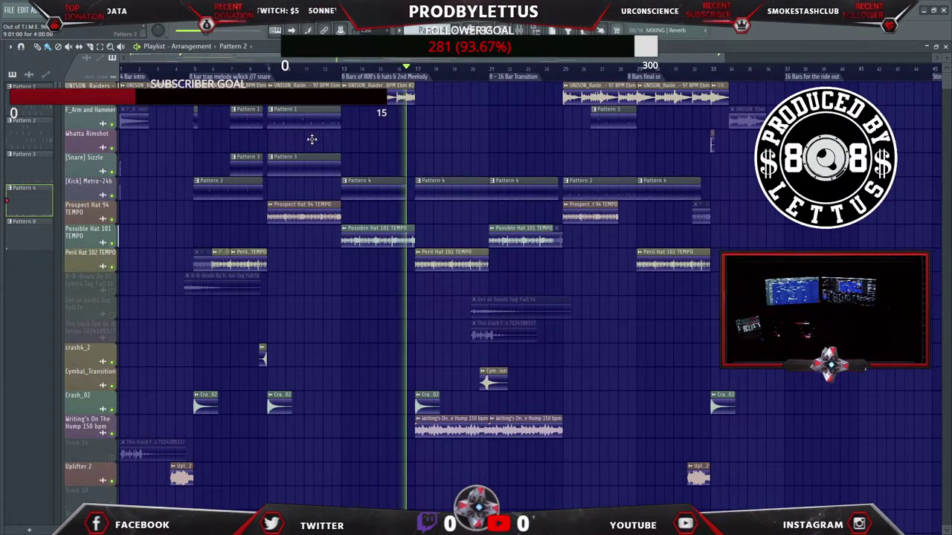
pyautogui.click(312, 139)
pyautogui.moveTo(221, 192); pyautogui.dragTo(228, 134)
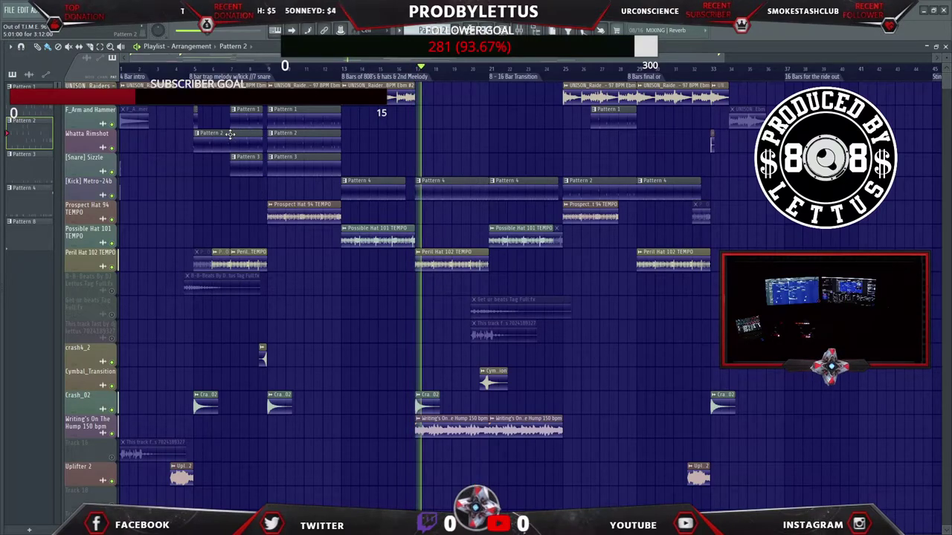
# Play the final section and examine the kick and snare steps of Pattern 2 and Pattern 4 in the channel rack.
pyautogui.click(612, 69)
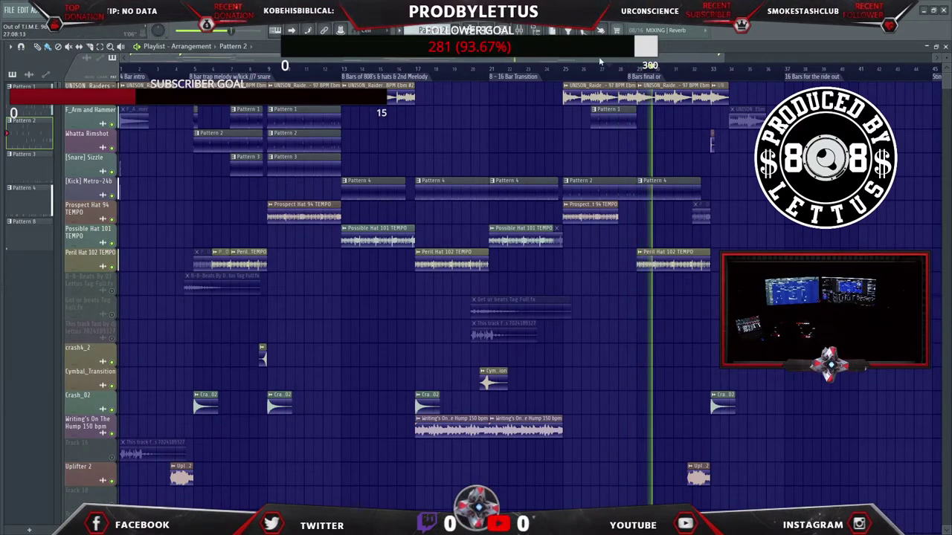
pyautogui.press('F6')
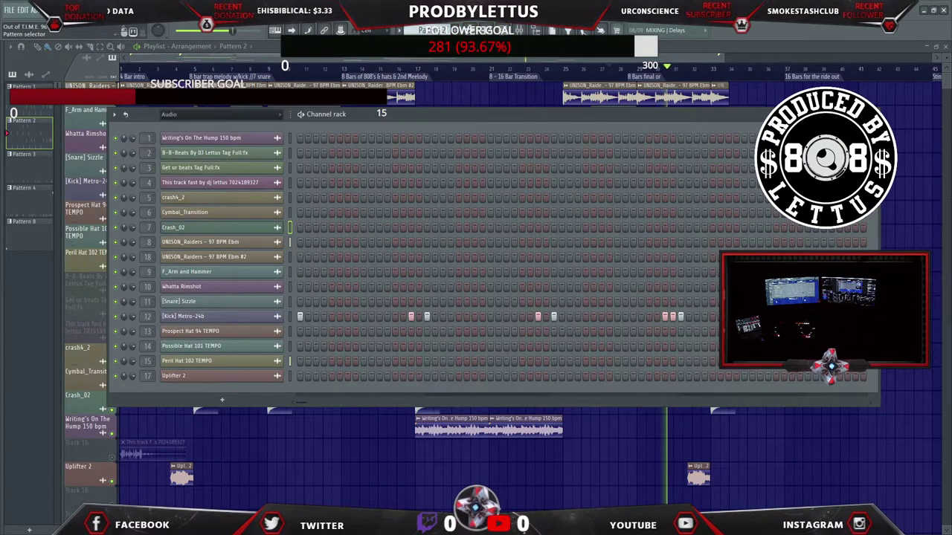
pyautogui.click(26, 187)
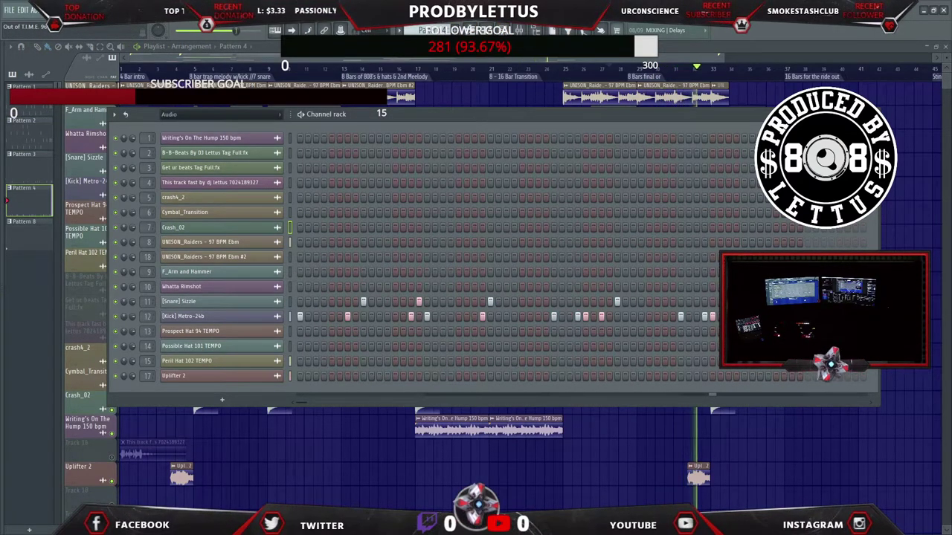
pyautogui.press('F6')
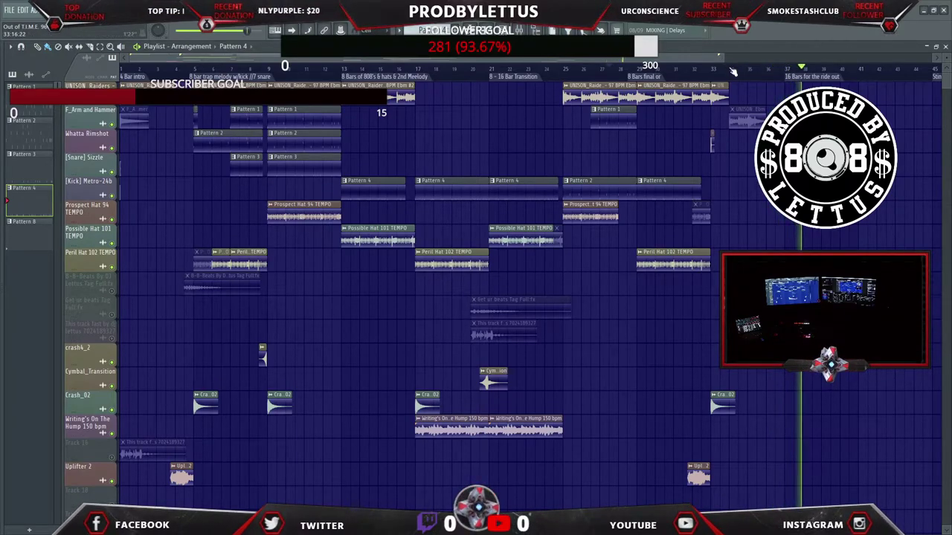
# Make the Crash_02 clip at bar 33 unique, shorten only that clip to 0:13:12, and replay the ending.
pyautogui.click(691, 72)
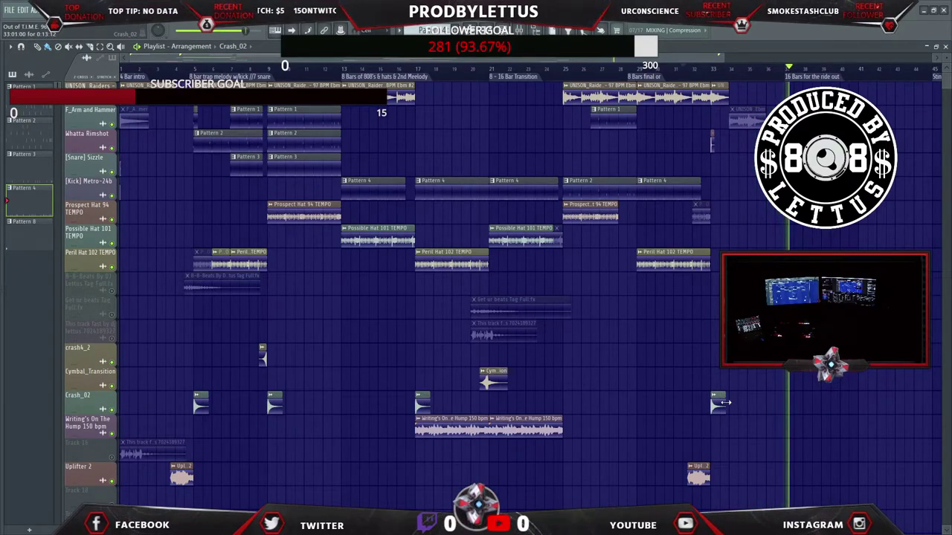
pyautogui.moveTo(737, 402); pyautogui.dragTo(742, 405)
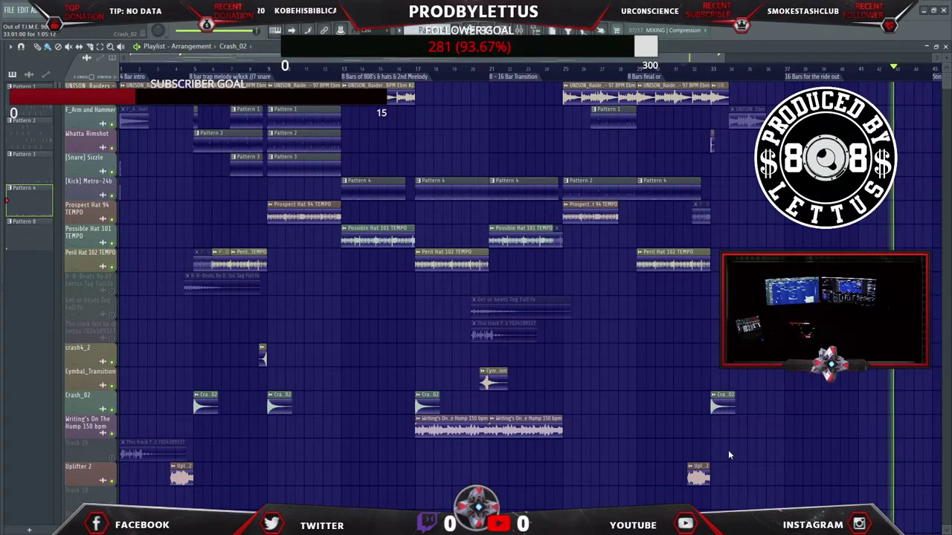
pyautogui.click(732, 395)
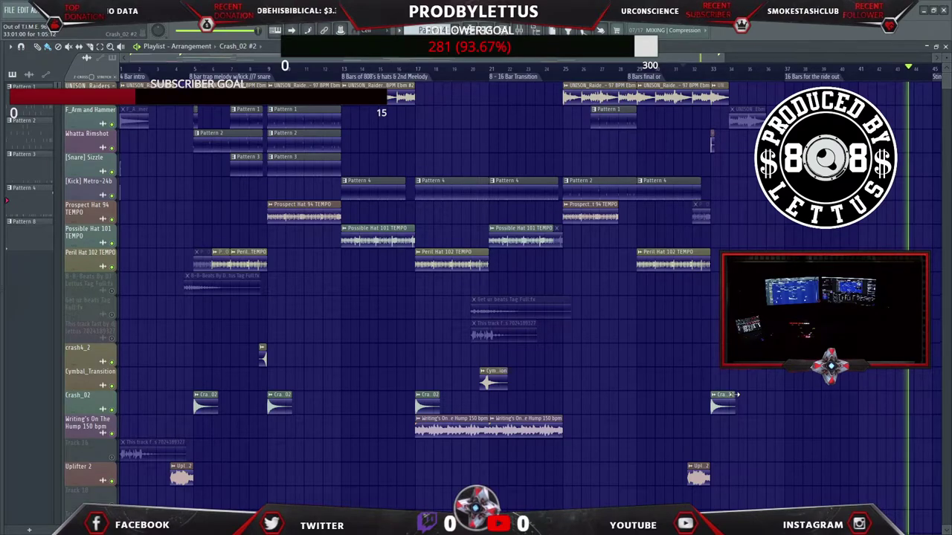
pyautogui.moveTo(736, 395); pyautogui.dragTo(725, 398)
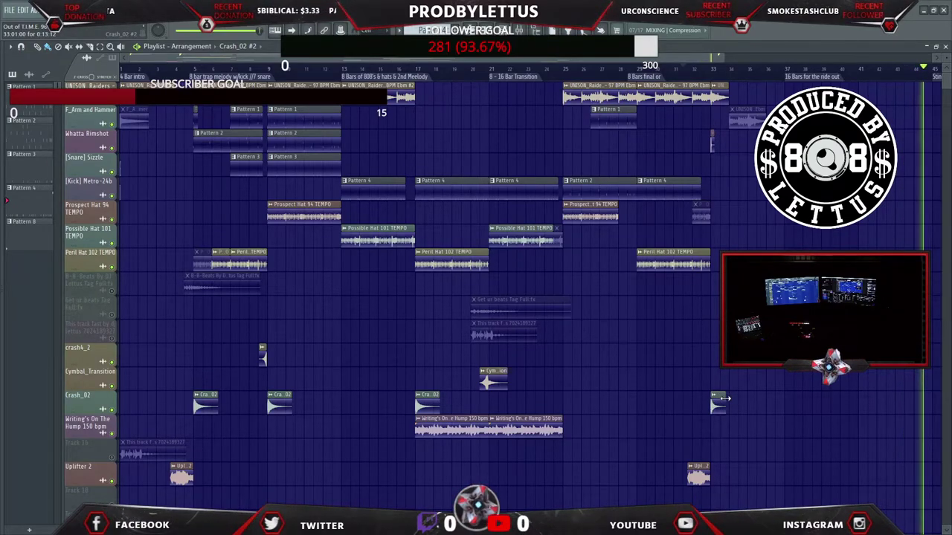
pyautogui.click(692, 69)
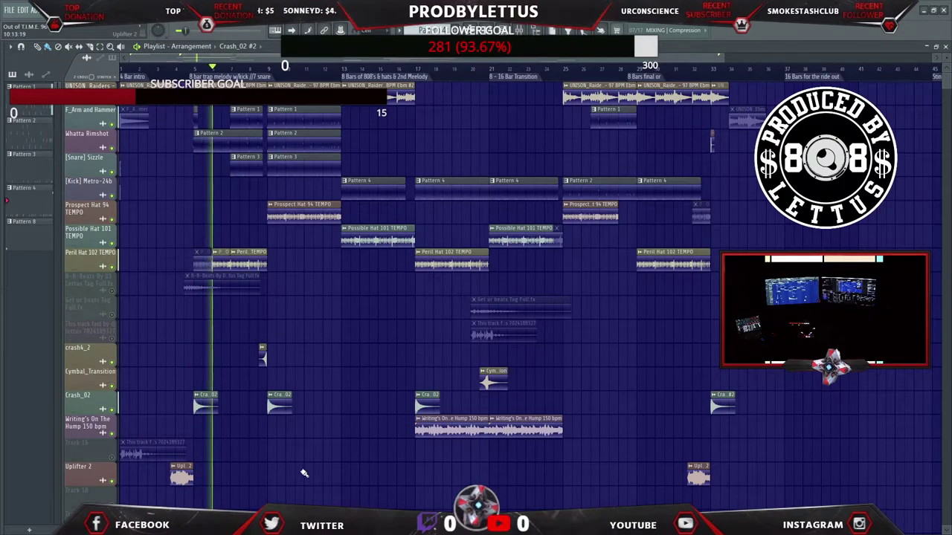
# Place an additional Uplifter 2 clip at 23:13:00 so that it leads into bar 25, keeping the original near bar 4.
pyautogui.click(349, 487)
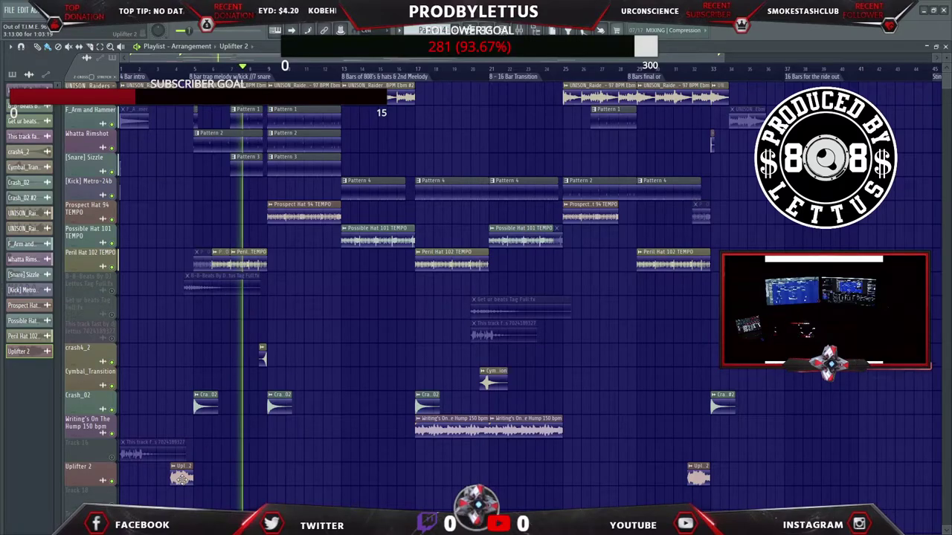
pyautogui.moveTo(180, 478); pyautogui.dragTo(560, 464)
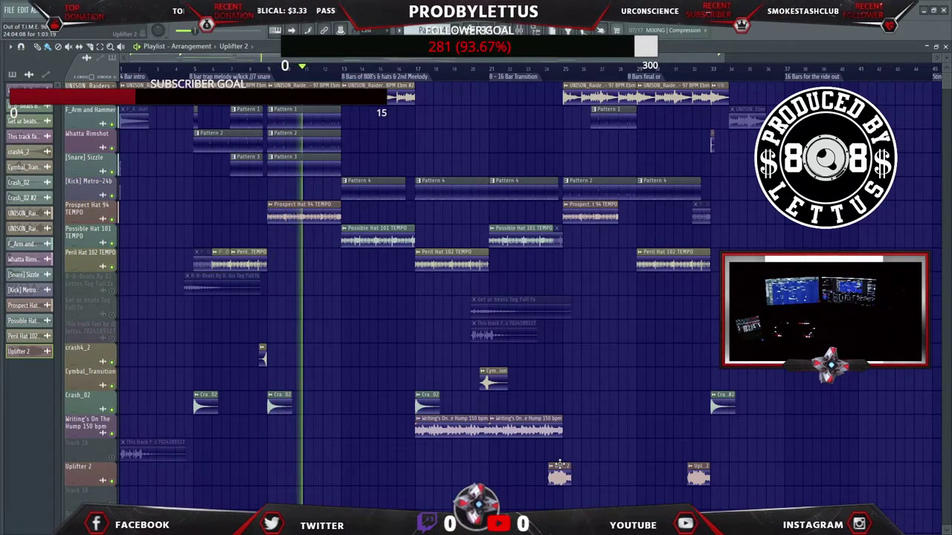
pyautogui.hotkey('ctrl', 'z')
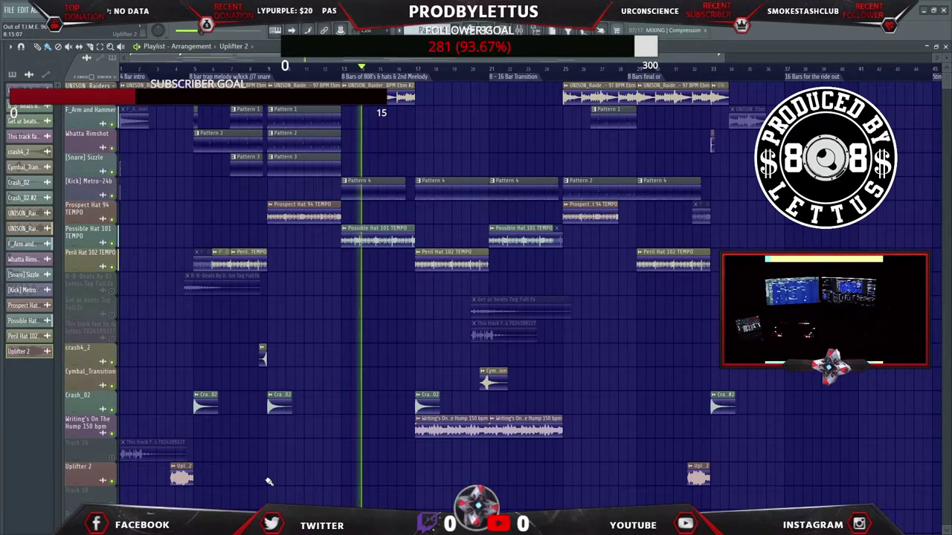
pyautogui.moveTo(247, 476); pyautogui.dragTo(556, 478)
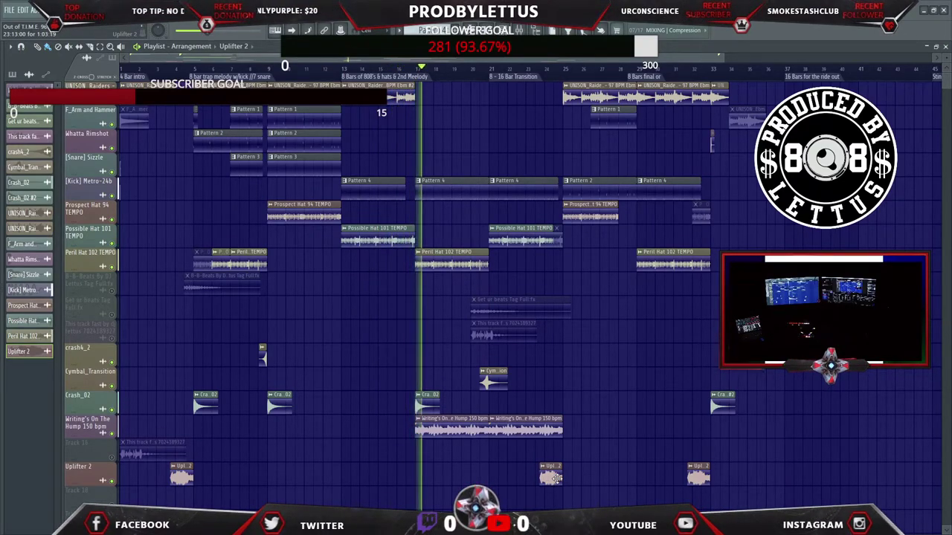
# Add a Cymbal_Transition clip at 16:09:00 leading into bar 17, and restart playback.
pyautogui.click(418, 380)
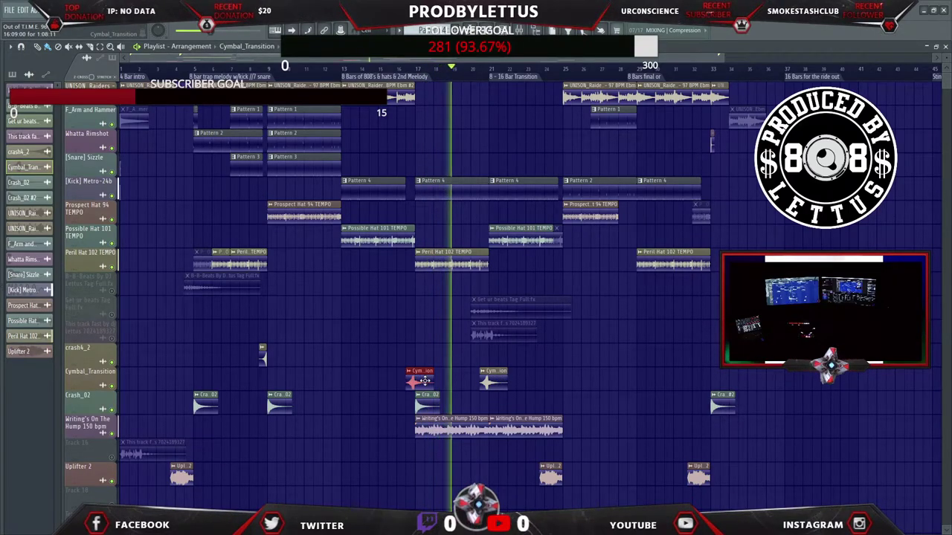
pyautogui.press('space')
pyautogui.press('space')
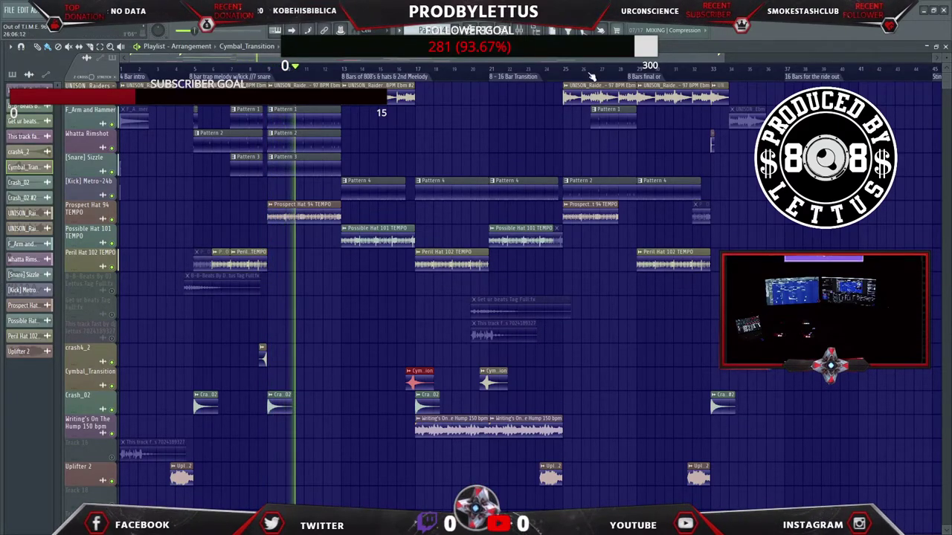
# Pan the Prospect Hat 94 TEMPO mixer track left and the Possible Hat 101 TEMPO track about 55% right.
pyautogui.press('F9')
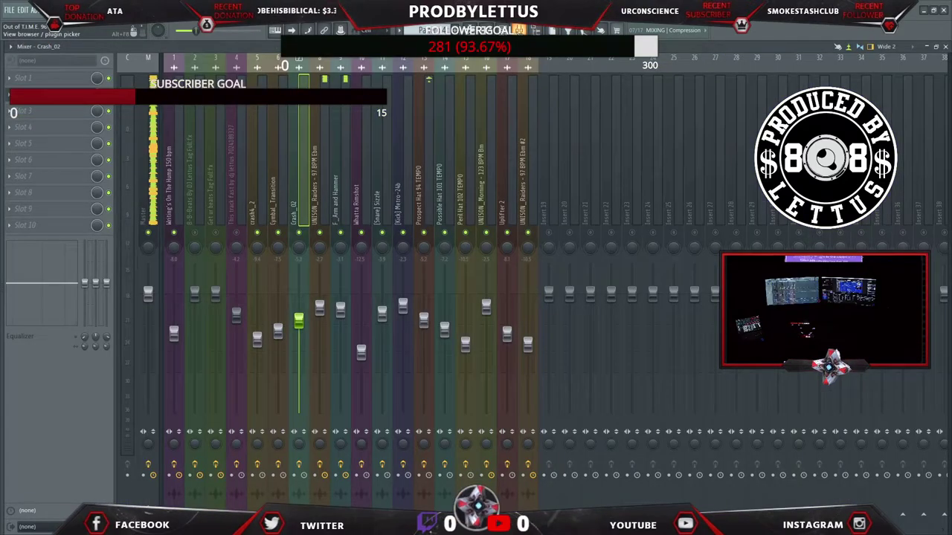
pyautogui.click(422, 248)
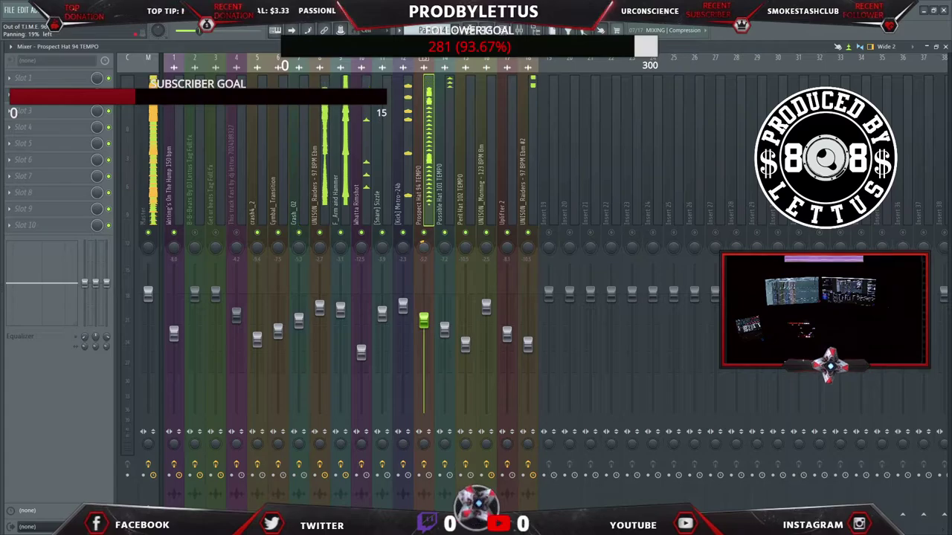
pyautogui.click(444, 250)
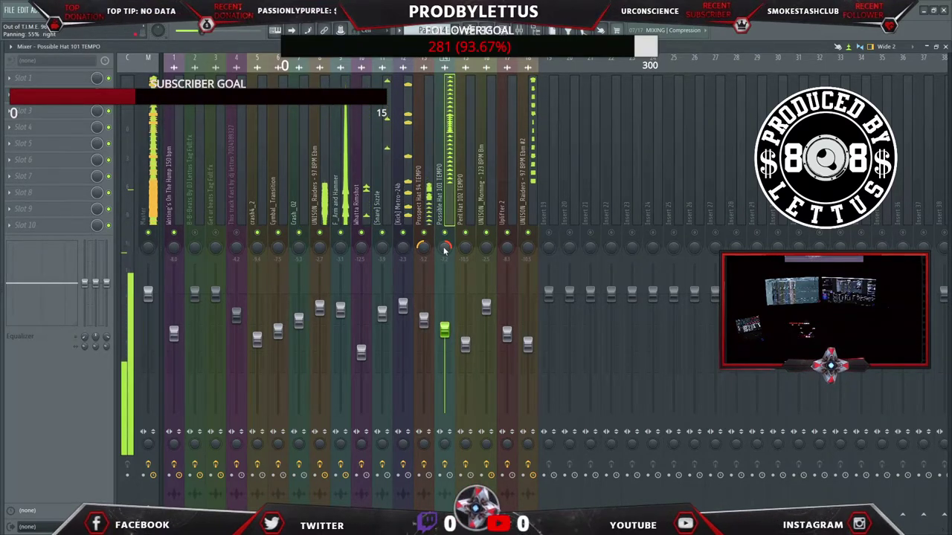
pyautogui.click(421, 252)
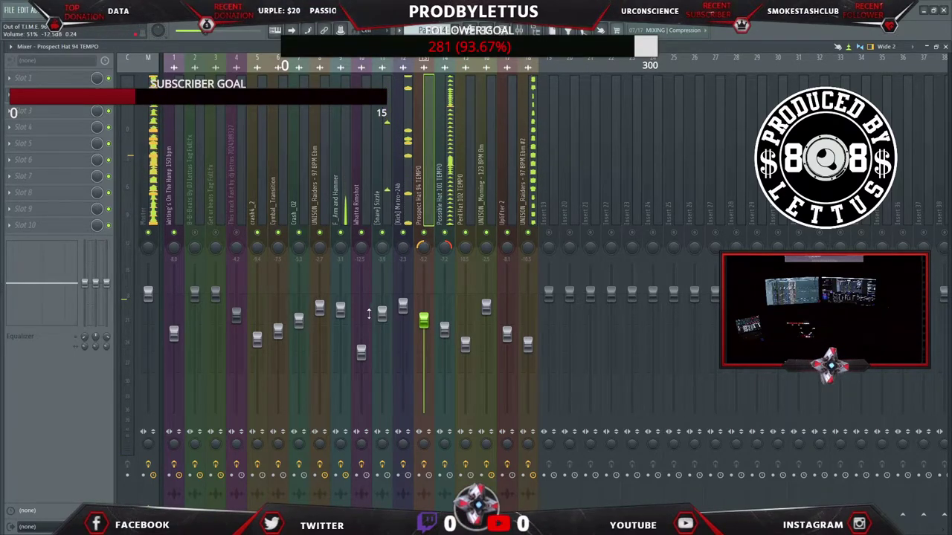
# Lower the [Snare] Sizzle mixer level slightly and pan the Whatta Rimshot track 28% left.
pyautogui.moveTo(385, 321); pyautogui.dragTo(385, 329)
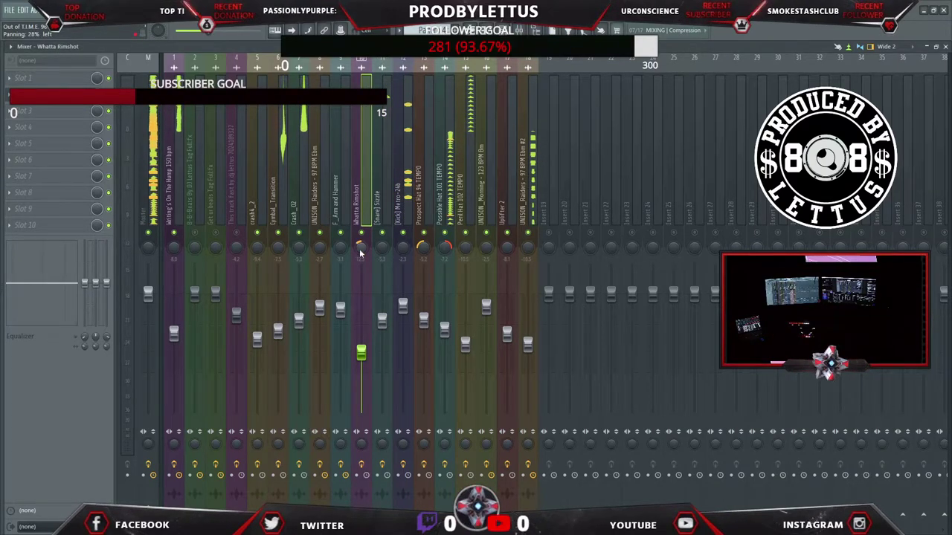
# Pan Crash_02 right, Cymbal_Transition 45% left, crash4_2 left, [Snare] Sizzle 17% right and [Kick] Metro-24b 20% left in the mixer.
pyautogui.moveTo(302, 259); pyautogui.dragTo(277, 261)
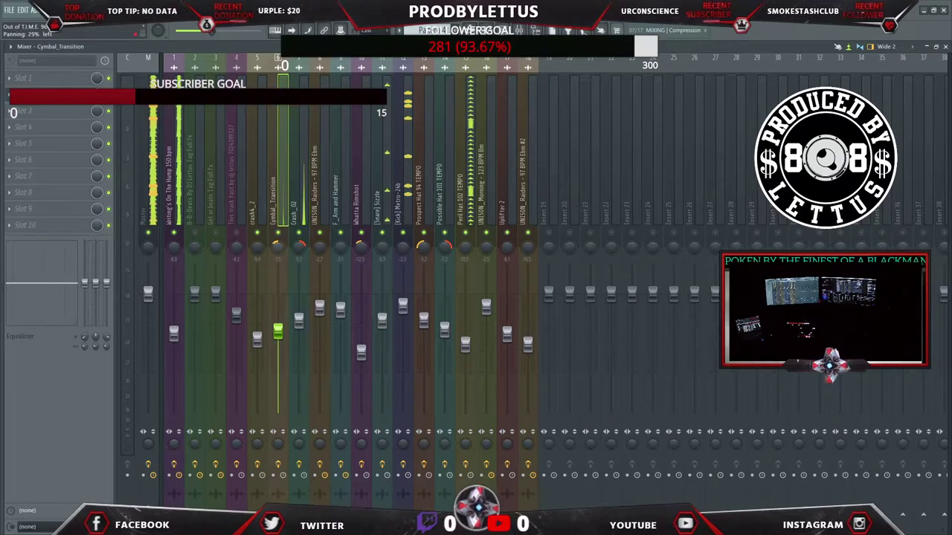
pyautogui.click(301, 251)
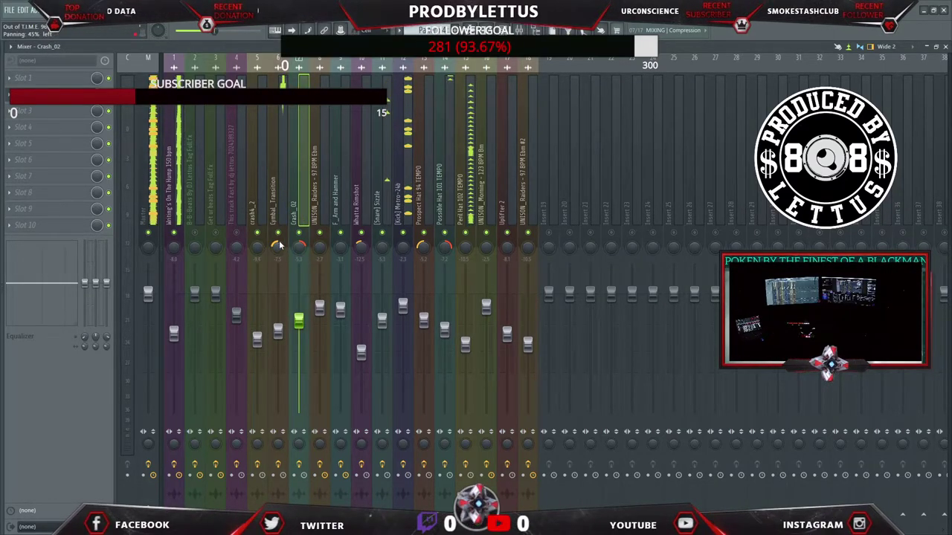
pyautogui.click(257, 247)
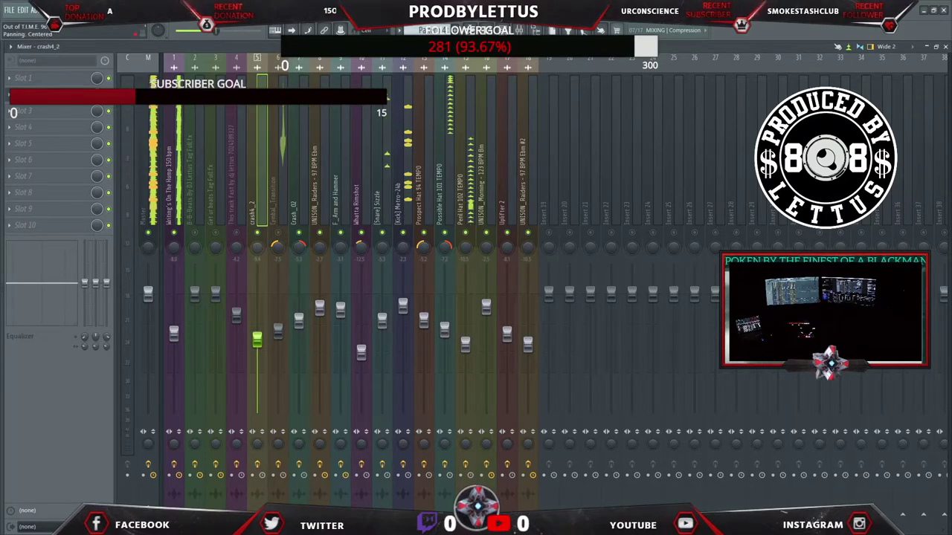
pyautogui.click(378, 257)
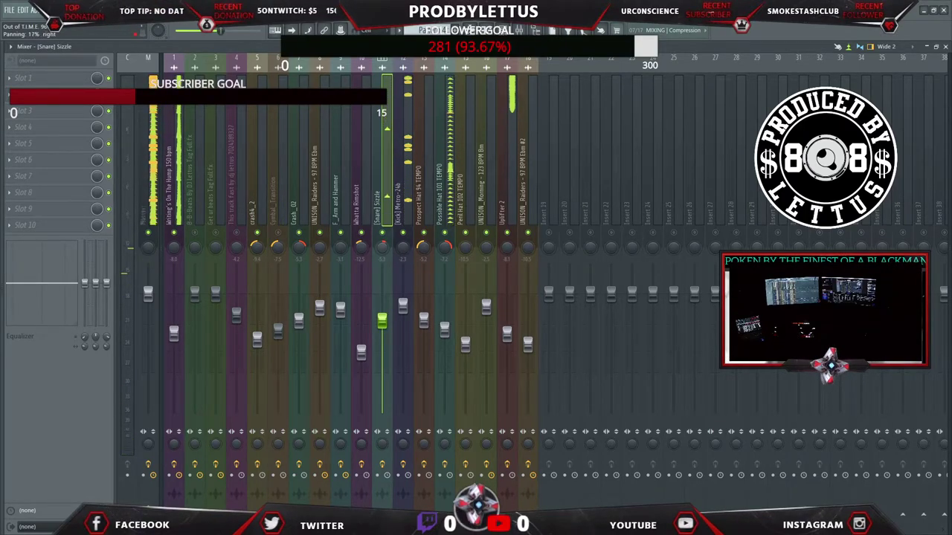
pyautogui.click(402, 251)
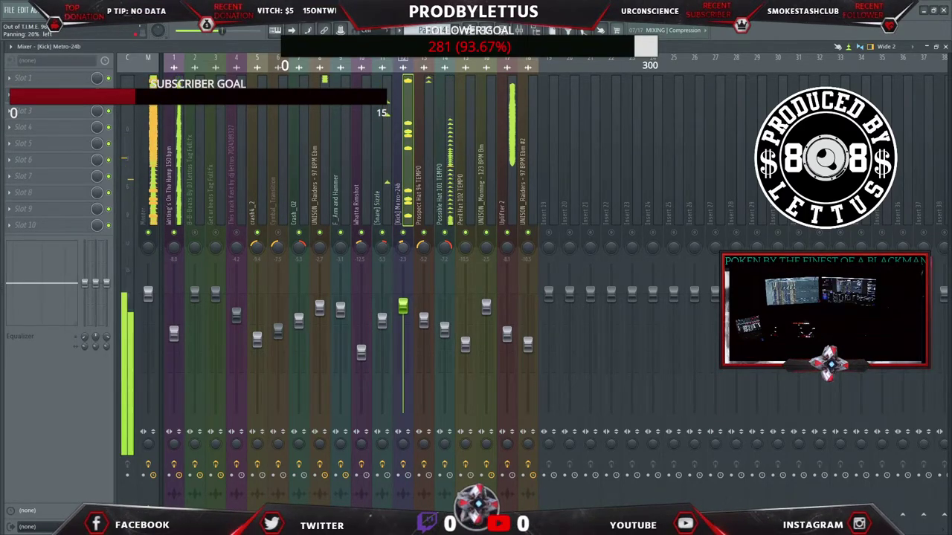
# Lower the Uplifter 2 and UNISON_Morning mixer levels slightly, and return to the playlist.
pyautogui.moveTo(507, 335); pyautogui.dragTo(506, 346)
pyautogui.moveTo(486, 310); pyautogui.dragTo(485, 316)
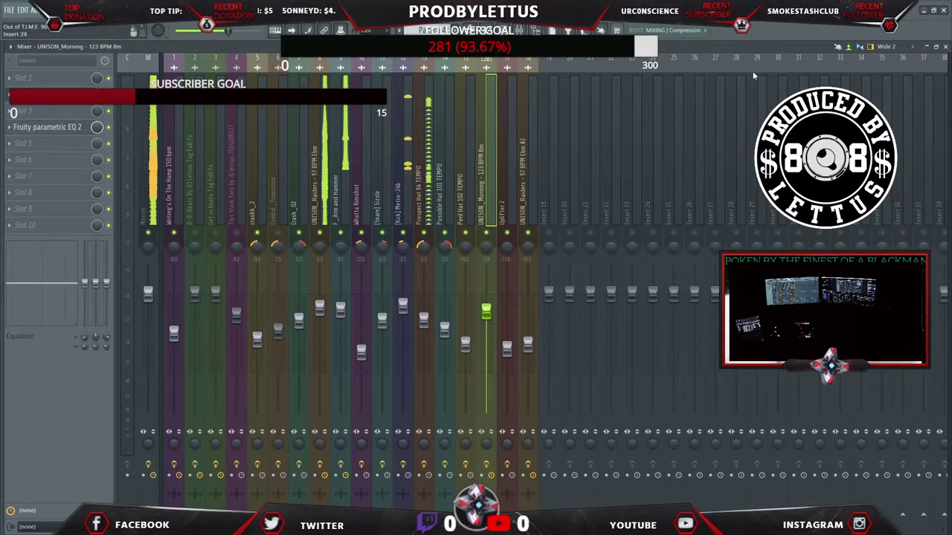
pyautogui.click(945, 46)
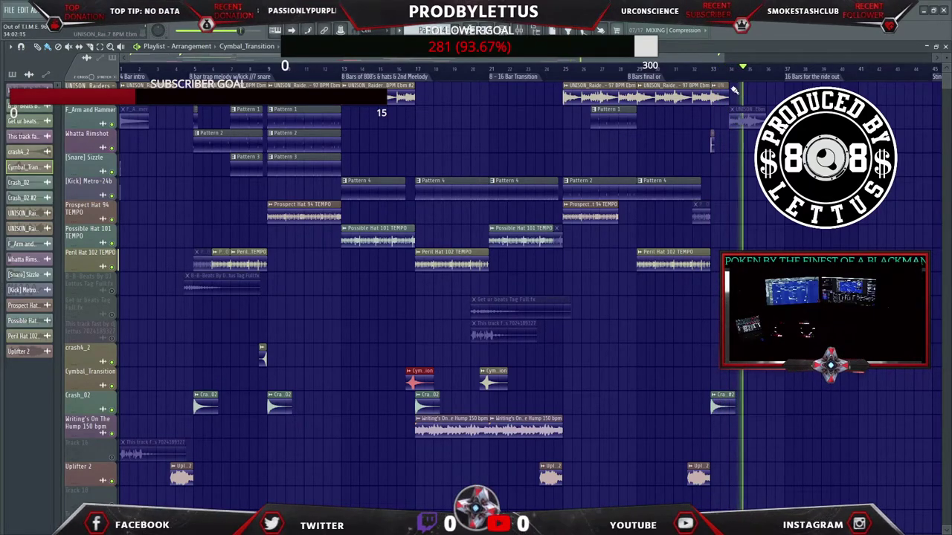
# Try a reduced sample length for Crash_02 #2, restore it, and trim its clip at bar 33 to end at bar 34.
pyautogui.click(684, 70)
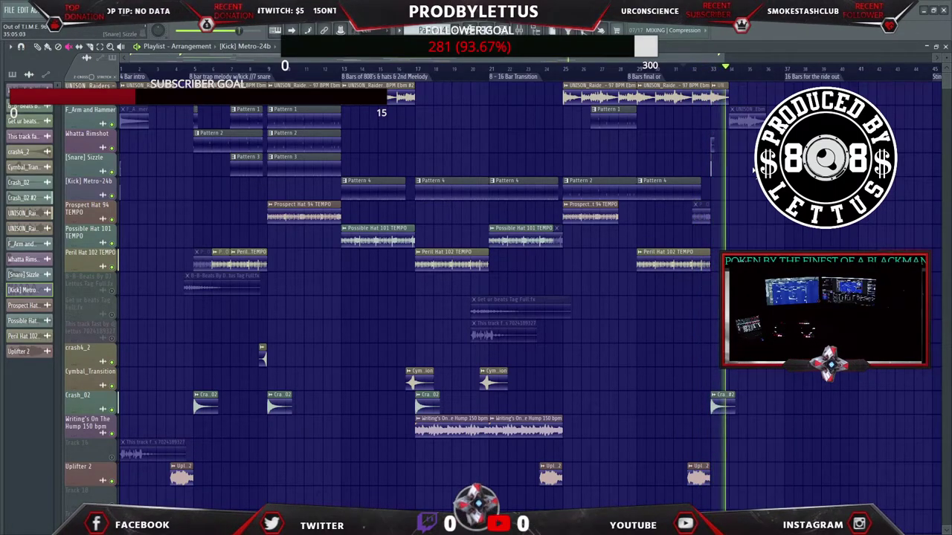
pyautogui.click(727, 404)
pyautogui.press('space')
pyautogui.doubleClick(727, 404)
pyautogui.press('space')
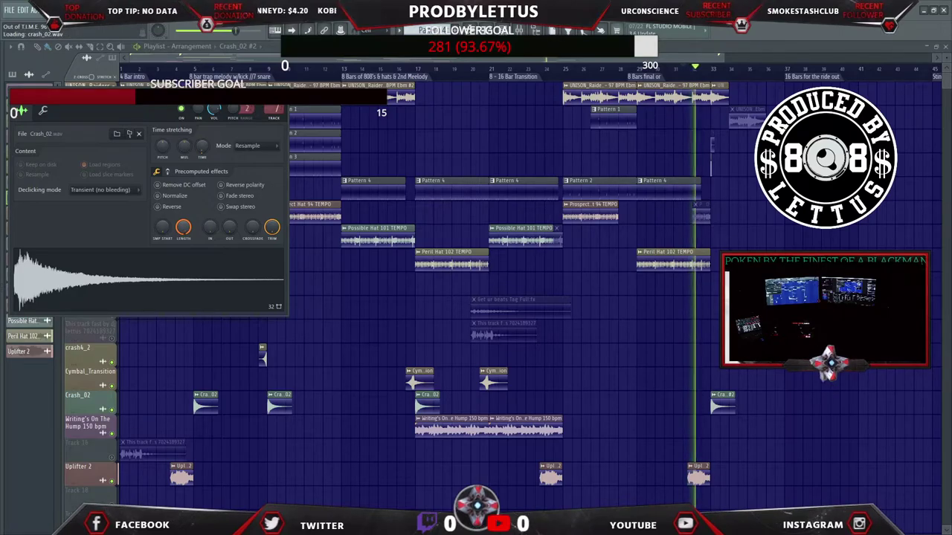
pyautogui.moveTo(183, 227); pyautogui.dragTo(183, 246)
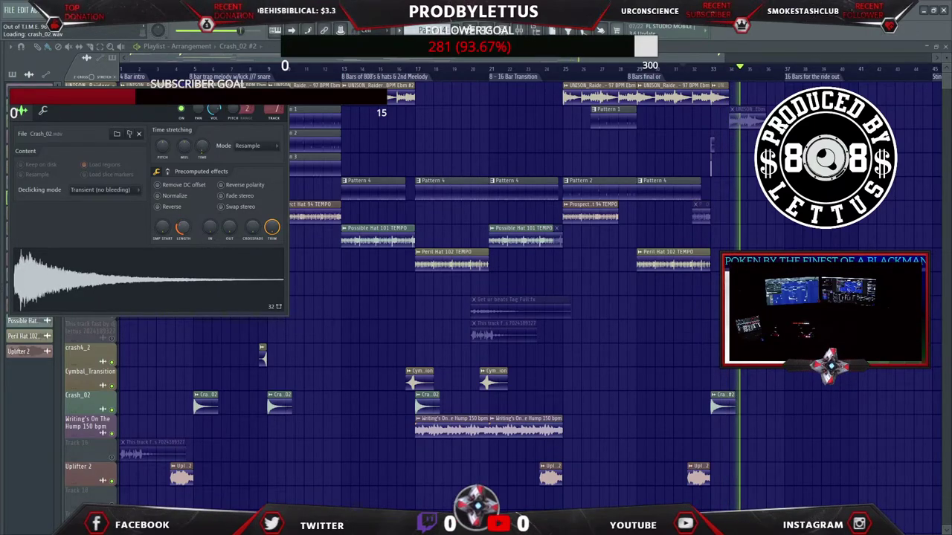
pyautogui.moveTo(188, 231); pyautogui.dragTo(188, 221)
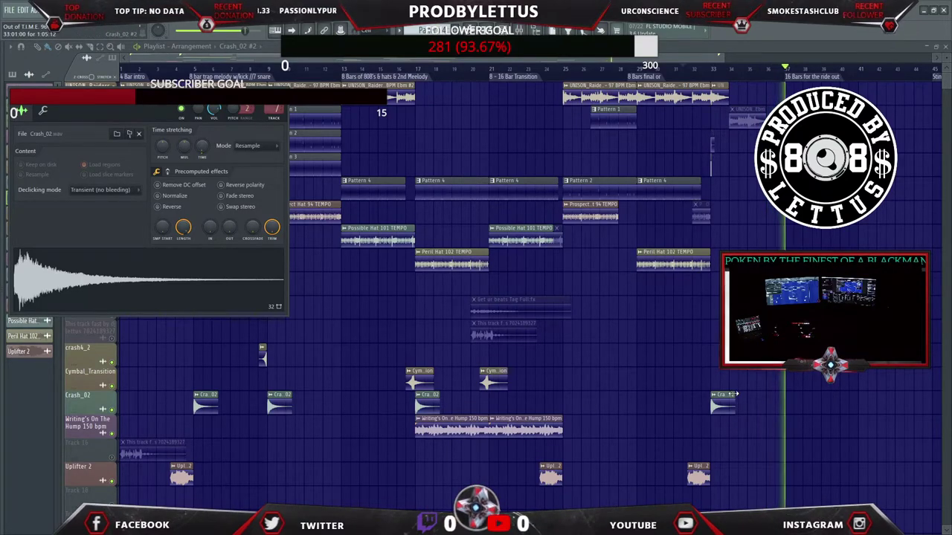
pyautogui.press('Escape')
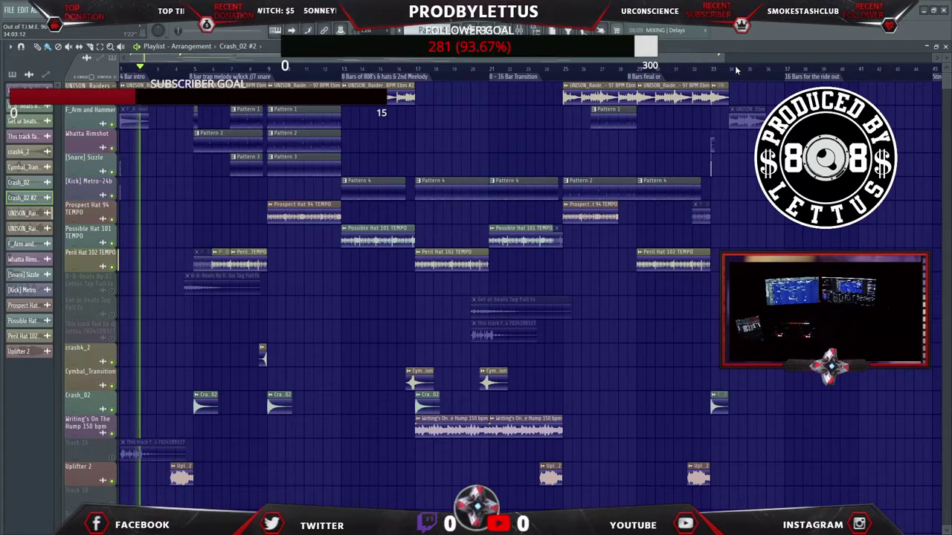
# Select bars 1 to 34 as the playback range and move the Pattern 2 clips at bars 5 and 9 to the [Kick] Metro-24b track.
pyautogui.moveTo(712, 68); pyautogui.dragTo(369, 111)
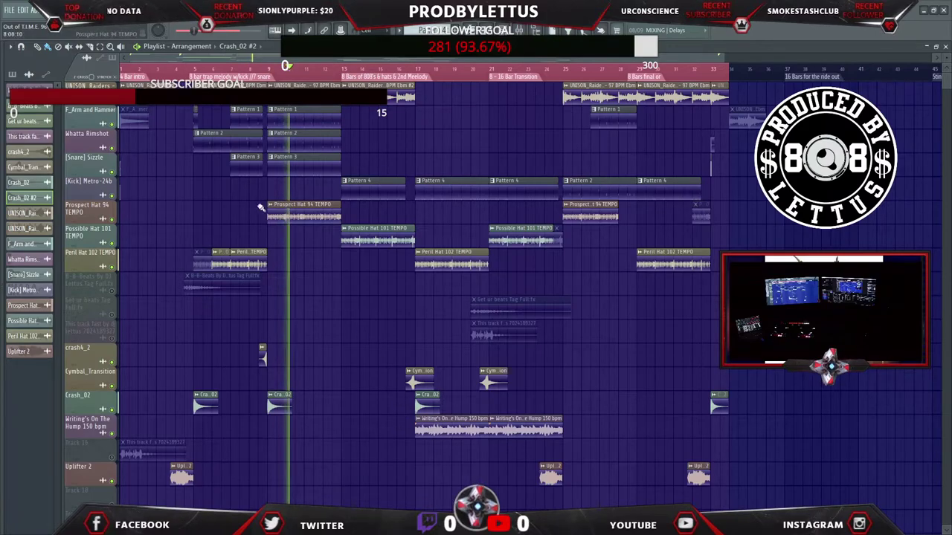
pyautogui.moveTo(213, 139); pyautogui.dragTo(214, 187)
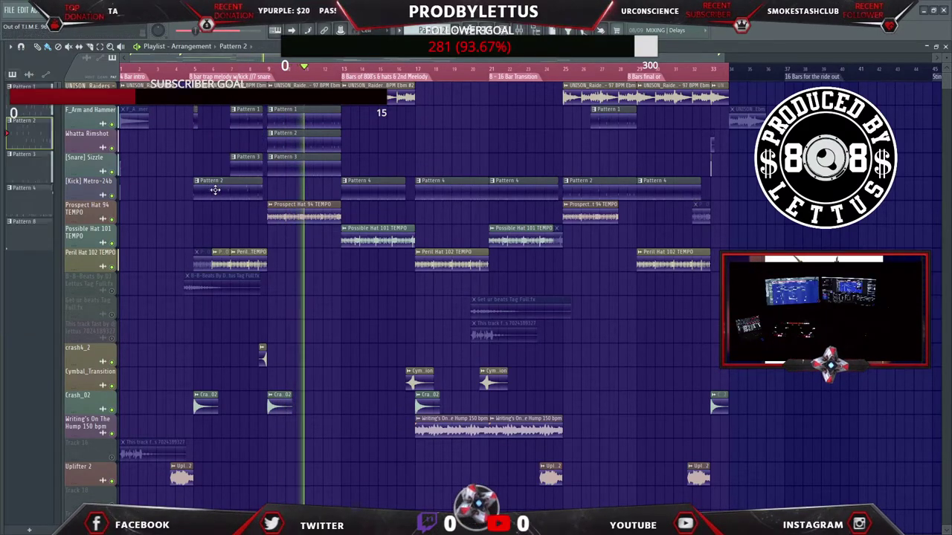
pyautogui.moveTo(301, 149); pyautogui.dragTo(302, 196)
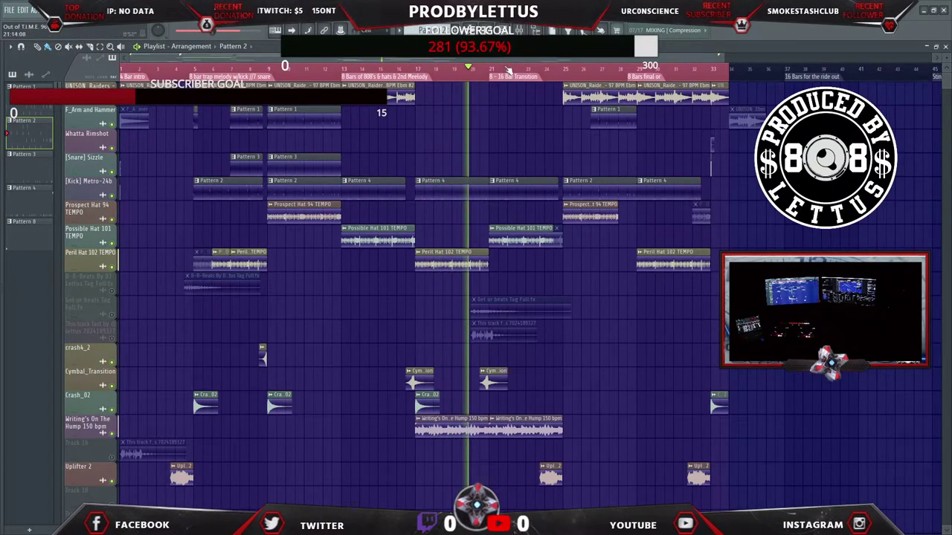
# Go through the patterns in the channel rack and cut the [Snare] Sizzle steps out of Pattern 4.
pyautogui.press('F6')
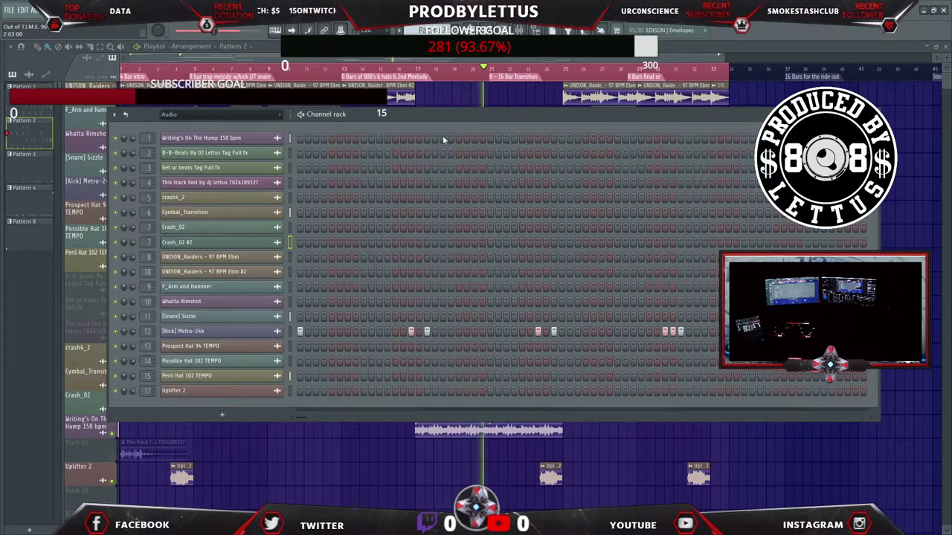
pyautogui.press('KP_Subtract')
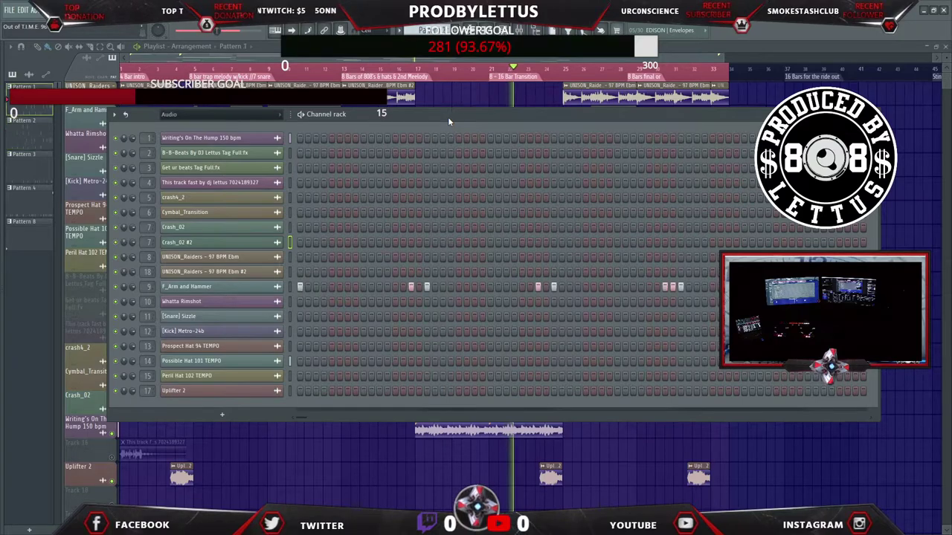
pyautogui.press('KP_Add')
pyautogui.press('KP_Add')
pyautogui.press('KP_Add')
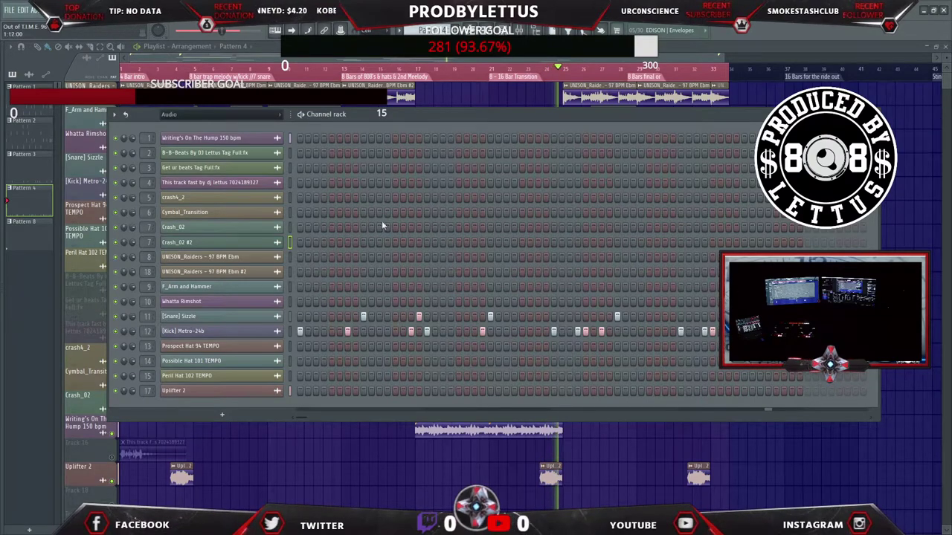
pyautogui.click(270, 317)
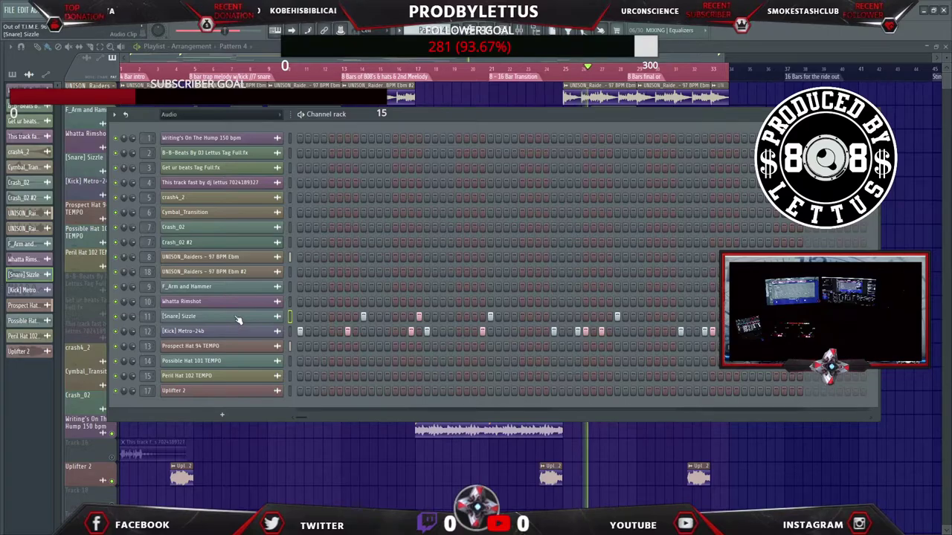
pyautogui.hotkey('ctrl', 'z')
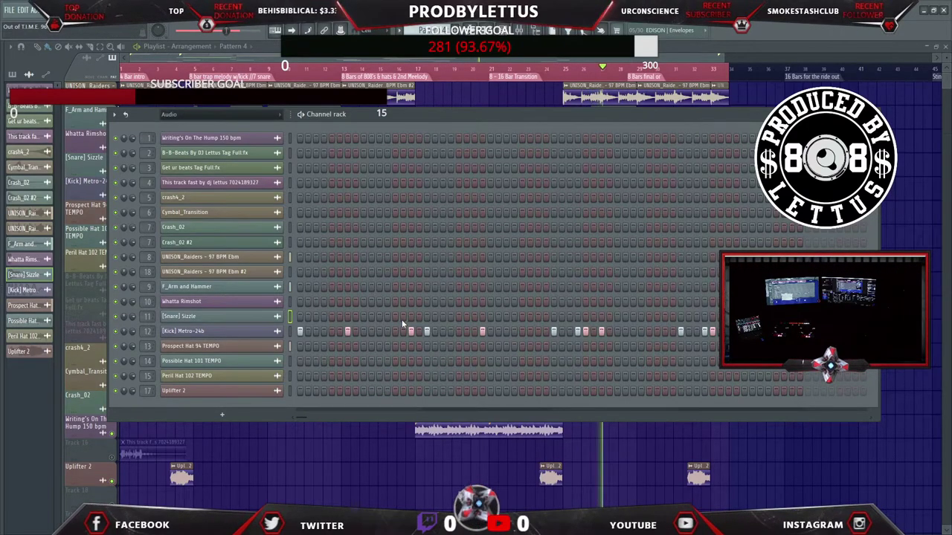
# Create a new empty pattern and paste the cut steps into its [Snare] Sizzle channel.
pyautogui.press('F4')
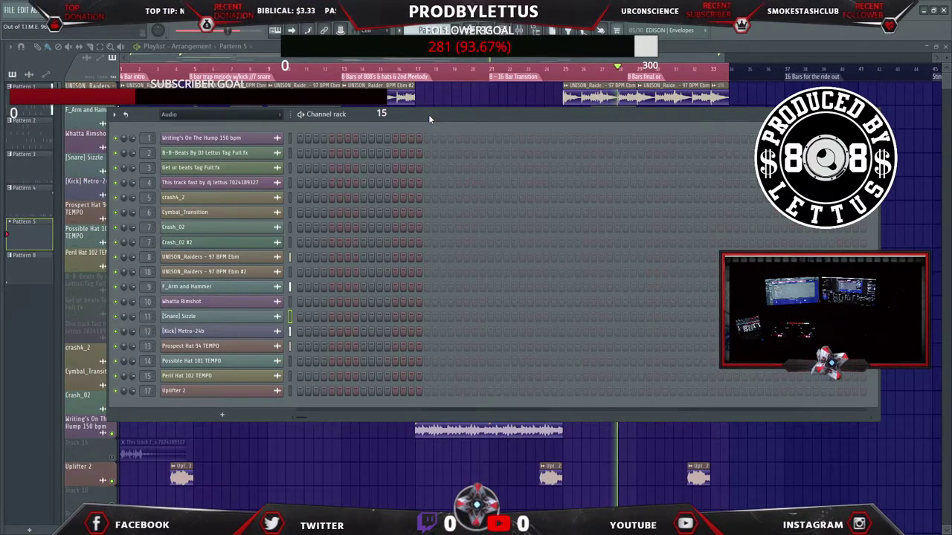
pyautogui.click(262, 320)
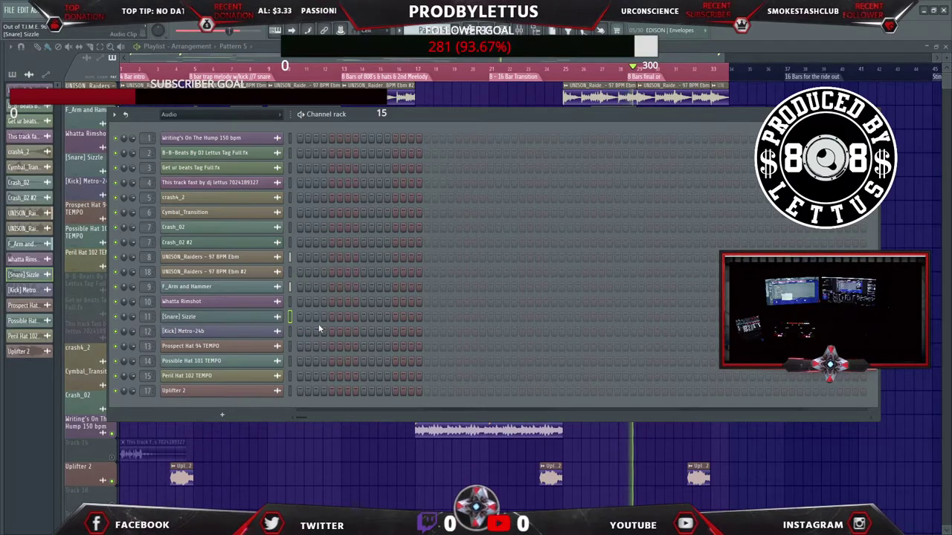
pyautogui.hotkey('ctrl', 'v')
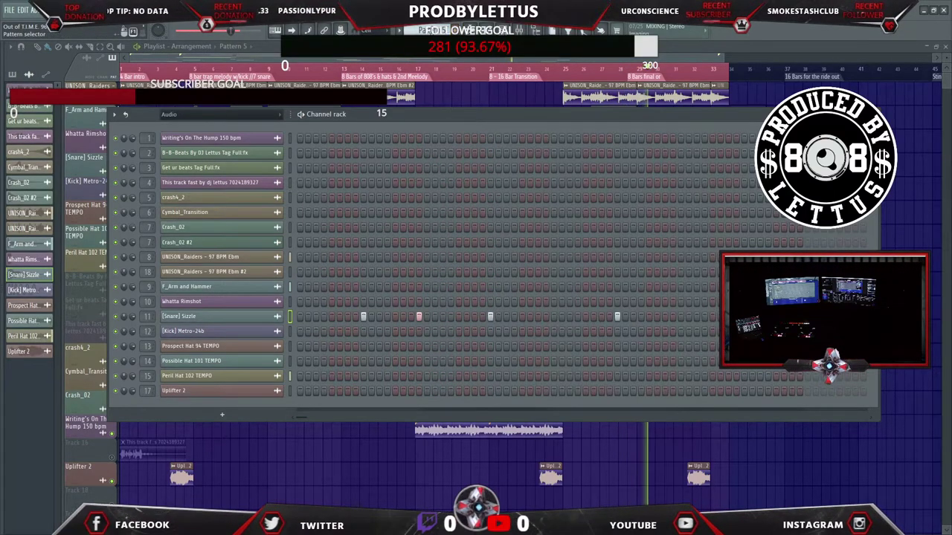
# Place Pattern 5 clips back to back on the [Snare] Sizzle playlist track from bar 13 to bar 33.
pyautogui.press('F6')
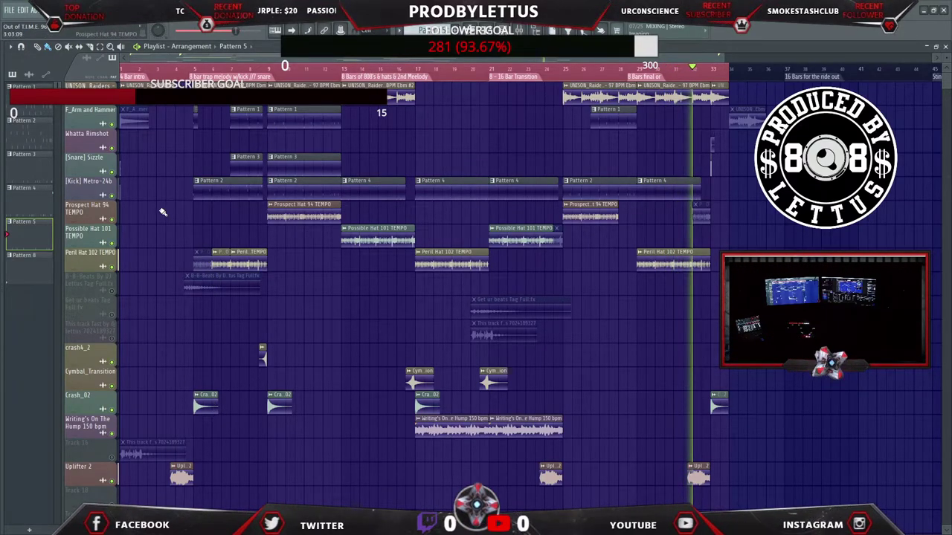
pyautogui.click(356, 171)
pyautogui.moveTo(392, 170)
pyautogui.mouseDown()
pyautogui.moveTo(384, 170)
pyautogui.moveTo(657, 171)
pyautogui.mouseUp()
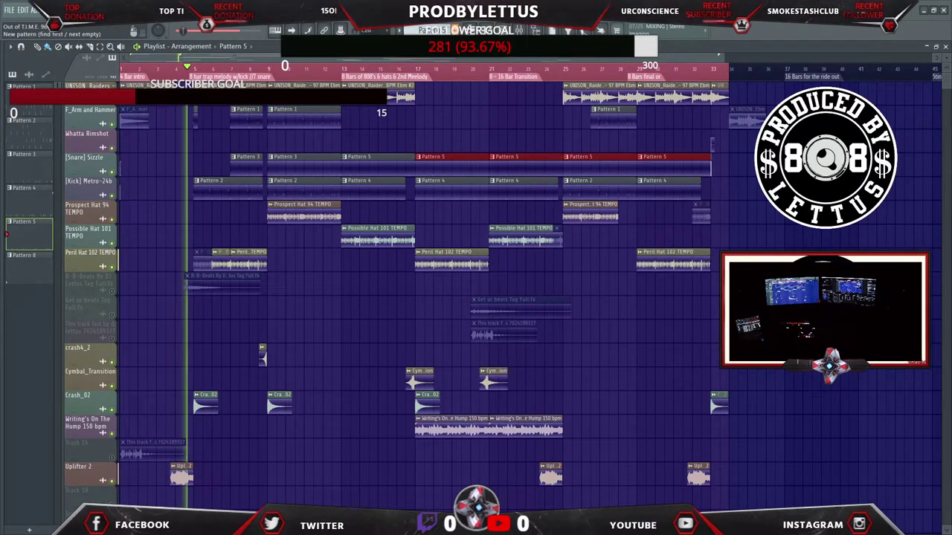
# Transfer the Whatta Rimshot steps from Pattern 3 into a separate new pattern, and return to the playlist.
pyautogui.press('F5')
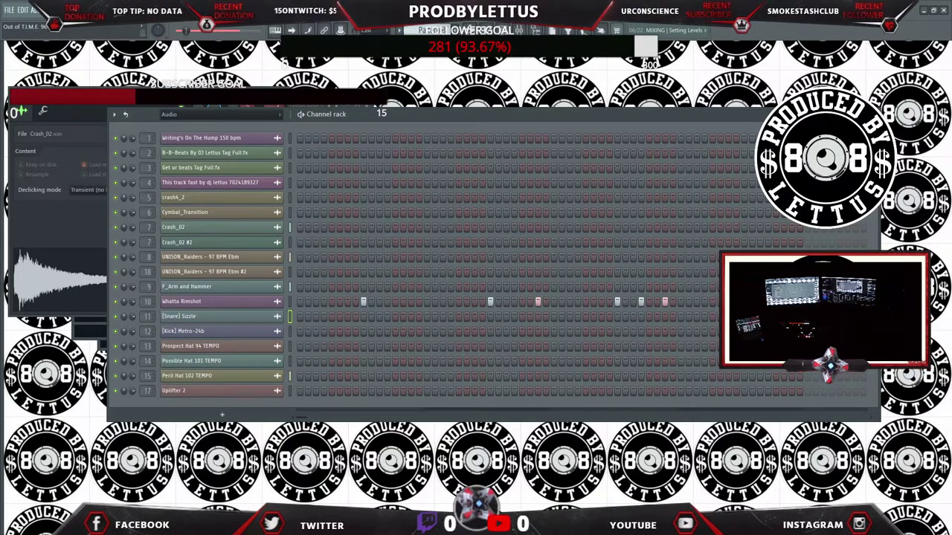
pyautogui.click(246, 304)
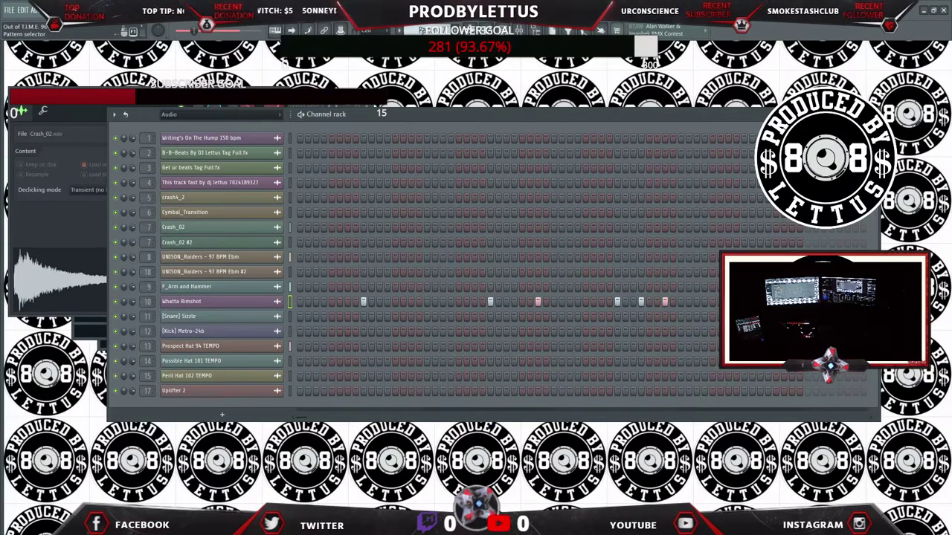
pyautogui.press('F5')
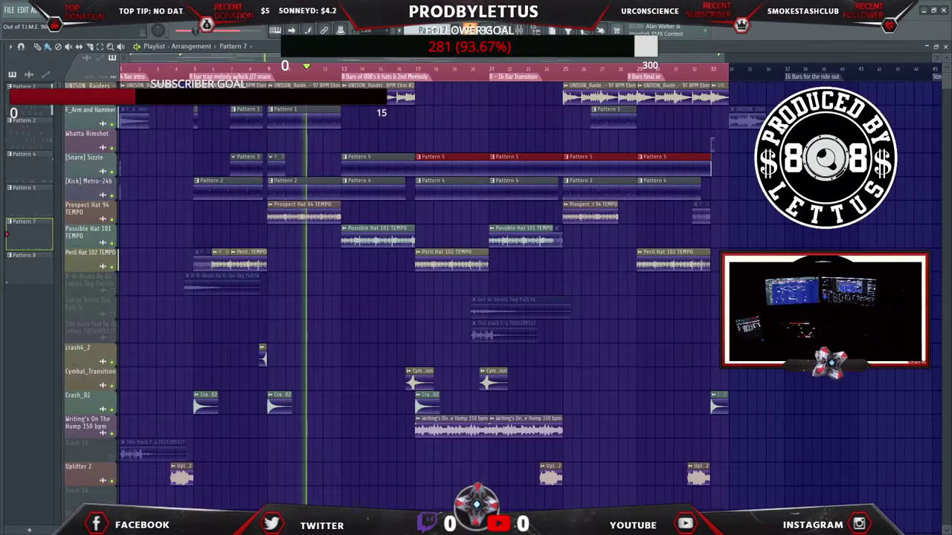
# Place Pattern 7 on the Whatta Rimshot track at bars 5, 9, 17, 25 and 29, removing the Pattern 5 clips at bars 17, 25 and 29.
pyautogui.click(199, 138)
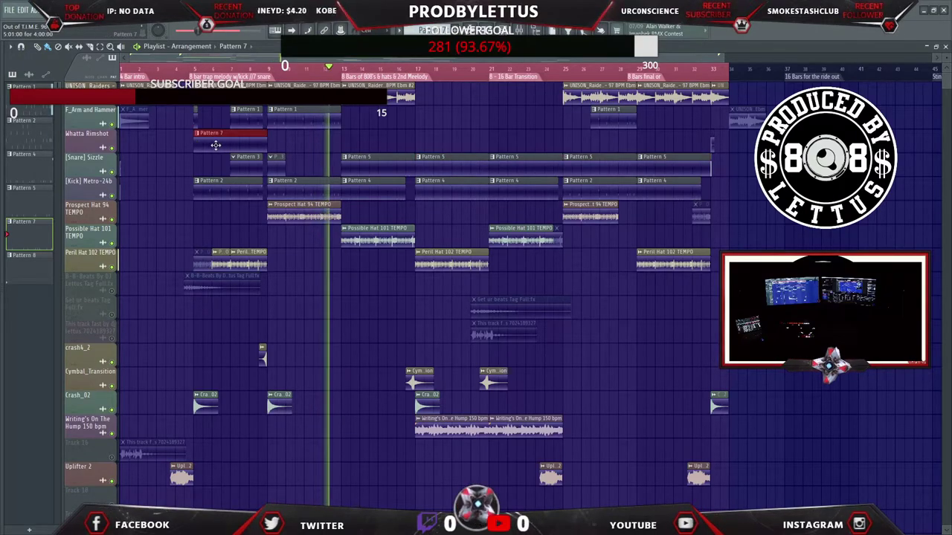
pyautogui.click(274, 140)
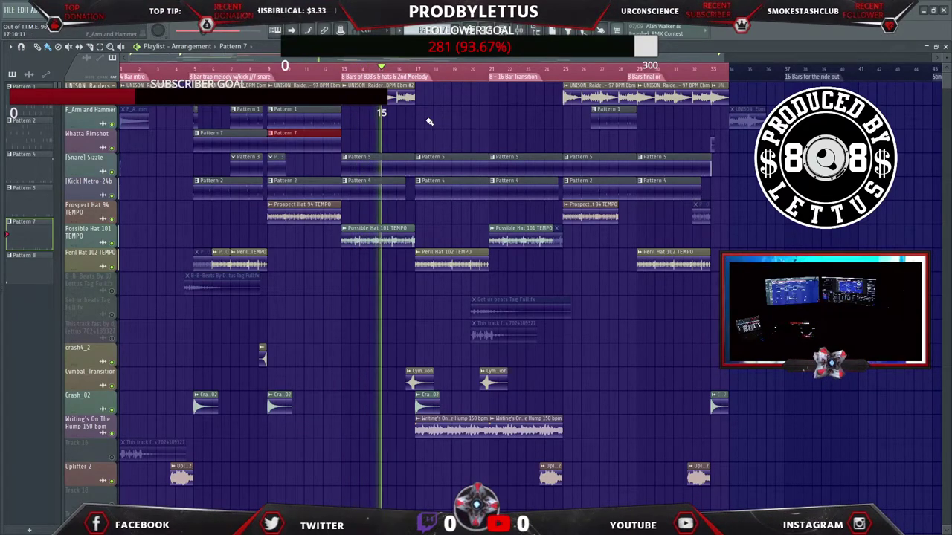
pyautogui.click(577, 145)
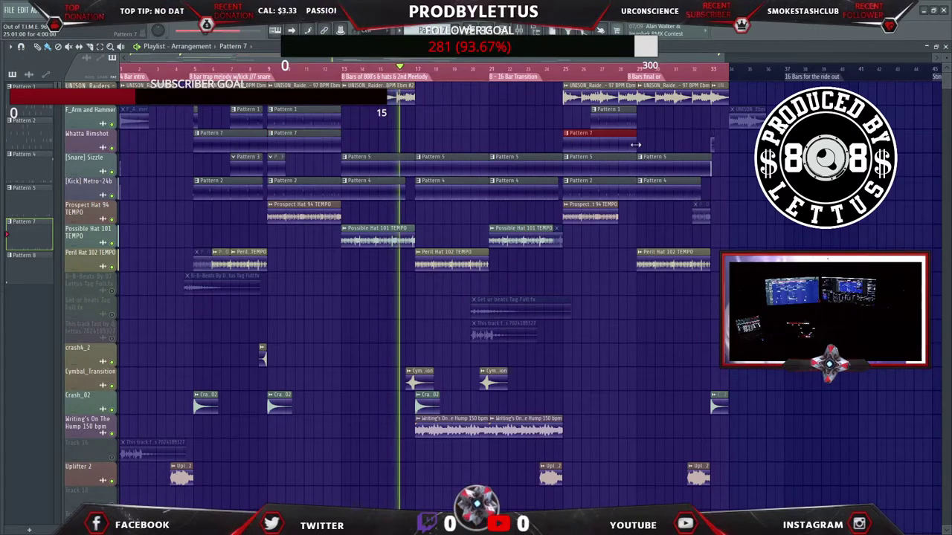
pyautogui.rightClick(569, 165)
pyautogui.click(418, 145)
pyautogui.rightClick(421, 163)
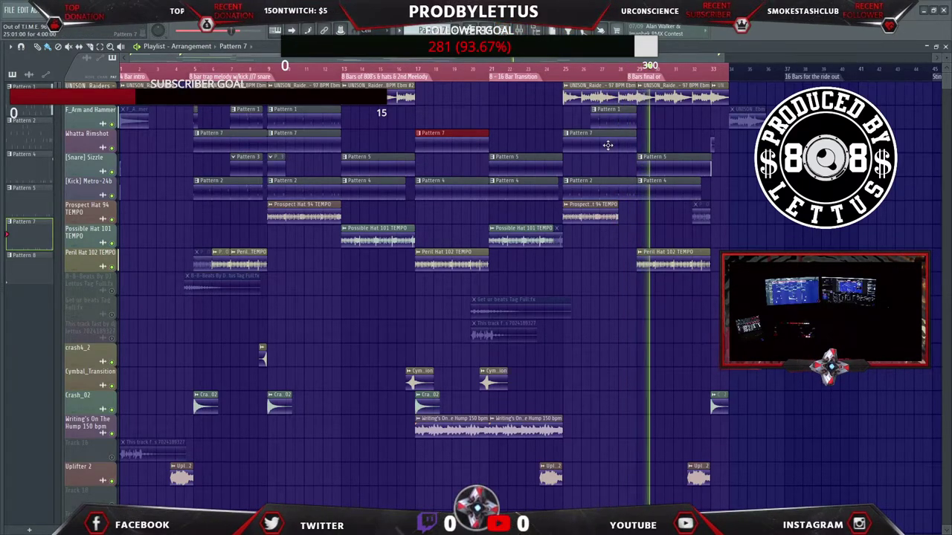
pyautogui.click(643, 146)
pyautogui.click(644, 146)
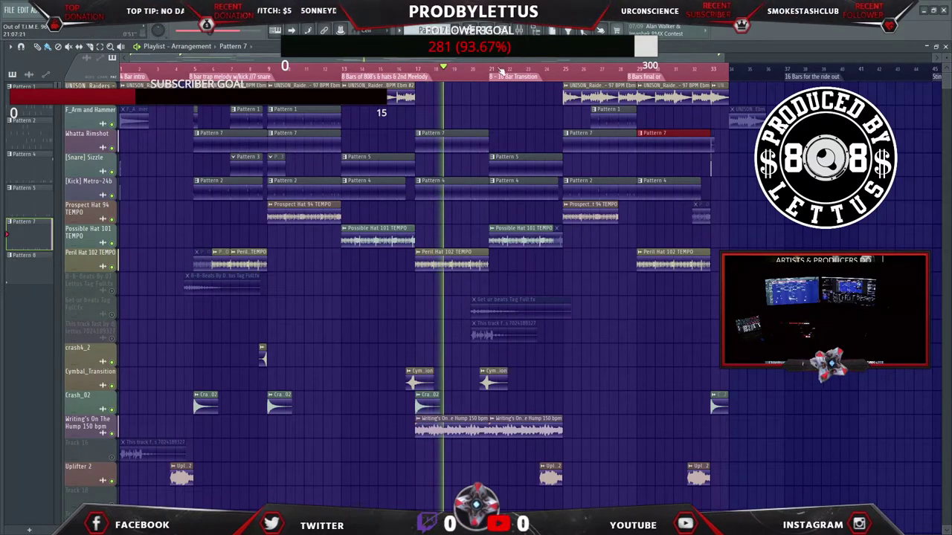
# Lower the Whatta Rimshot track's level slightly in the mixer.
pyautogui.press('F9')
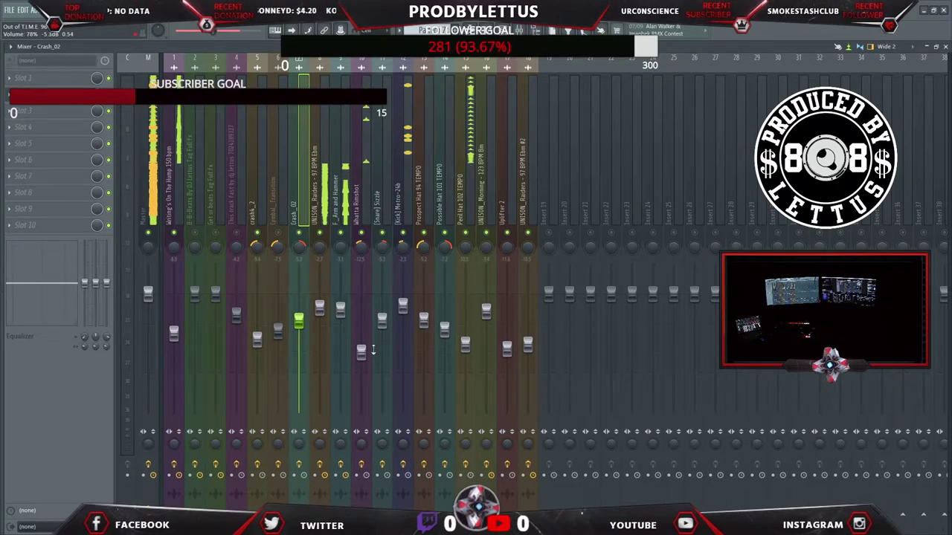
pyautogui.click(362, 256)
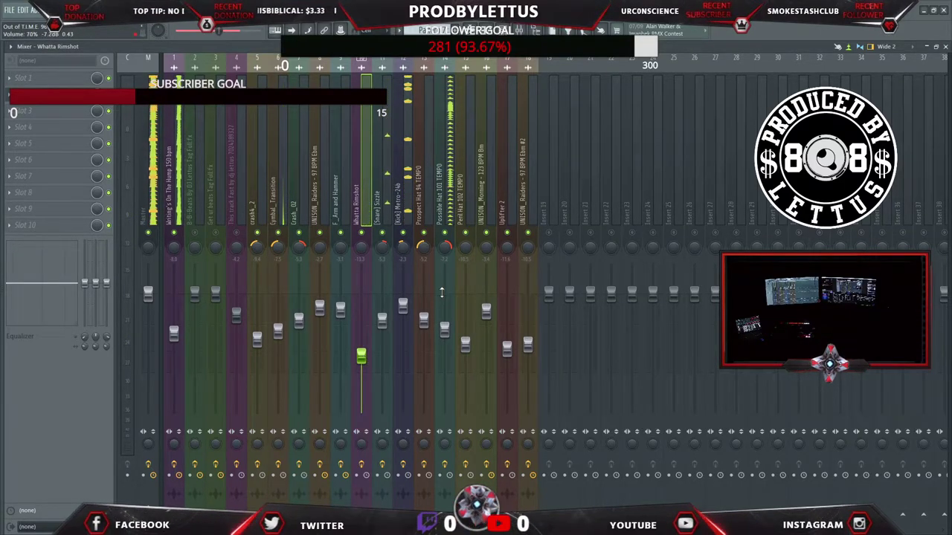
# Reshape the [Snare] Sizzle track's Fruity parametric EQ 2 by cutting band 3 and setting band 4 to about 1259 Hz at -2.4 dB.
pyautogui.click(381, 323)
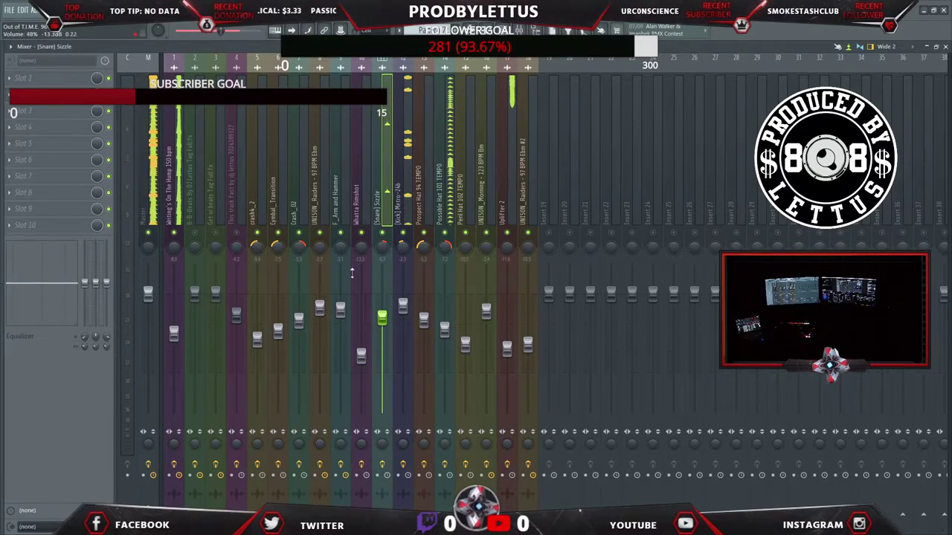
pyautogui.click(81, 118)
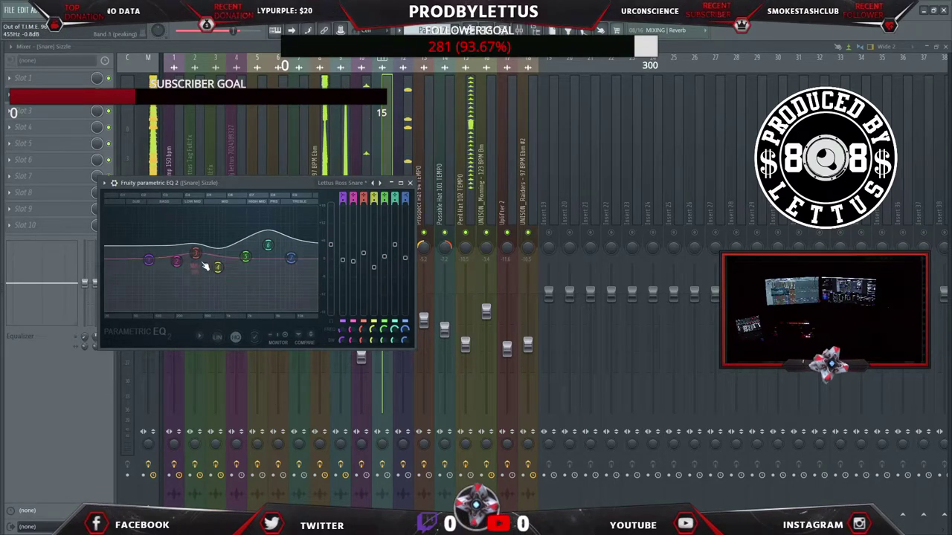
pyautogui.moveTo(195, 253); pyautogui.dragTo(233, 265)
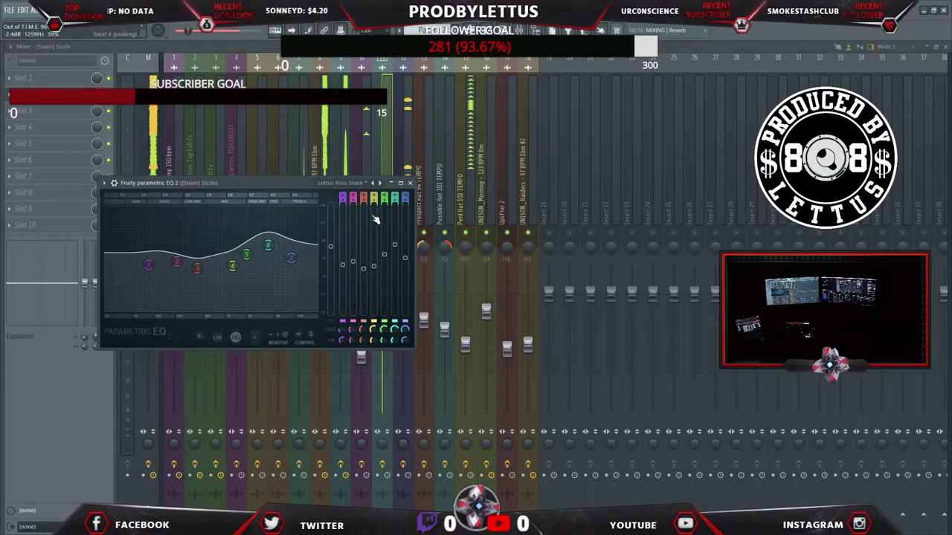
pyautogui.click(430, 166)
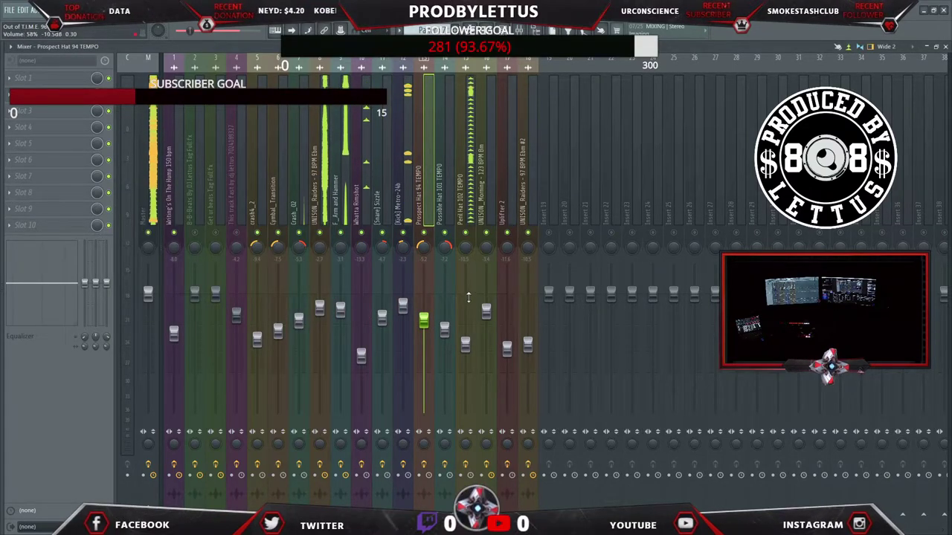
# Lower the mixer levels of Peril Hat 102, Whatta Rimshot, [Kick] Metro-24b, Prospect Hat 94 and Possible Hat 101.
pyautogui.moveTo(470, 355); pyautogui.dragTo(469, 363)
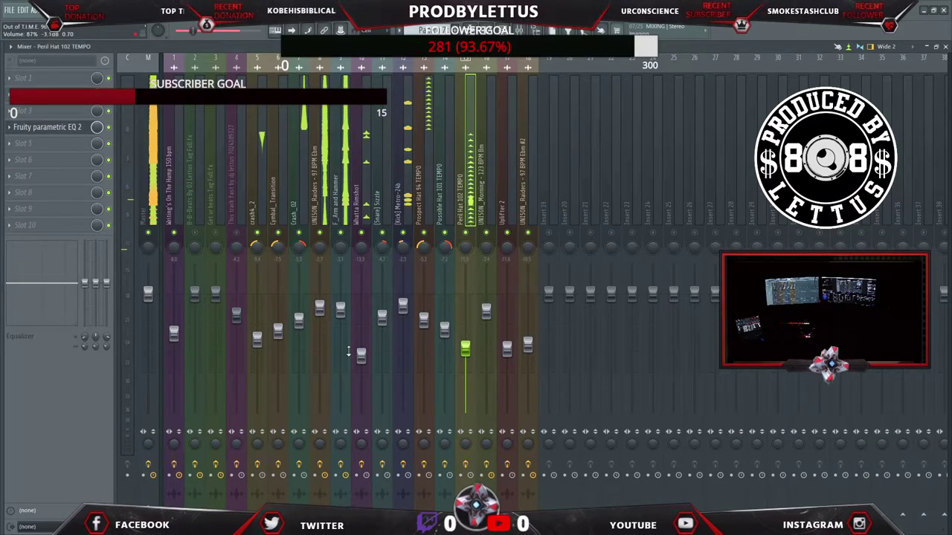
pyautogui.moveTo(361, 357); pyautogui.dragTo(362, 361)
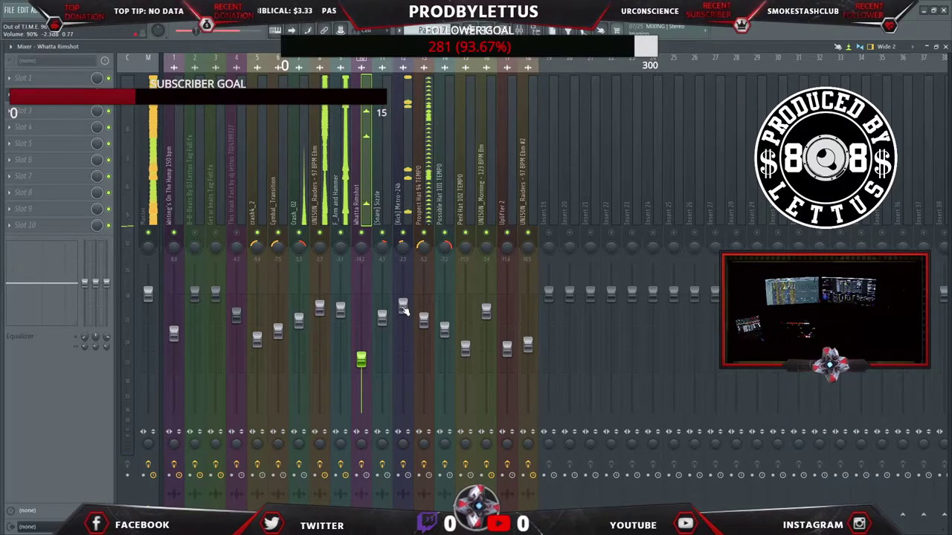
pyautogui.moveTo(402, 308); pyautogui.dragTo(405, 311)
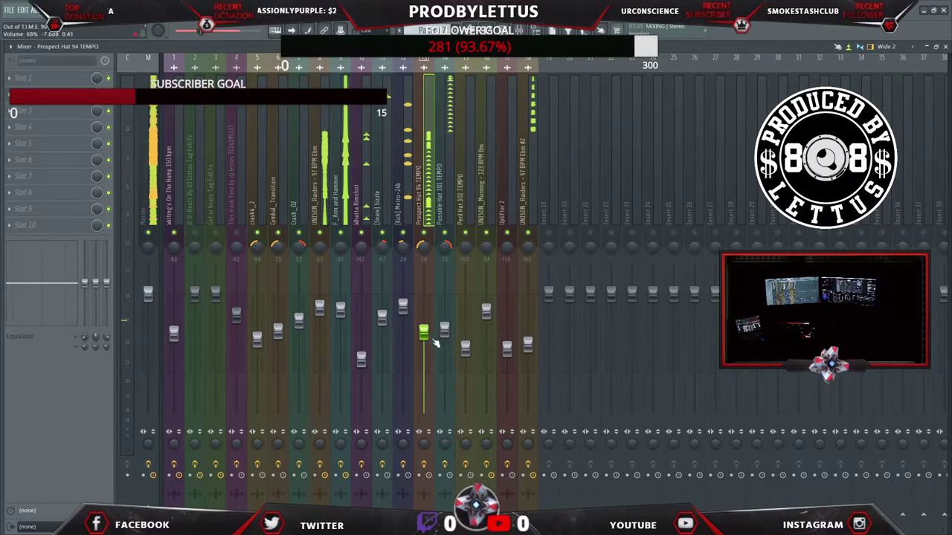
pyautogui.moveTo(440, 333); pyautogui.dragTo(440, 339)
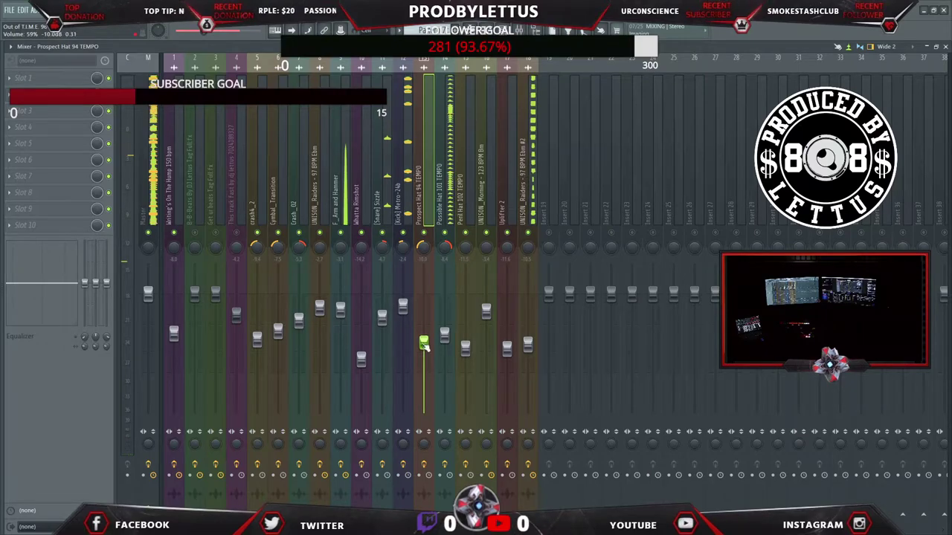
pyautogui.moveTo(443, 335); pyautogui.dragTo(446, 341)
# Raise the UNISON_Raiders #2, Writing's On The Hump, kick, rimshot and Peril Hat 102 mixer levels, and lower Uplifter 2 slightly.
pyautogui.moveTo(527, 344); pyautogui.dragTo(527, 336)
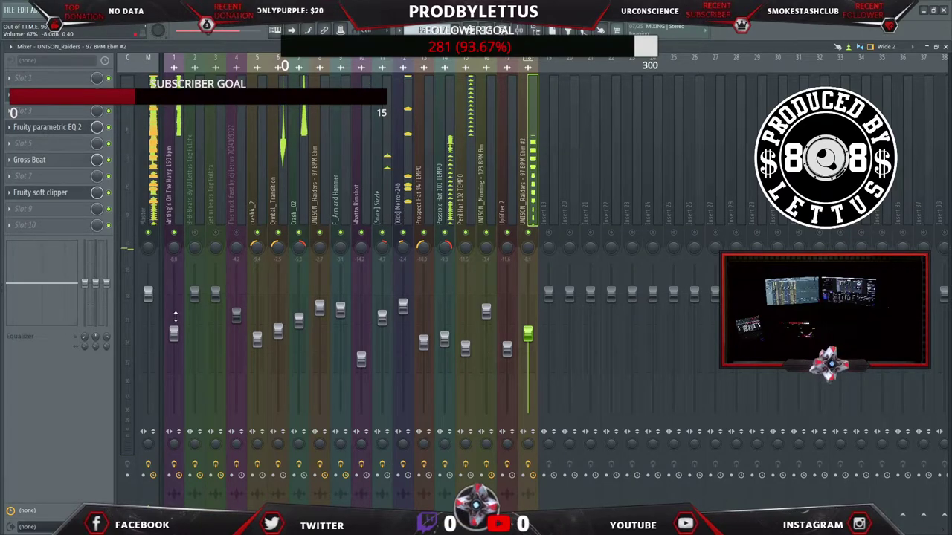
pyautogui.moveTo(173, 334); pyautogui.dragTo(173, 332)
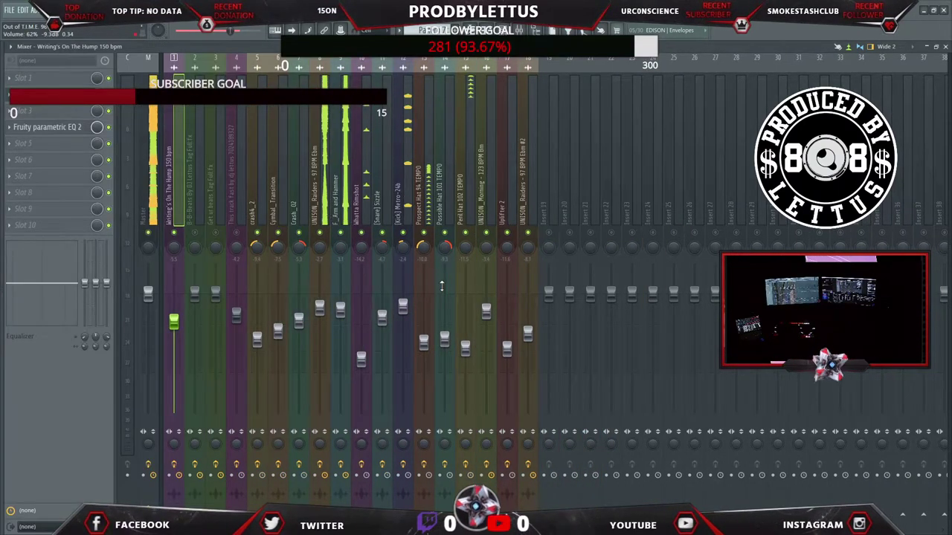
pyautogui.click(402, 305)
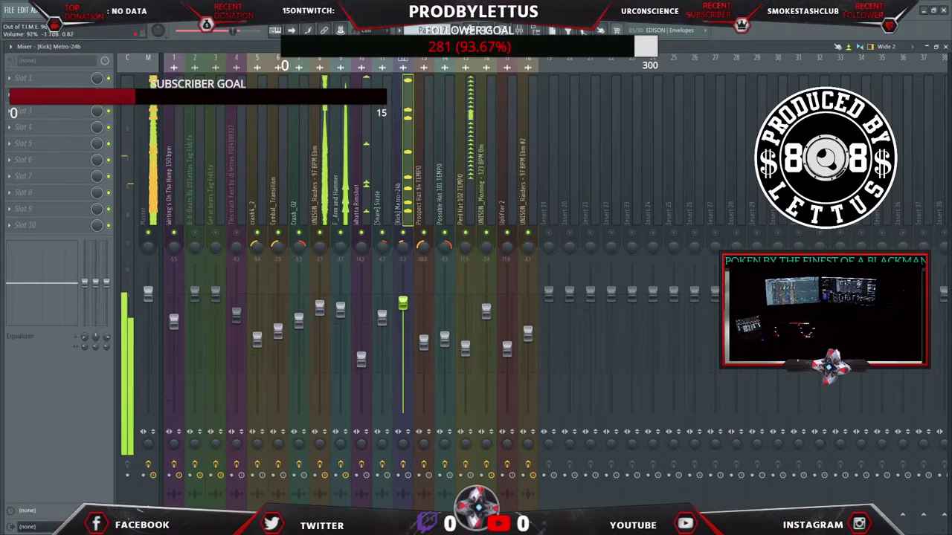
pyautogui.click(360, 357)
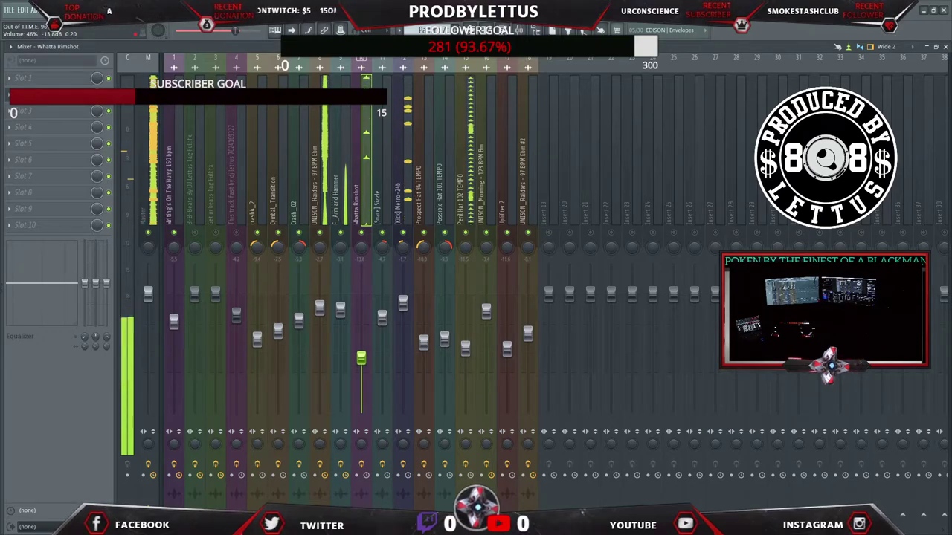
pyautogui.click(465, 344)
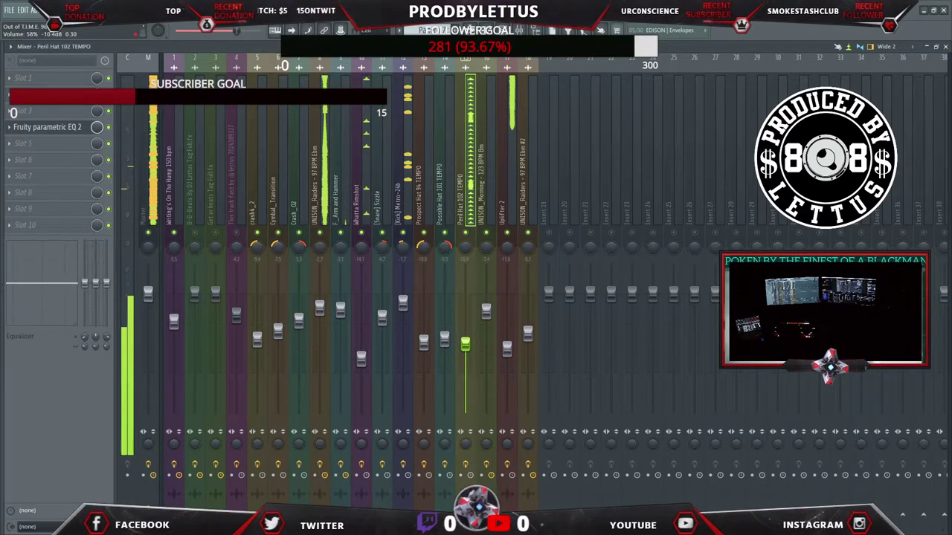
pyautogui.click(506, 347)
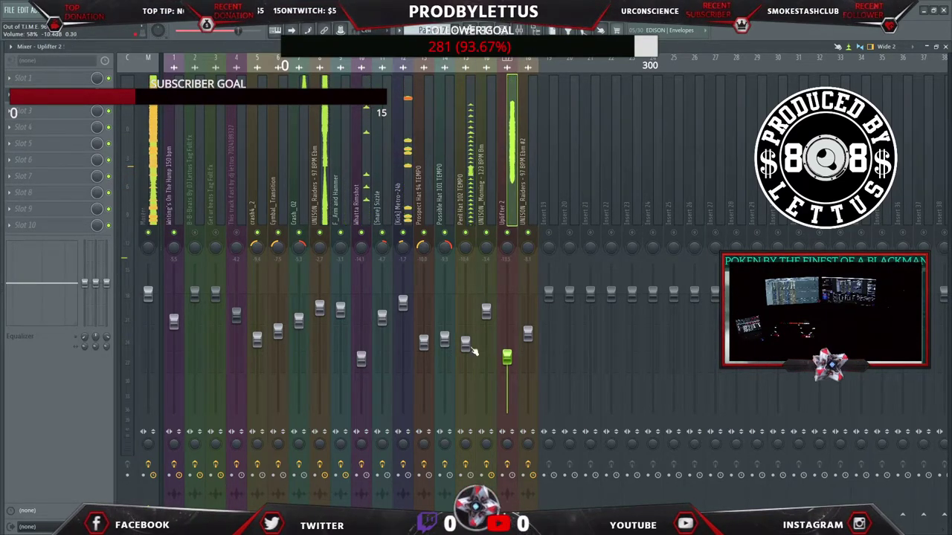
pyautogui.click(298, 320)
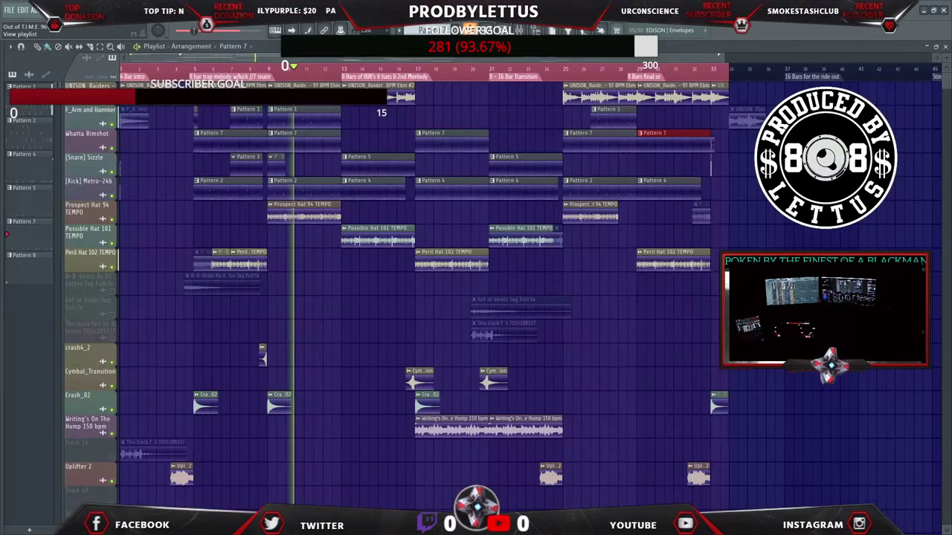
# Return to the playlist, play from around bar 32 and set the timeline selection to bar 33.
pyautogui.click(926, 46)
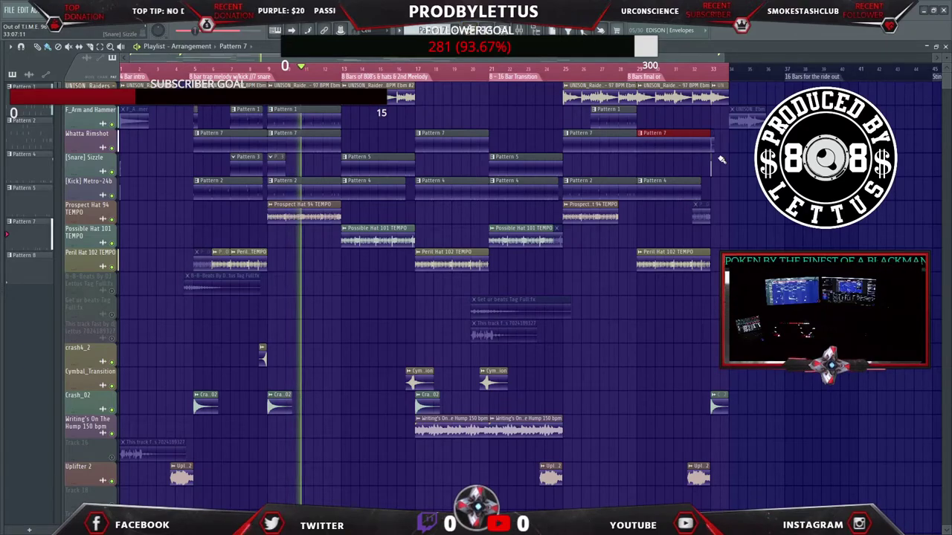
pyautogui.click(712, 87)
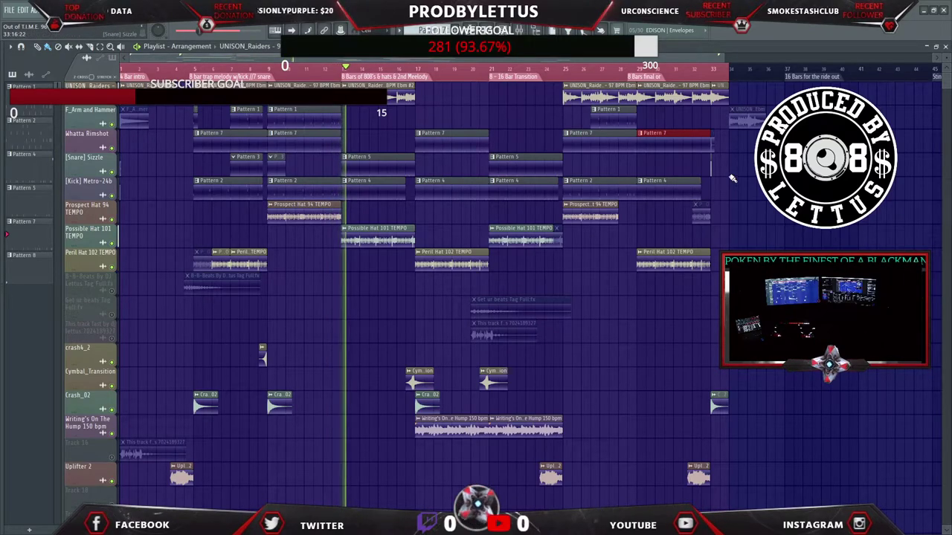
pyautogui.click(709, 68)
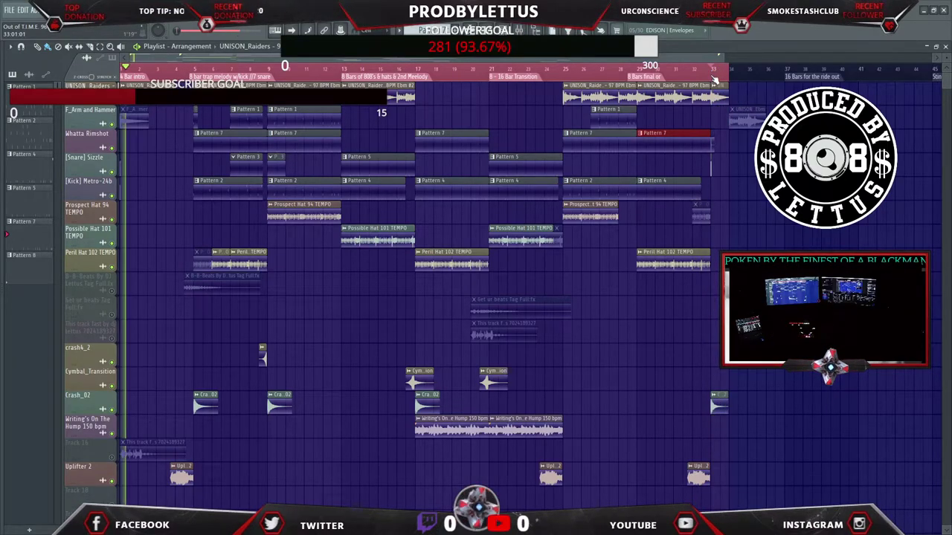
pyautogui.click(694, 68)
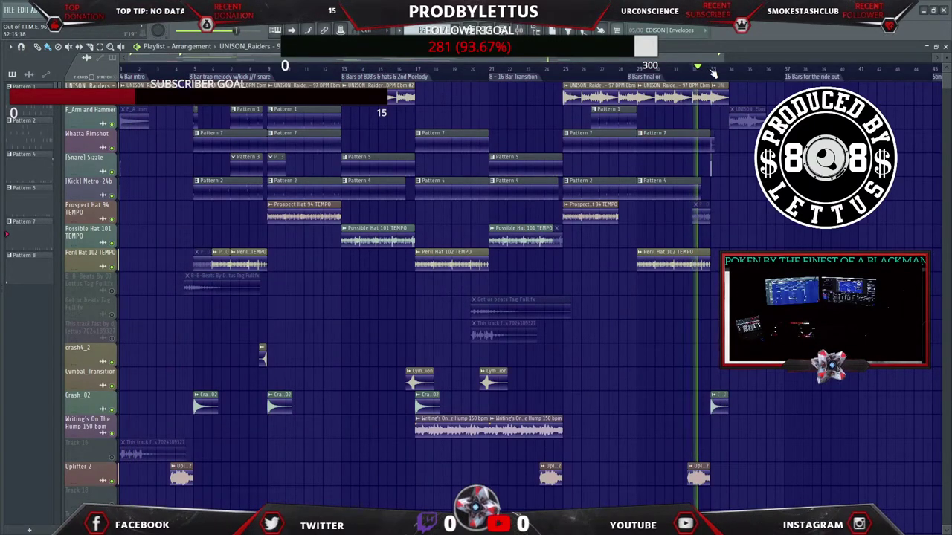
pyautogui.moveTo(710, 70); pyautogui.dragTo(736, 81)
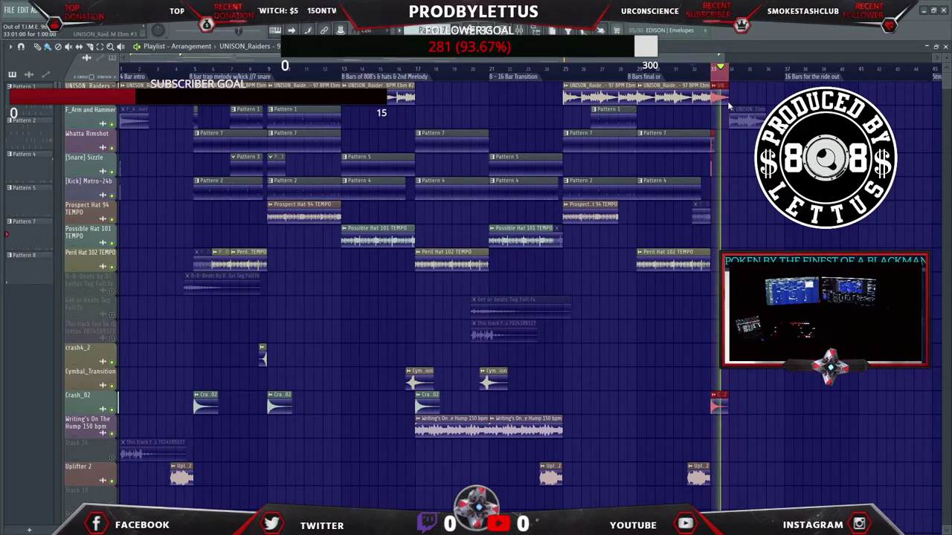
# Split the UNISON_Raiders #3 clip midway through bar 33 and mute its second half.
pyautogui.hscroll(1, 742, 58)
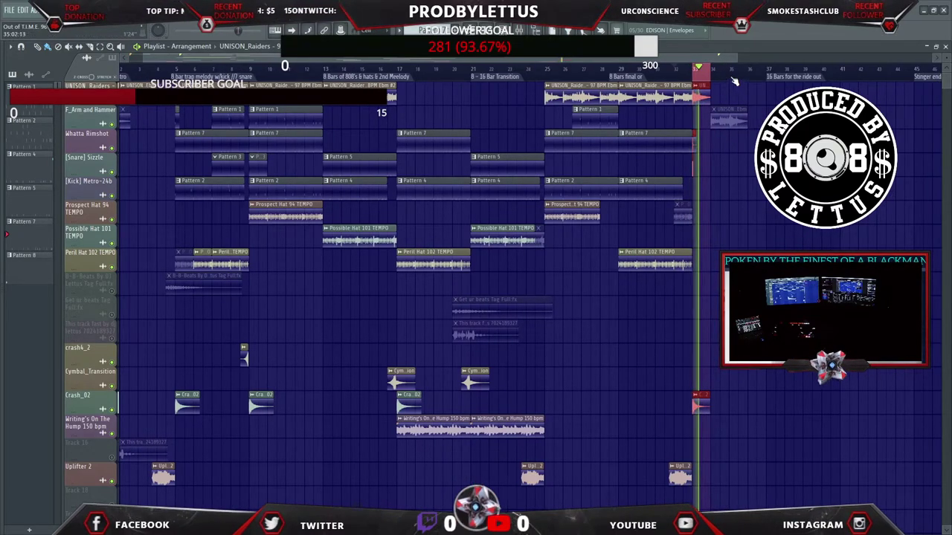
pyautogui.scroll(6, 699, 84)
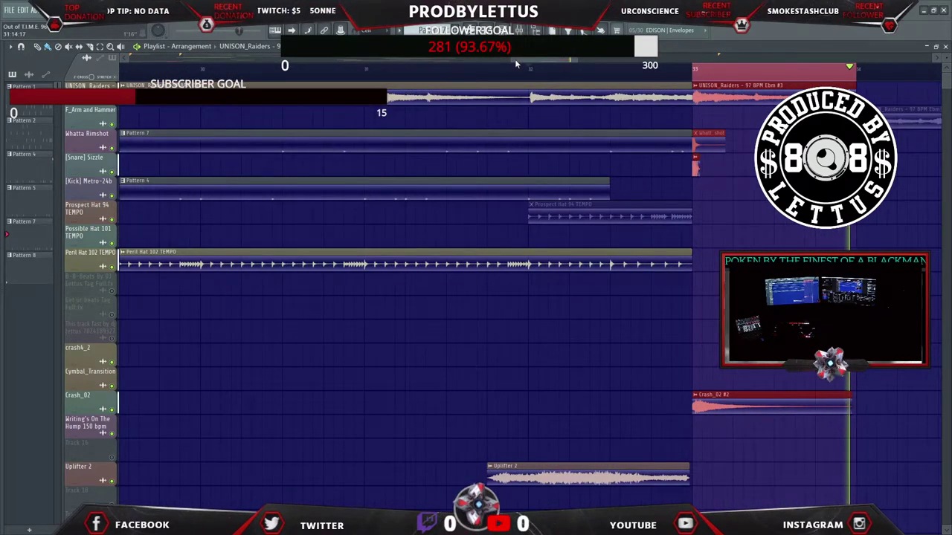
pyautogui.hscroll(3, 514, 59)
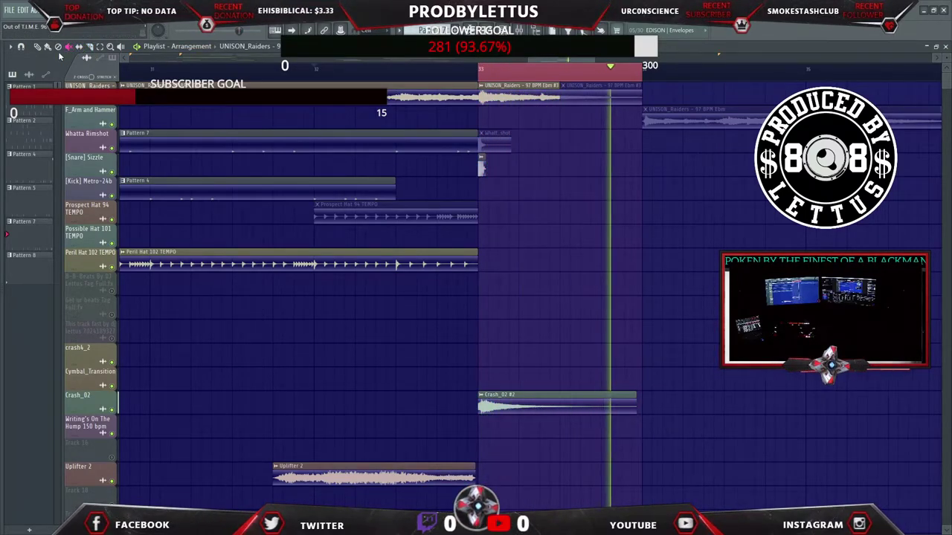
# Place the shortened UNISON_Raiders #3 clip at the start and middle of bar 34, and extend the timeline selection to bar 35.
pyautogui.click(516, 95)
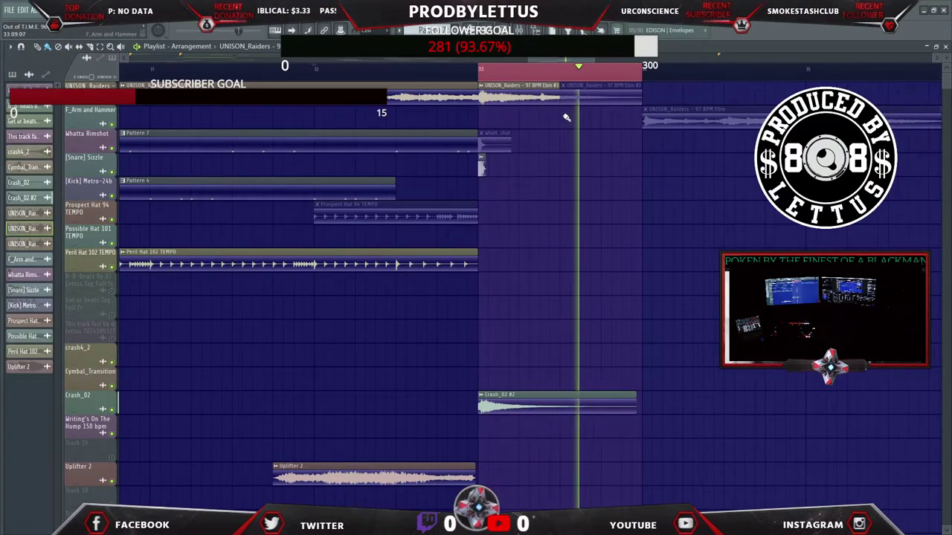
pyautogui.click(584, 97)
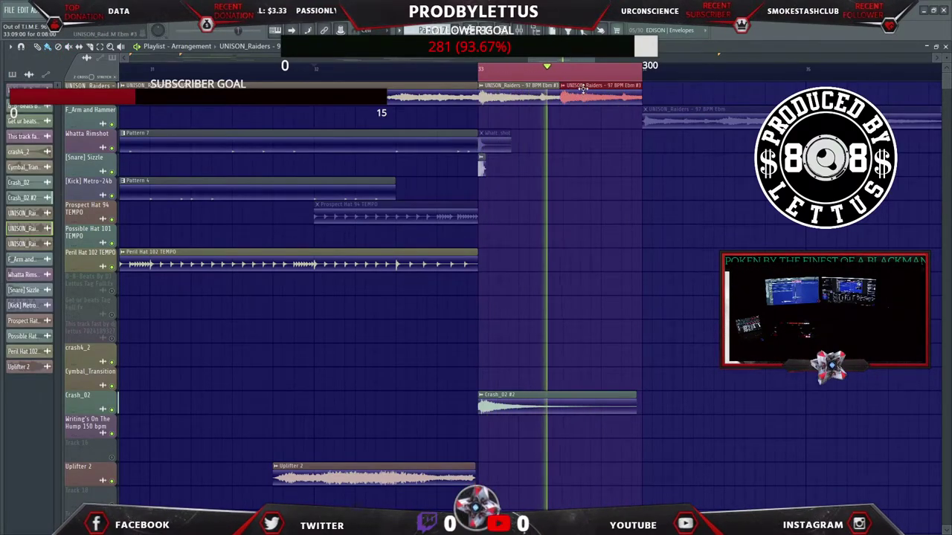
pyautogui.click(645, 85)
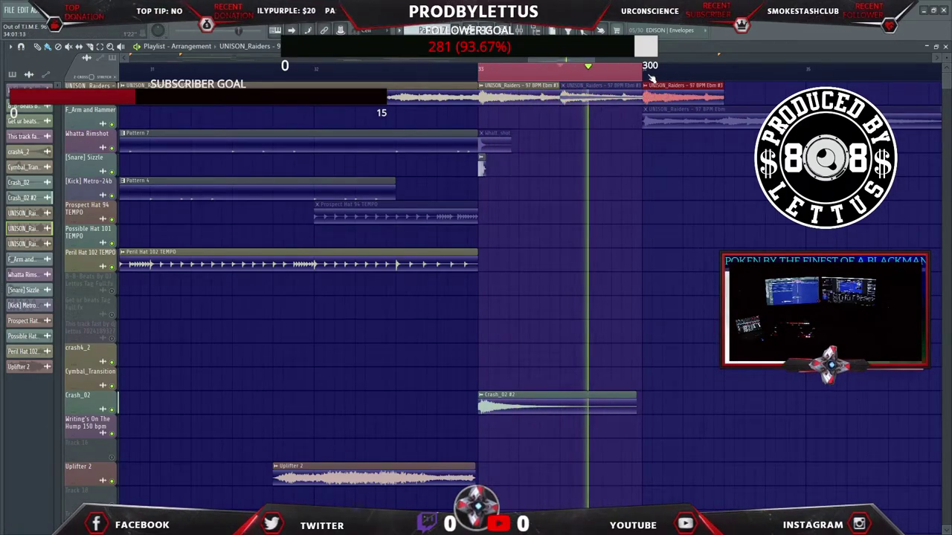
pyautogui.moveTo(642, 69); pyautogui.dragTo(722, 69)
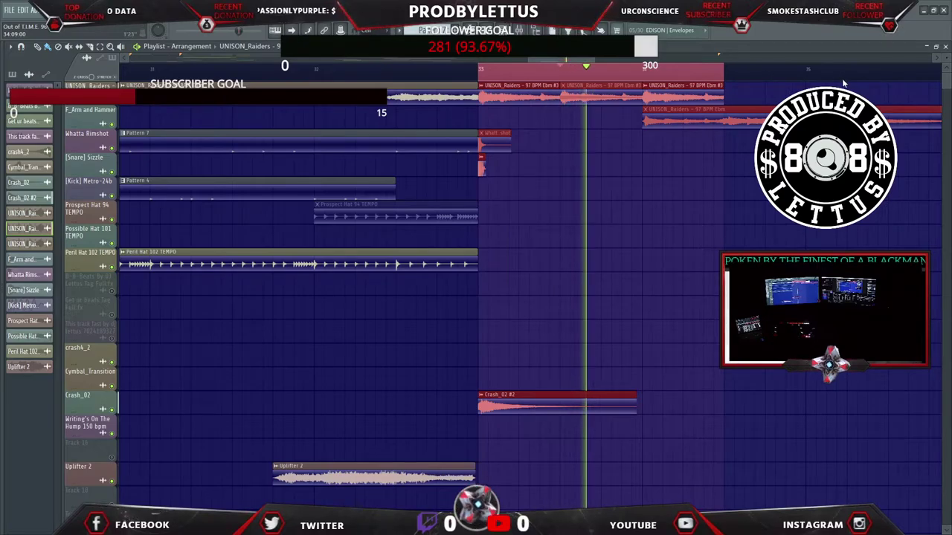
pyautogui.moveTo(728, 98); pyautogui.dragTo(800, 79)
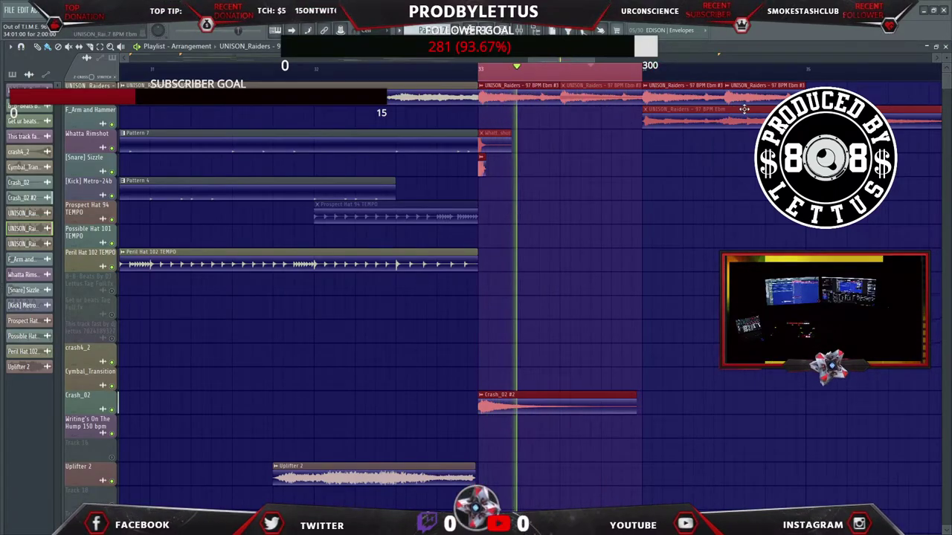
pyautogui.moveTo(646, 71); pyautogui.dragTo(806, 71)
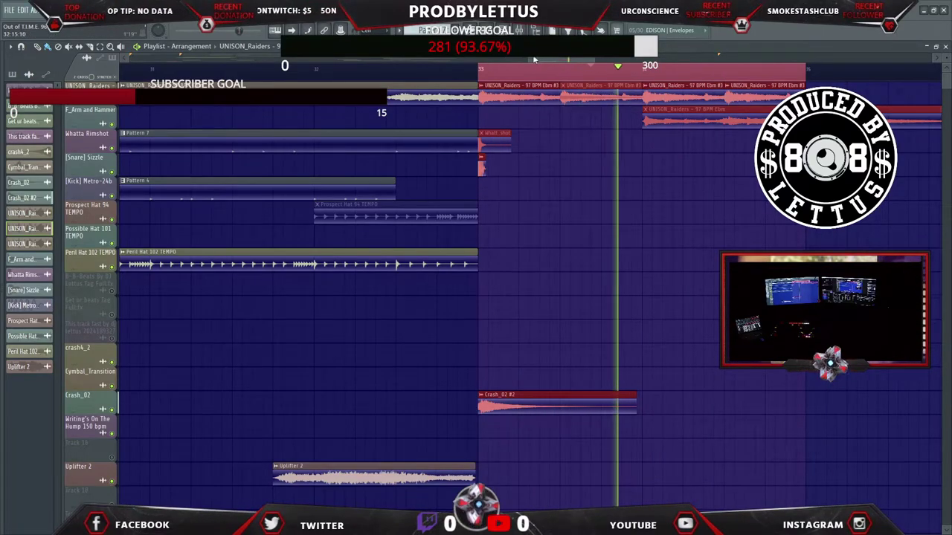
# Add Peril Hat 102, Pattern 7, Pattern 4 and Prospect Hat 94 clips on their own tracks in the section starting at bar 33.
pyautogui.scroll(-3, 368, 72)
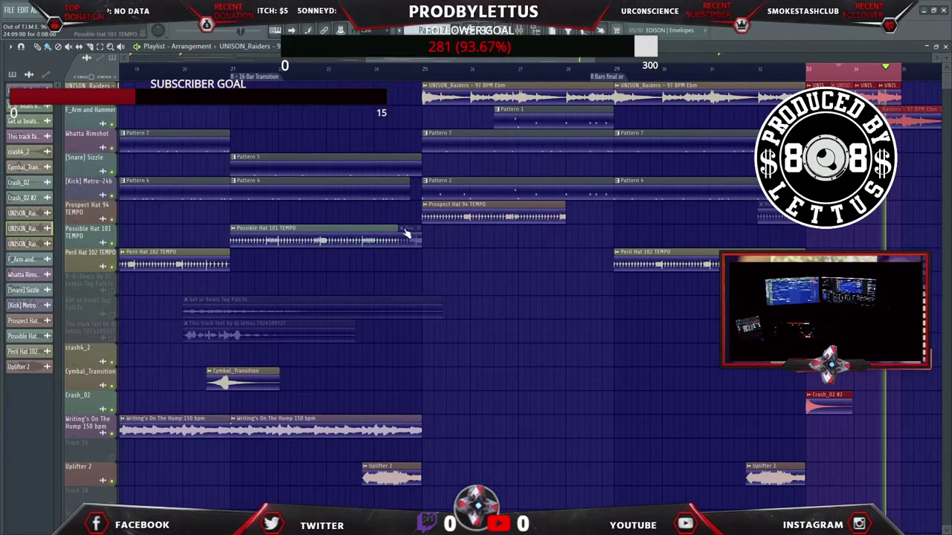
pyautogui.click(472, 217)
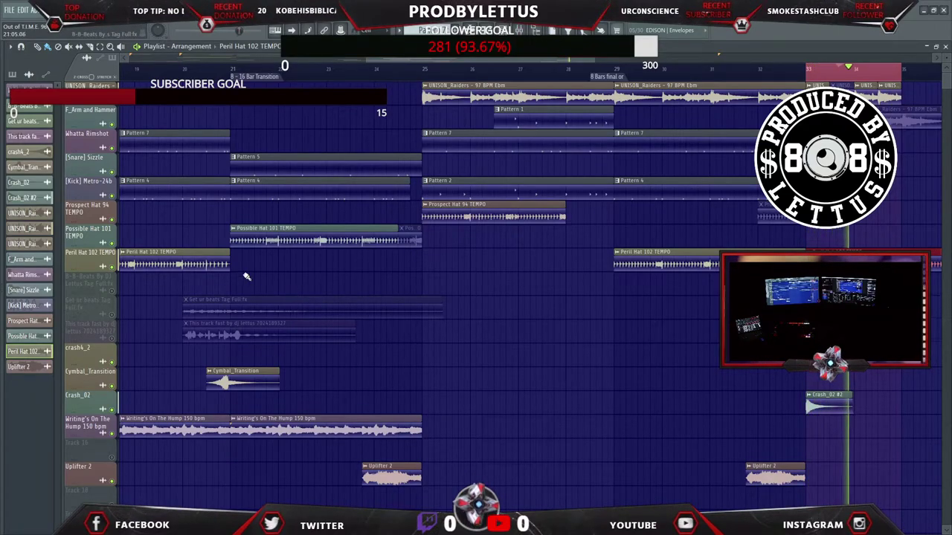
pyautogui.click(170, 133)
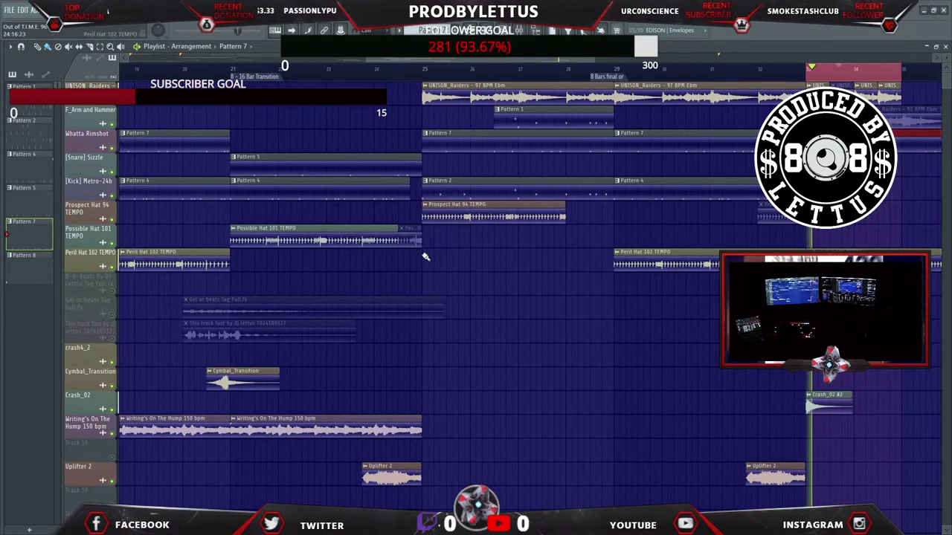
pyautogui.click(273, 193)
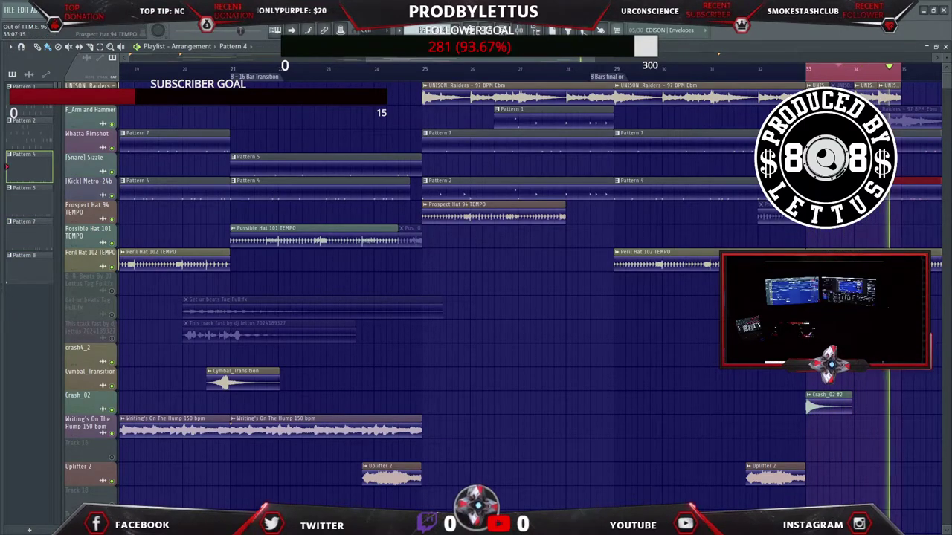
pyautogui.moveTo(795, 197); pyautogui.dragTo(759, 197)
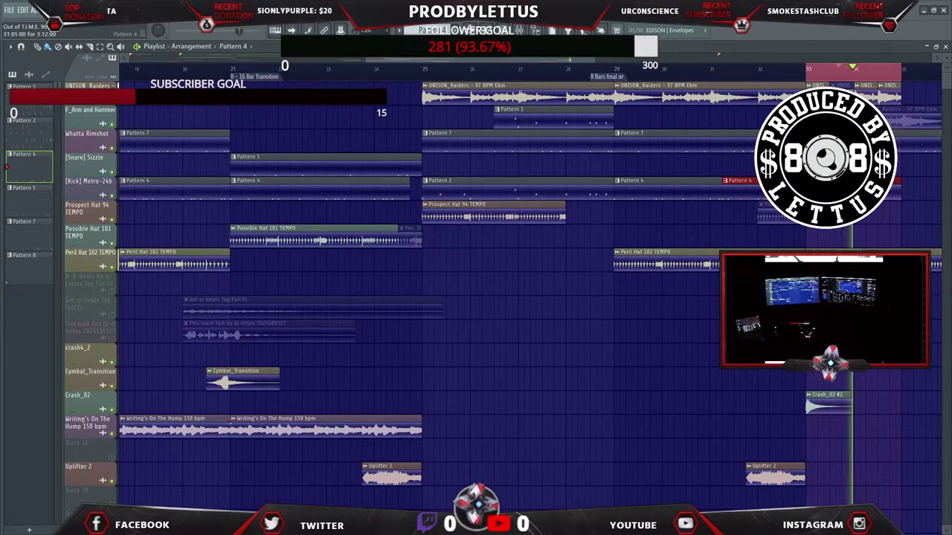
pyautogui.moveTo(758, 197); pyautogui.dragTo(928, 197)
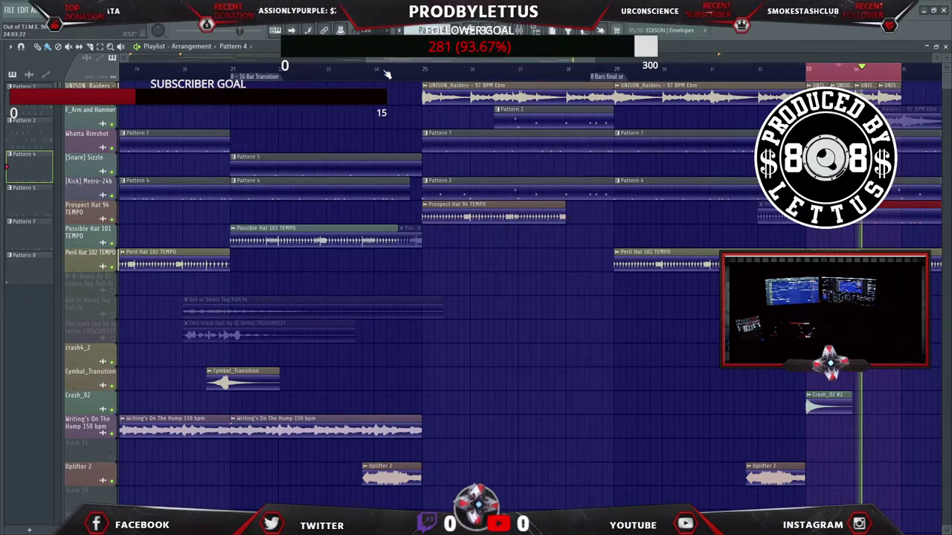
# Set the timeline selection to span bar 29 to bar 35 and play the section from bar 29.
pyautogui.scroll(-5, 277, 231)
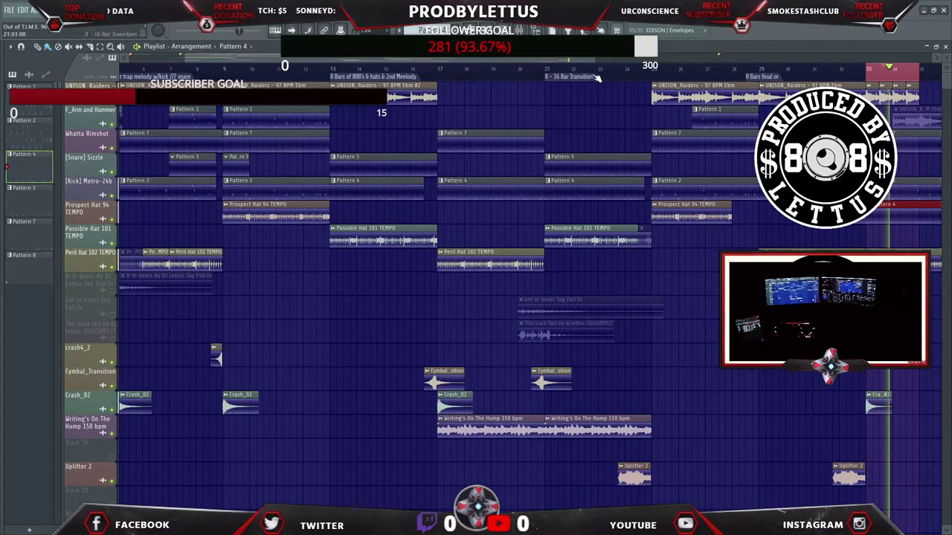
pyautogui.moveTo(593, 63); pyautogui.dragTo(679, 62)
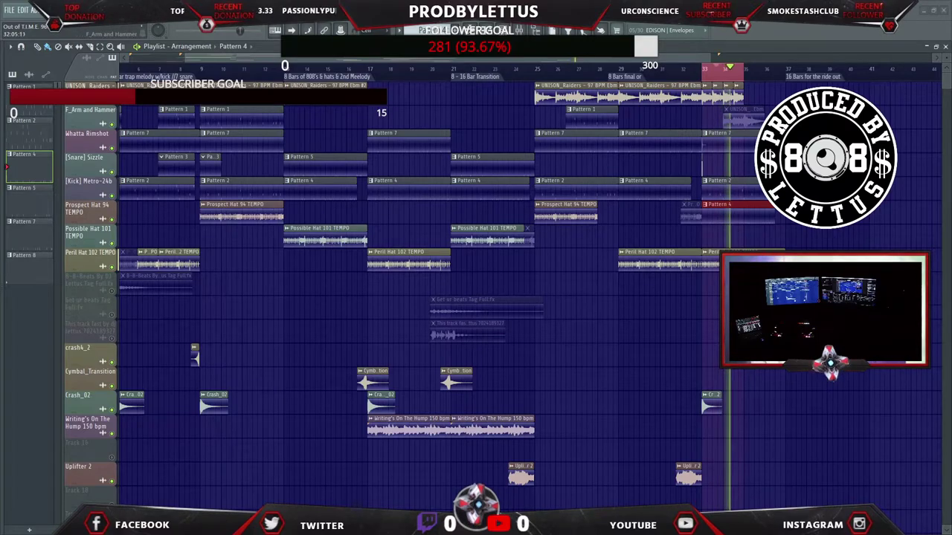
pyautogui.moveTo(744, 71); pyautogui.dragTo(617, 76)
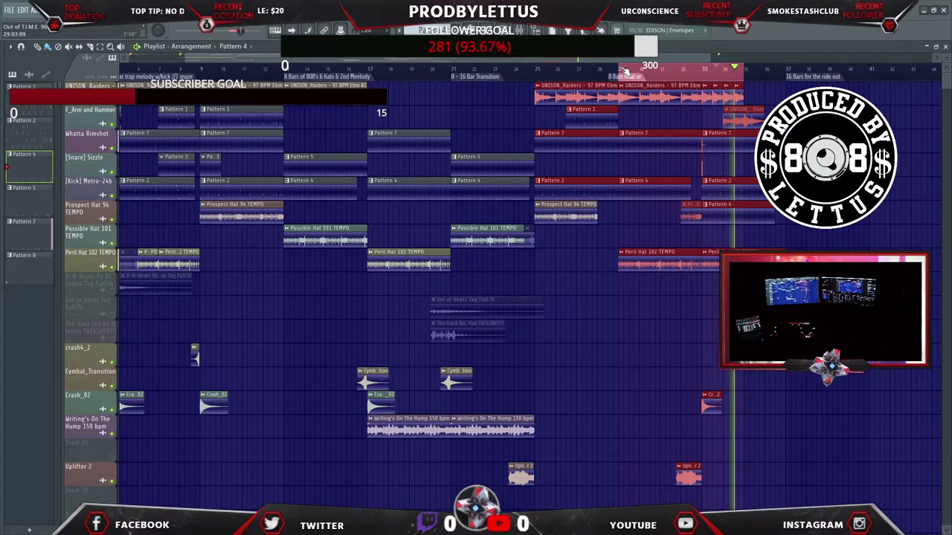
pyautogui.click(623, 71)
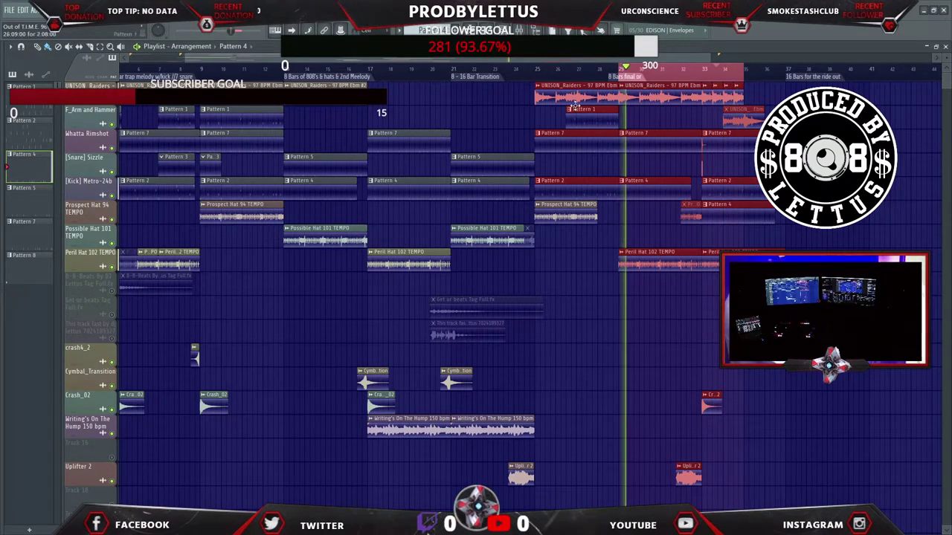
# Repeat the shortened UNISON_Raiders #3 clips from bar 35 up to bar 37 and extend the timeline selection to bar 37.
pyautogui.click(743, 95)
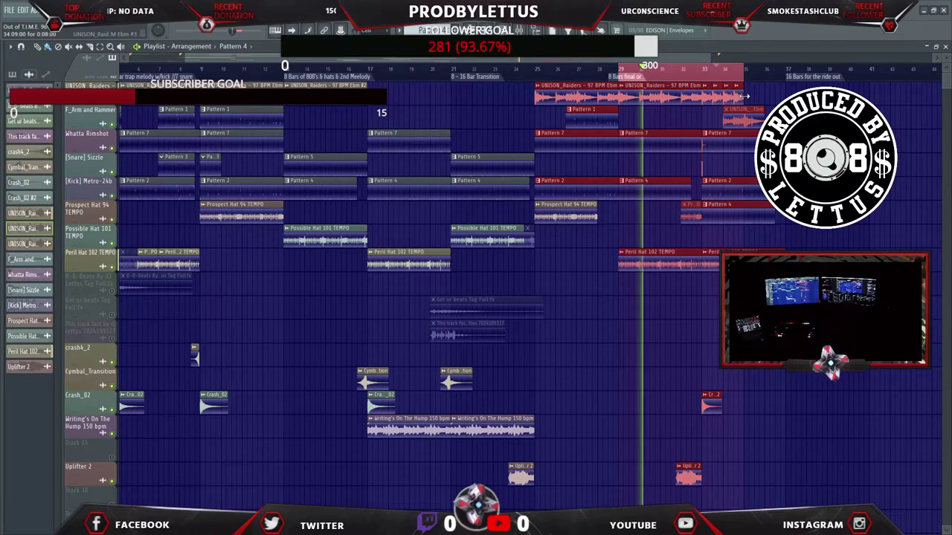
pyautogui.click(742, 97)
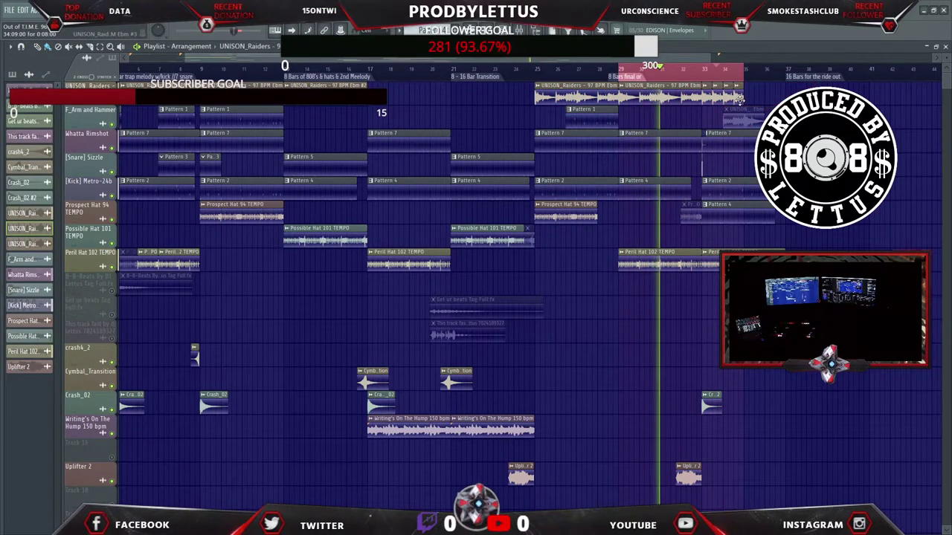
pyautogui.click(768, 99)
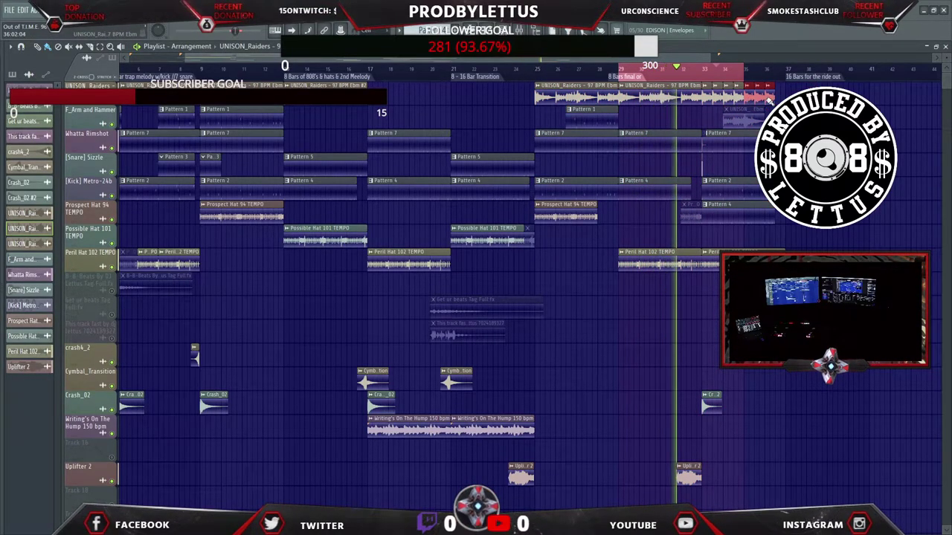
pyautogui.click(780, 73)
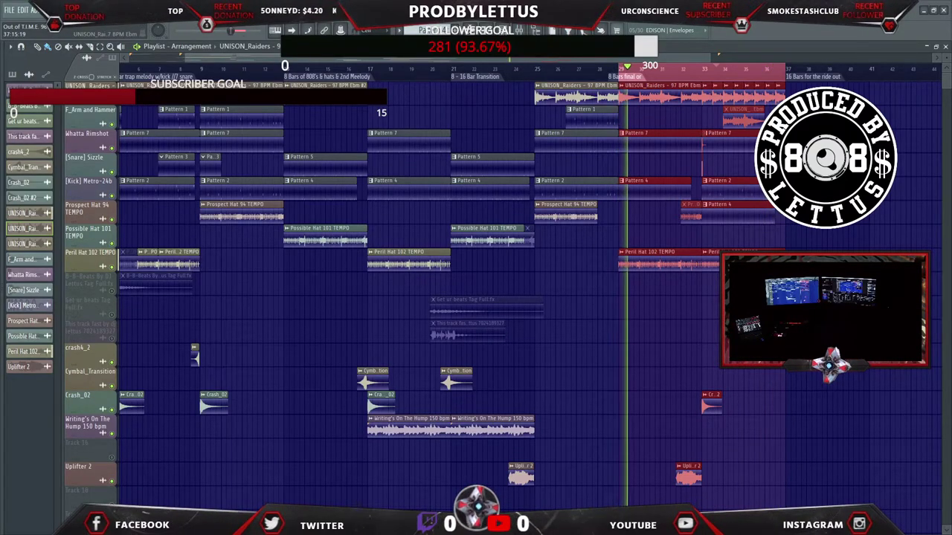
# Set the timeline selection to run from bar 1 to bar 34 and leave no clips selected.
pyautogui.moveTo(534, 75); pyautogui.dragTo(195, 59)
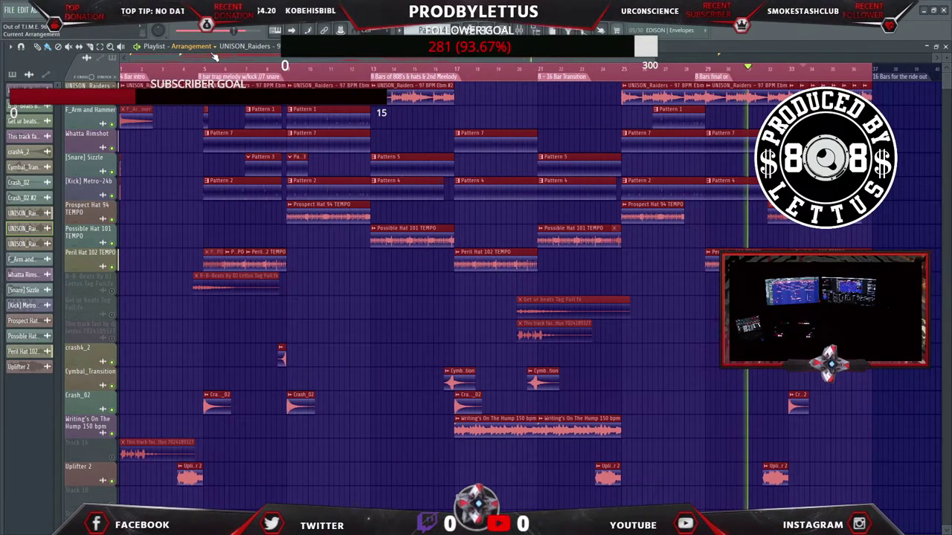
pyautogui.click(176, 60)
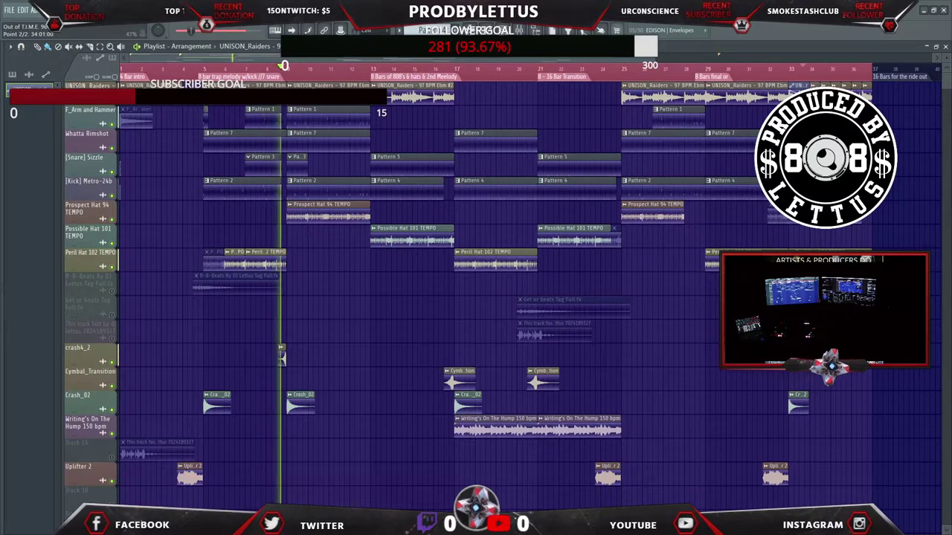
pyautogui.click(788, 69)
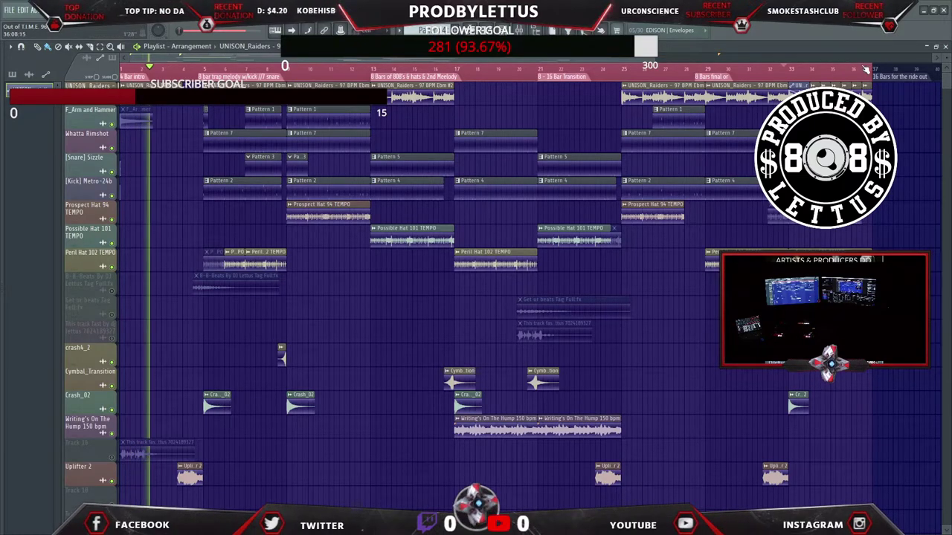
pyautogui.hotkey('ctrl', 'a')
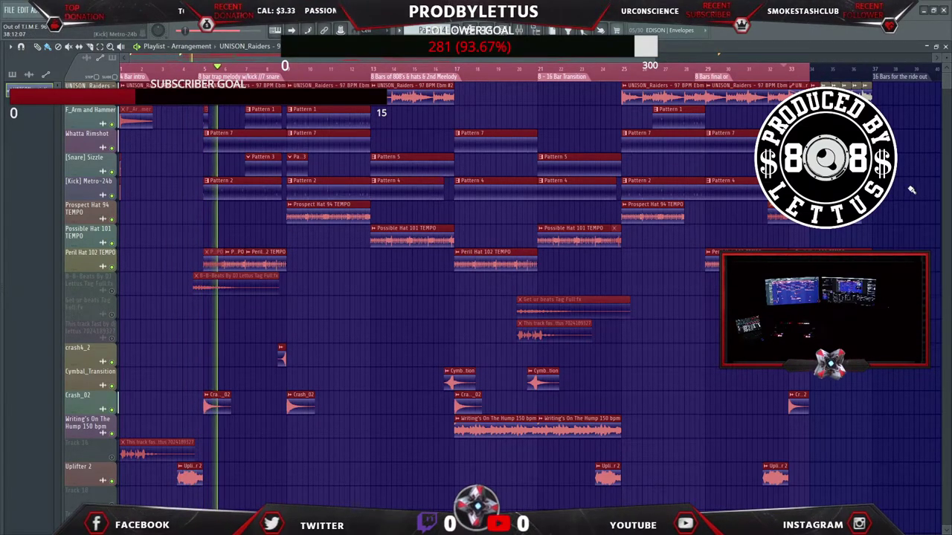
pyautogui.hotkey('ctrl', 'd')
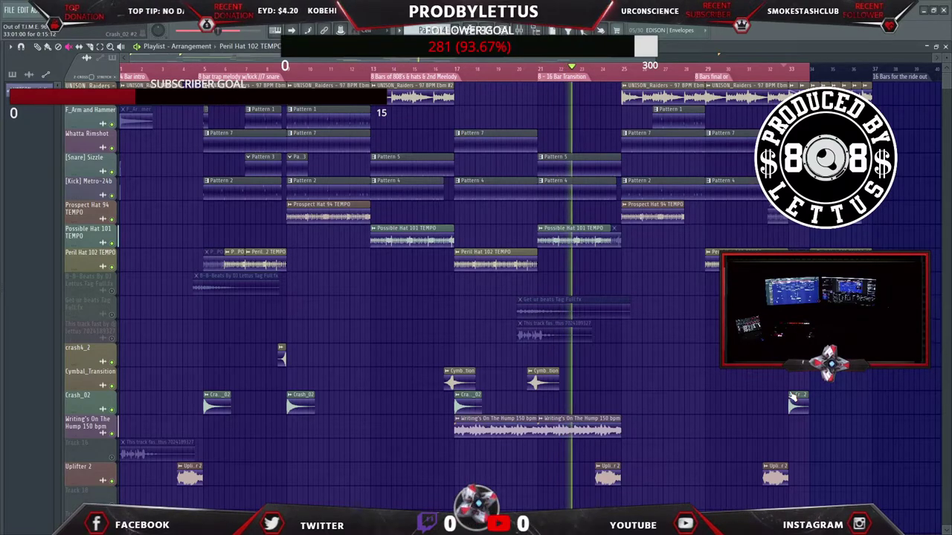
# Lower the [Snare] Sizzle and Peril Hat 102 mixer levels slightly and set the snare EQ's low-shelf band to -3.0 dB at 82 Hz.
pyautogui.press('F9')
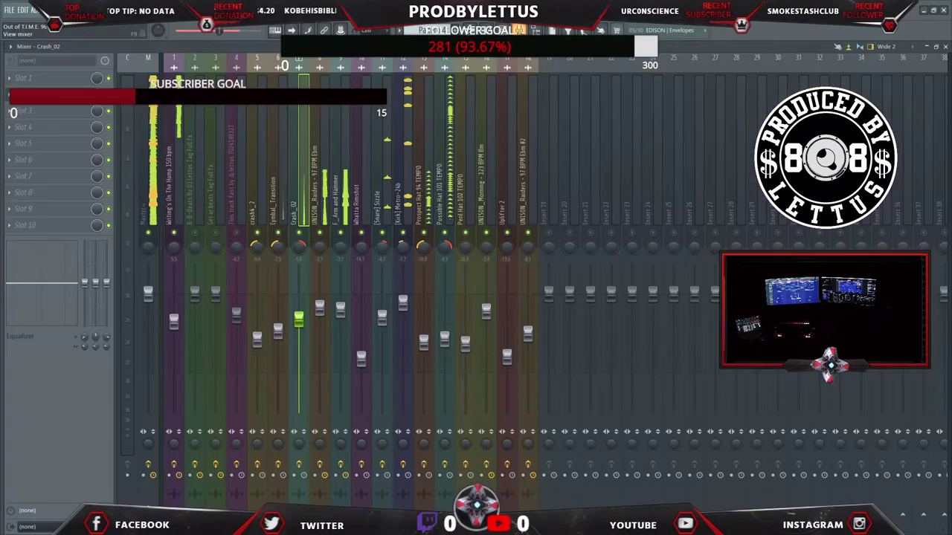
pyautogui.click(381, 317)
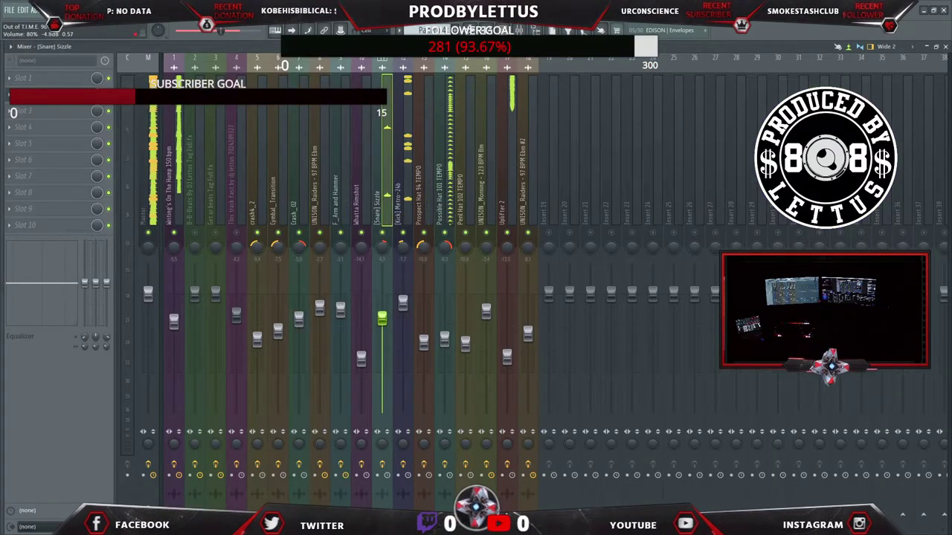
pyautogui.click(61, 106)
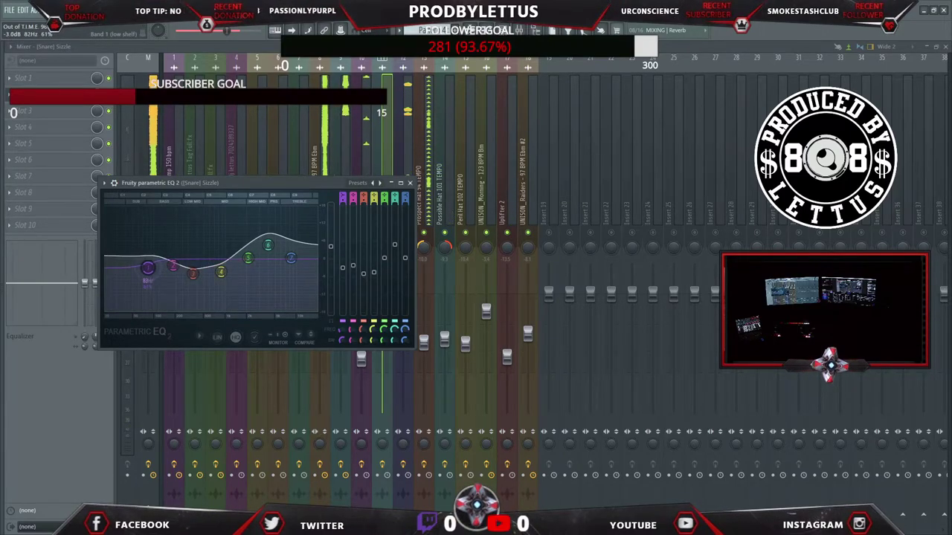
pyautogui.click(410, 182)
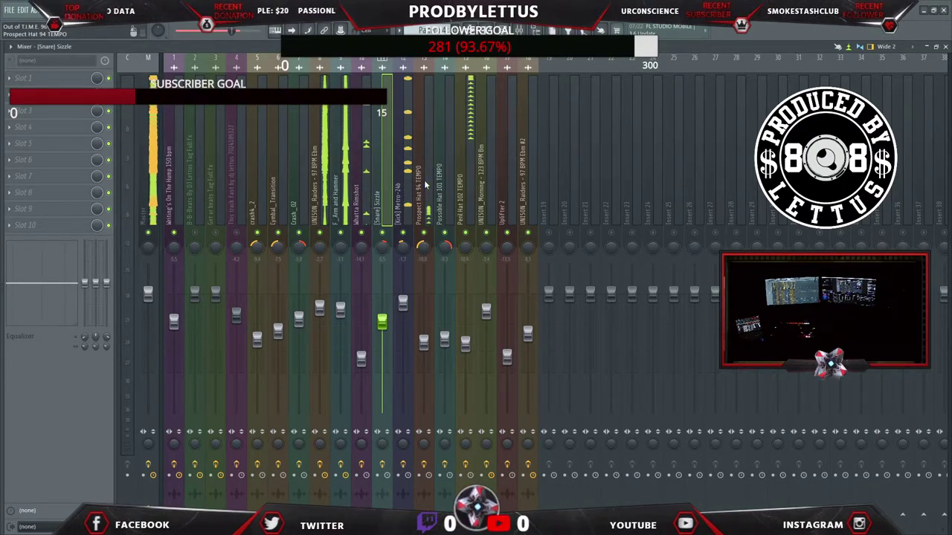
pyautogui.moveTo(464, 342); pyautogui.dragTo(465, 347)
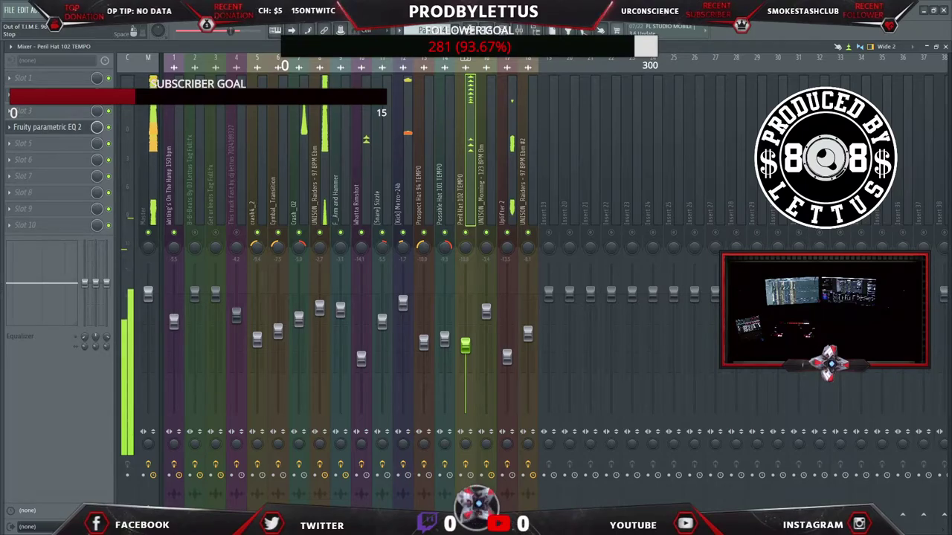
# Return to the playlist and play the arrangement from the start to check the mix.
pyautogui.press('F5')
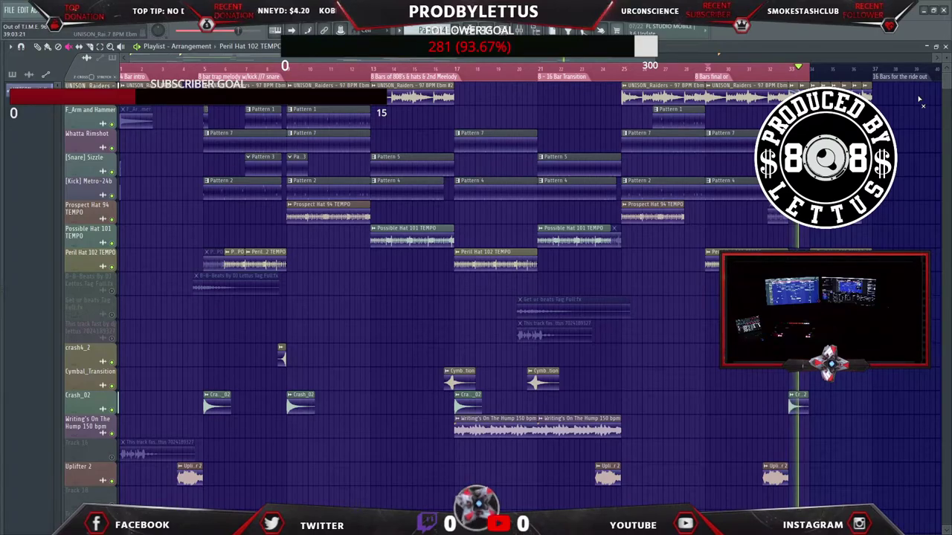
pyautogui.press('space')
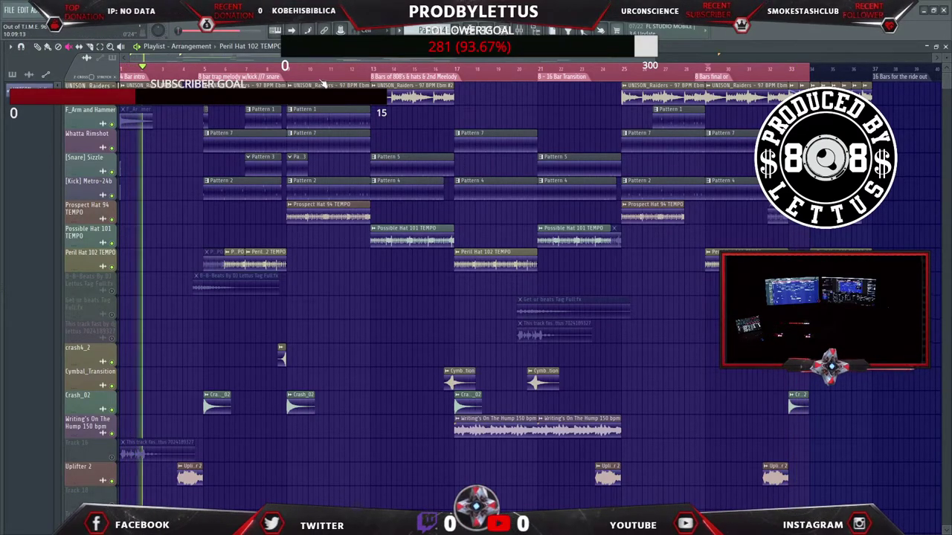
pyautogui.click(707, 66)
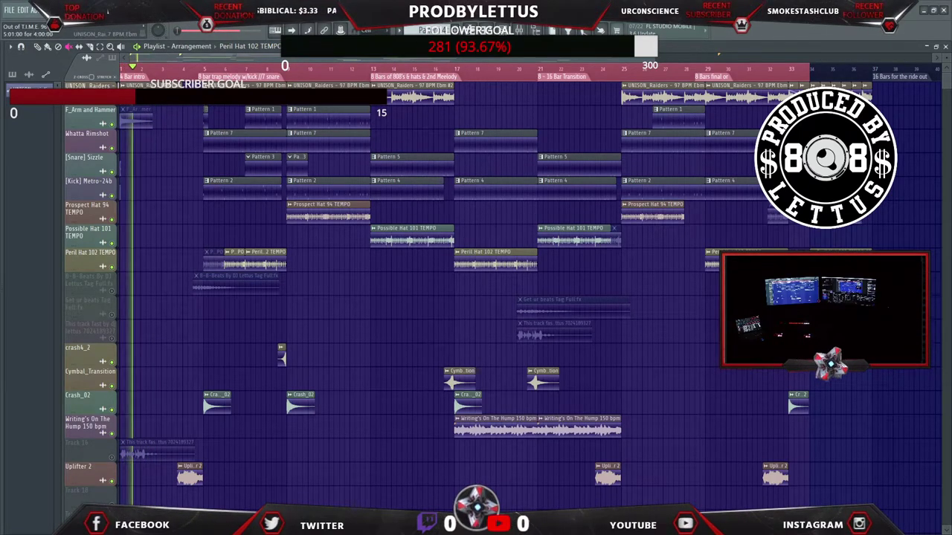
pyautogui.click(787, 75)
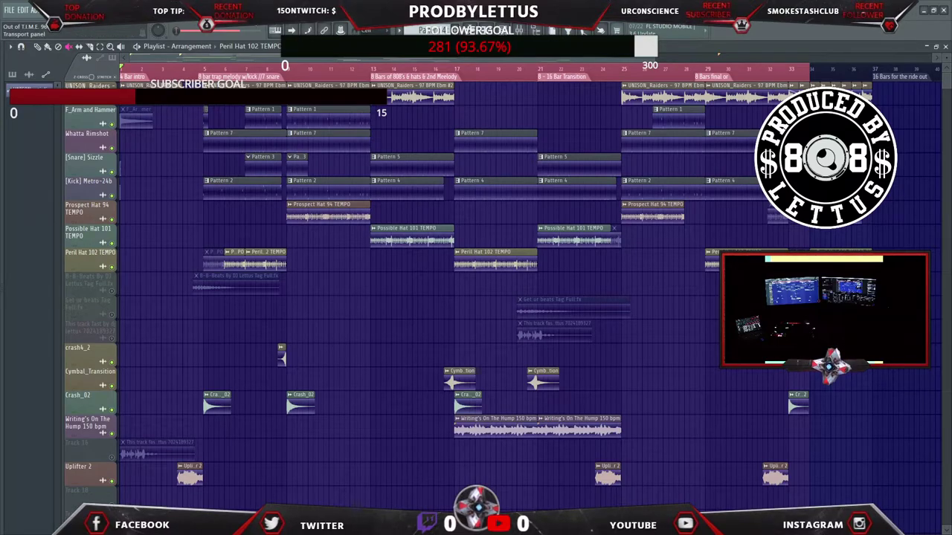
pyautogui.press('space')
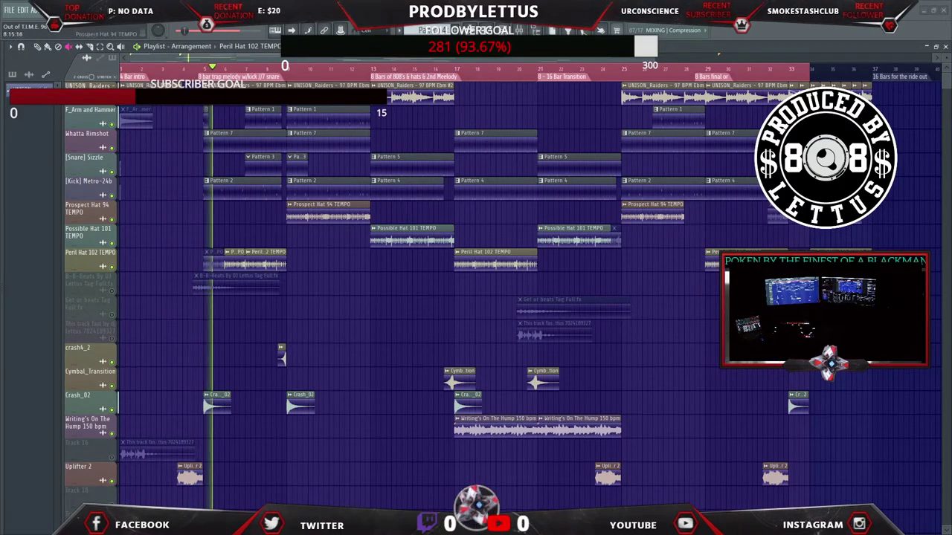
# In the The Bluez 146 project, swap the hat loops so Stab Hat 140 starts at bar 5 and Shot Hat 109 at bar 9.
pyautogui.press('space')
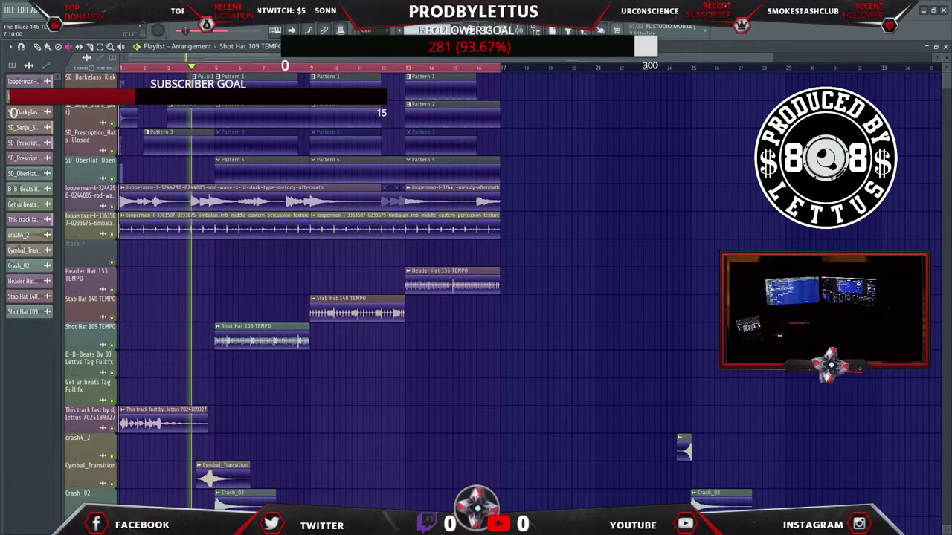
pyautogui.scroll(2, 398, 97)
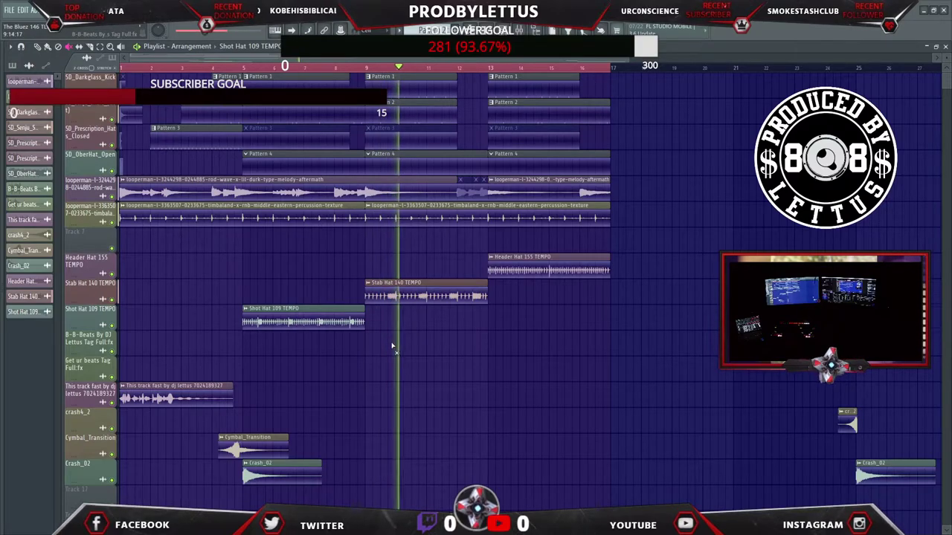
pyautogui.moveTo(406, 294); pyautogui.dragTo(410, 328)
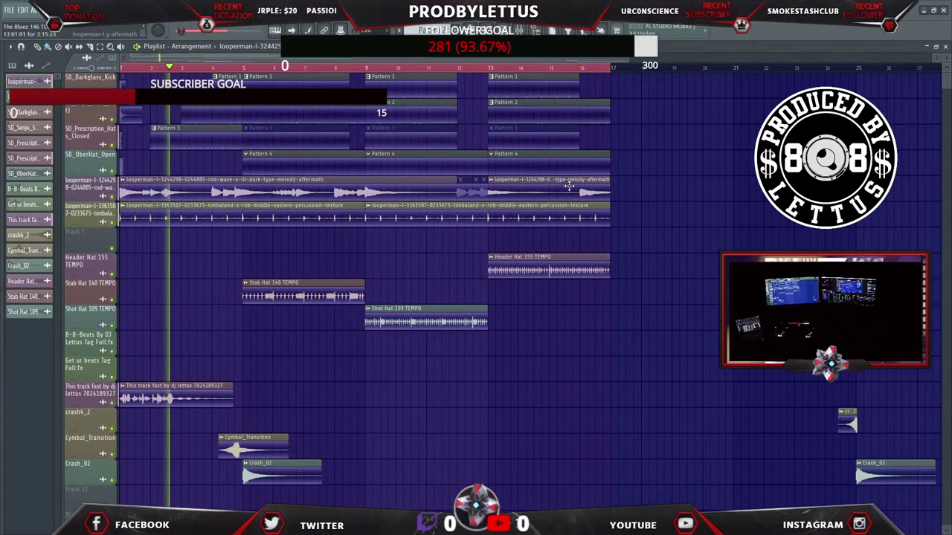
# Add another looperman melody clip at bar 17, extend the timeline selection to bar 28 and play the arrangement.
pyautogui.click(614, 191)
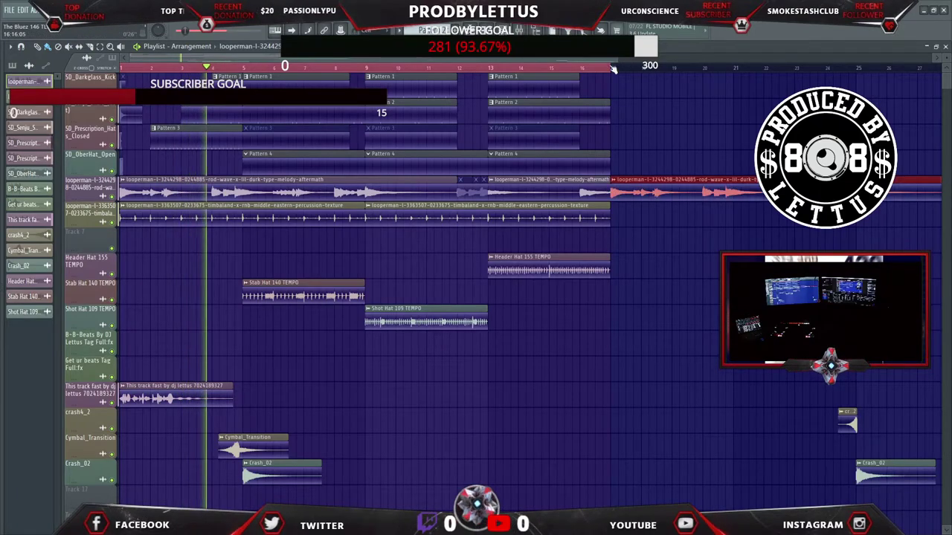
pyautogui.scroll(-4, 614, 191)
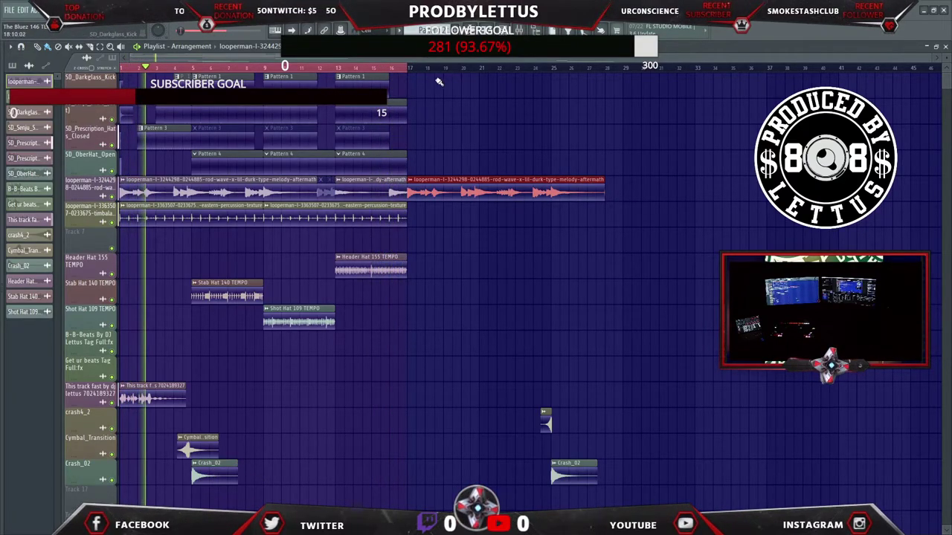
pyautogui.moveTo(407, 68); pyautogui.dragTo(614, 69)
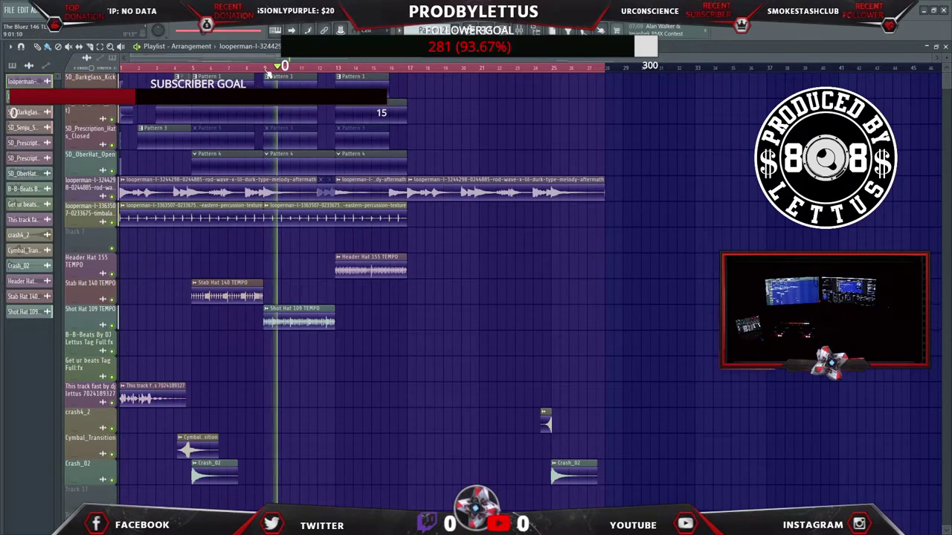
pyautogui.press('space')
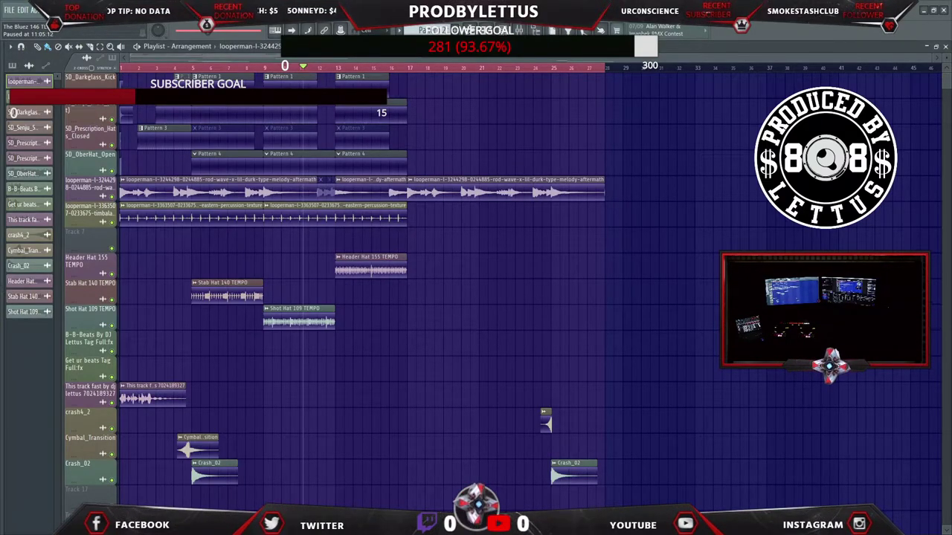
pyautogui.press('space')
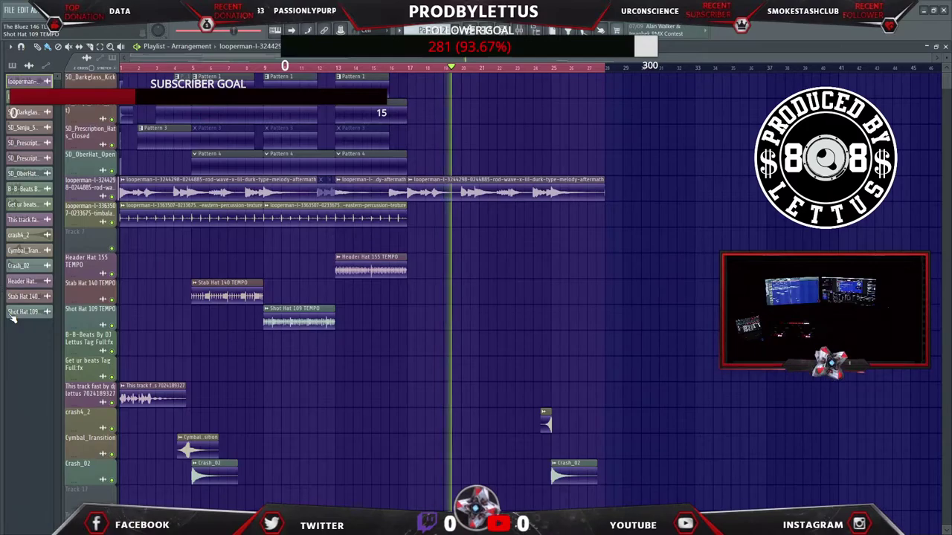
# Browse the Danger Drum Kit's drum loops and audition Destitution Drum Loop 149 and Dilemma Drum Loop 144.
pyautogui.hotkey('alt', 'F8')
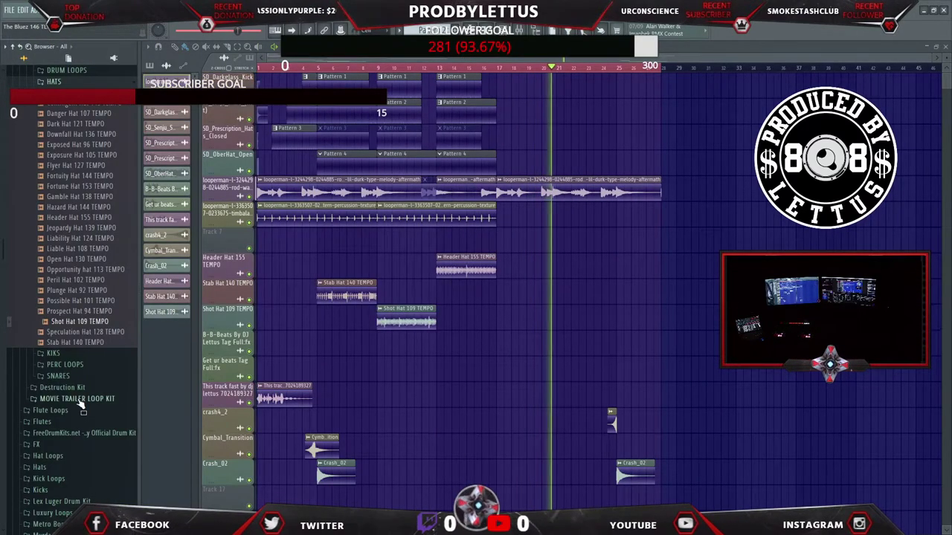
pyautogui.scroll(4, 75, 312)
pyautogui.click(55, 208)
pyautogui.click(66, 194)
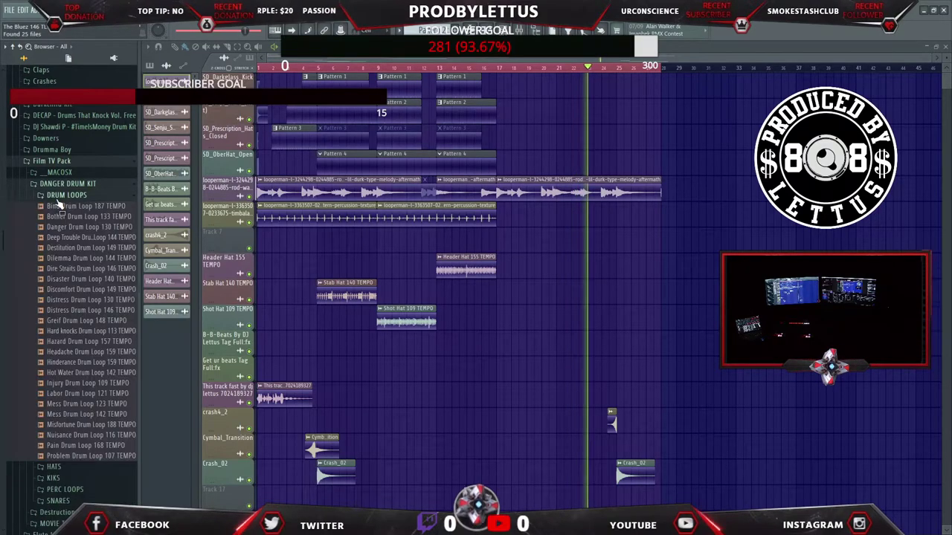
pyautogui.click(67, 249)
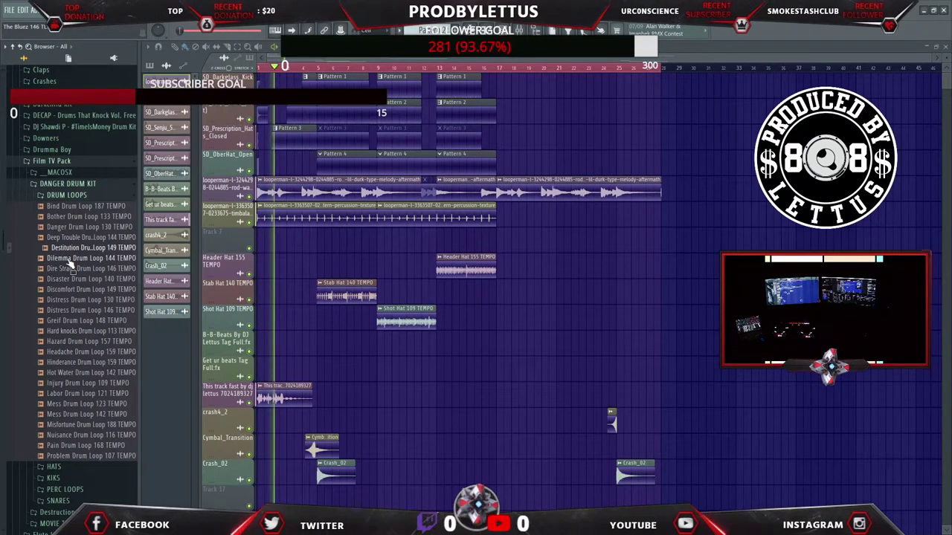
pyautogui.click(69, 257)
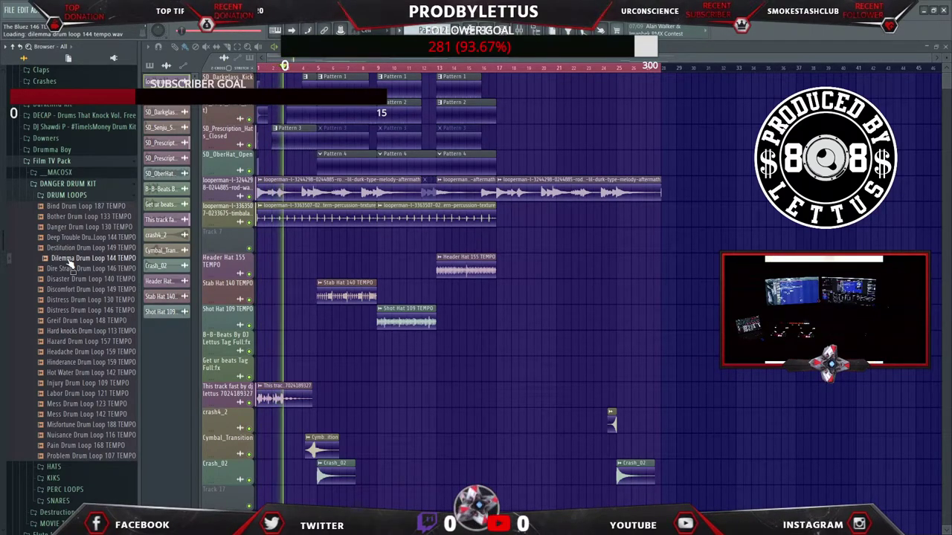
# Close the Film TV Pack folders, audition the Bubble Down sample from the Downers folder and pause playback.
pyautogui.click(64, 195)
pyautogui.click(64, 184)
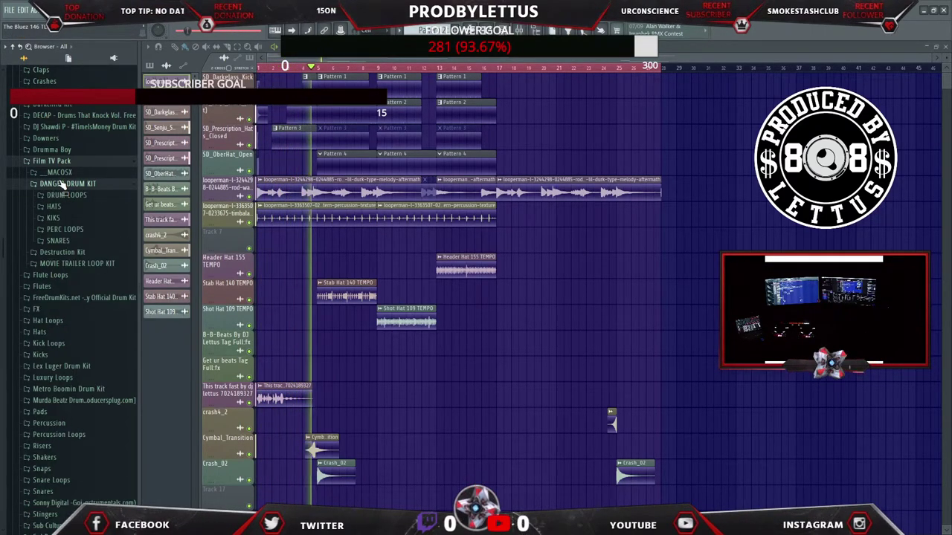
pyautogui.click(58, 162)
pyautogui.scroll(4, 34, 335)
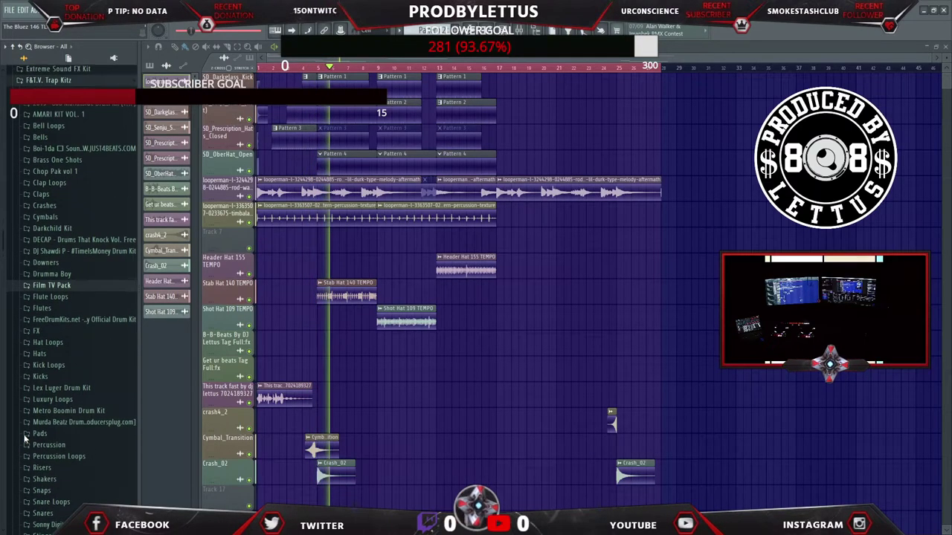
pyautogui.click(44, 263)
pyautogui.click(48, 275)
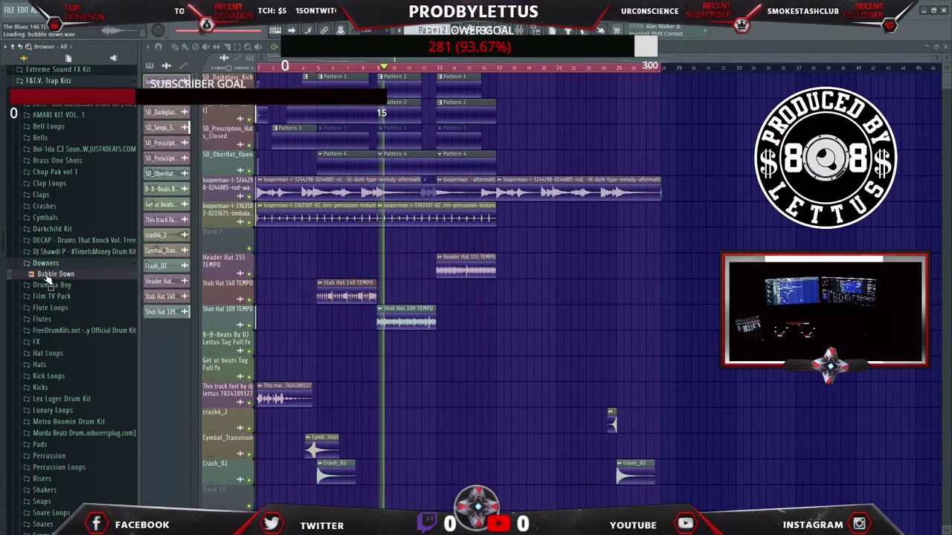
pyautogui.hotkey('alt', 'F8')
pyautogui.press('space')
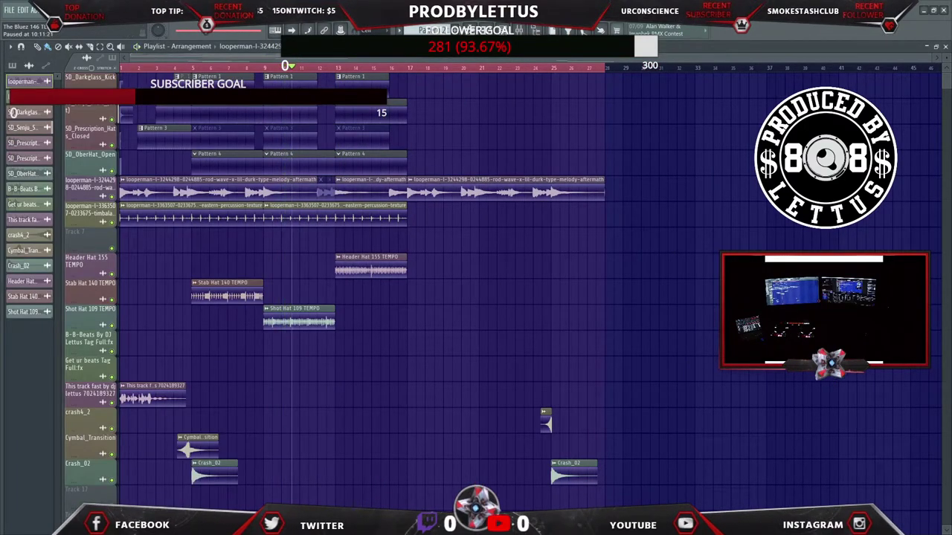
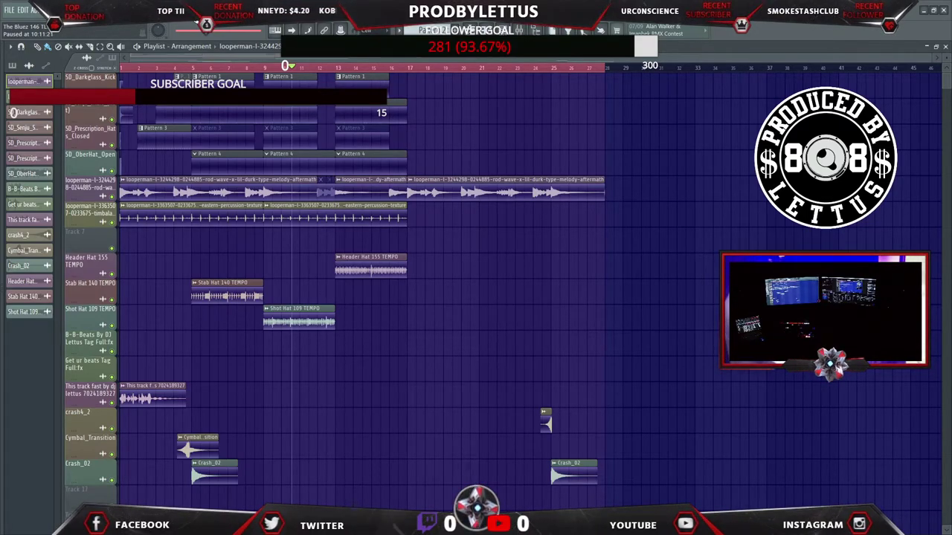
# Resume playback and add the Bubble Down sample at bar 3 on the empty track below Crash_02.
pyautogui.press('space')
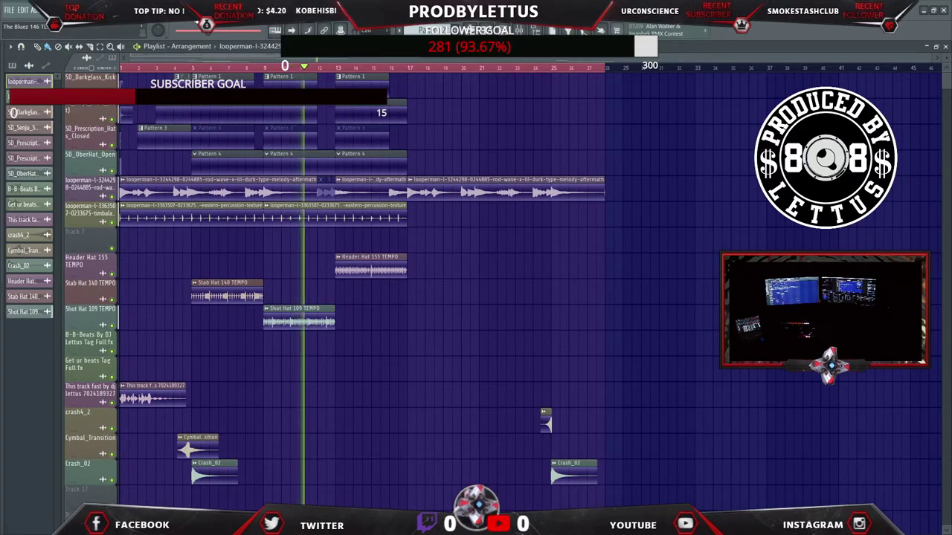
pyautogui.hotkey('alt', 'F8')
pyautogui.hotkey('alt', 'F8')
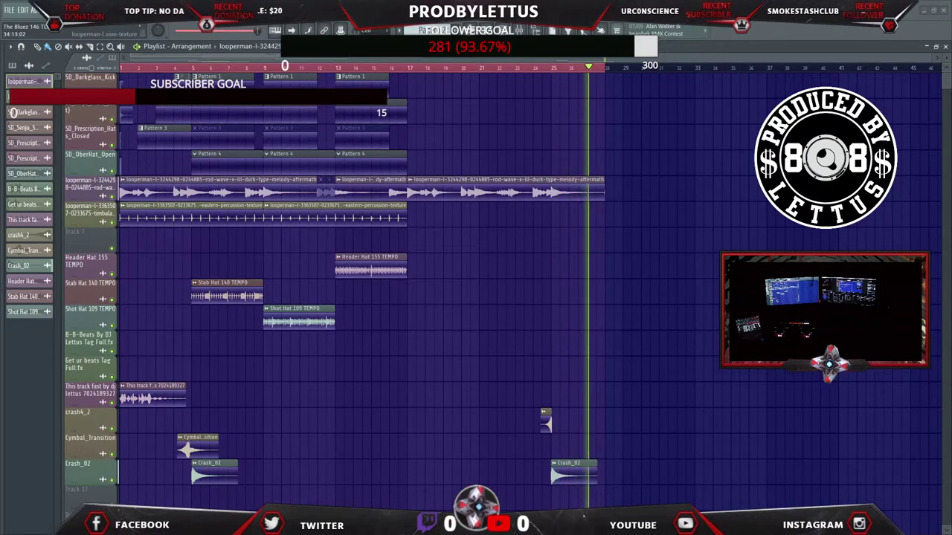
pyautogui.hotkey('alt', 'F8')
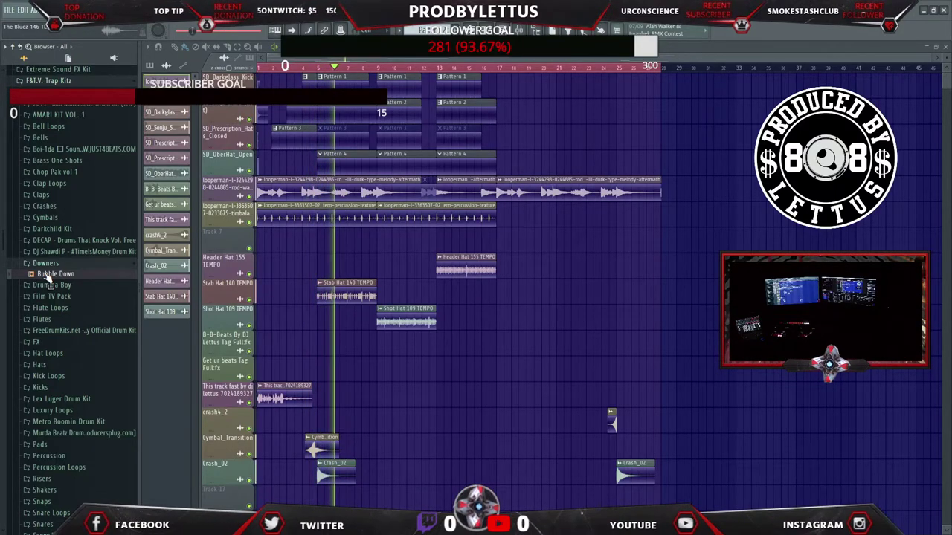
pyautogui.moveTo(55, 273); pyautogui.dragTo(171, 499)
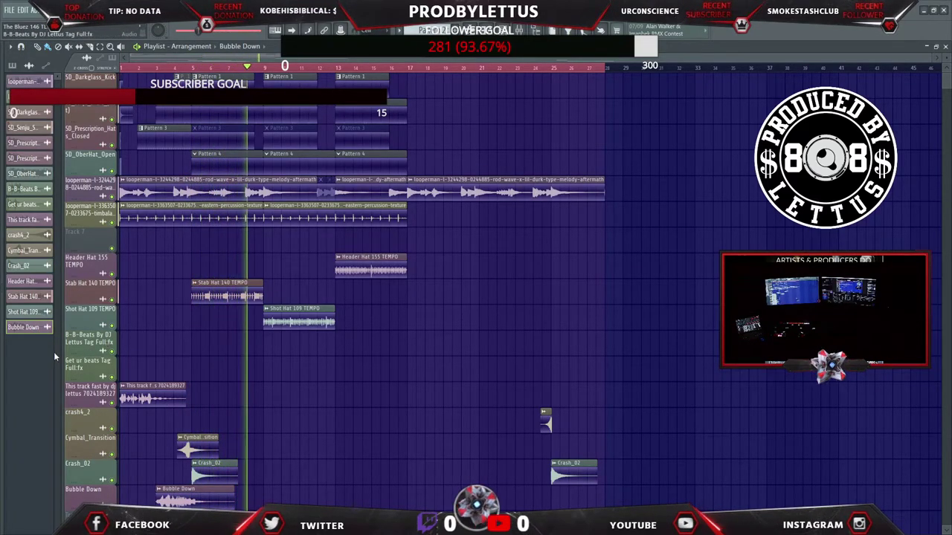
# Browse the DECAP drum kit's Kicks folder and audition Nuckin Futs Kick and Triage Kick.
pyautogui.moveTo(6, 385)
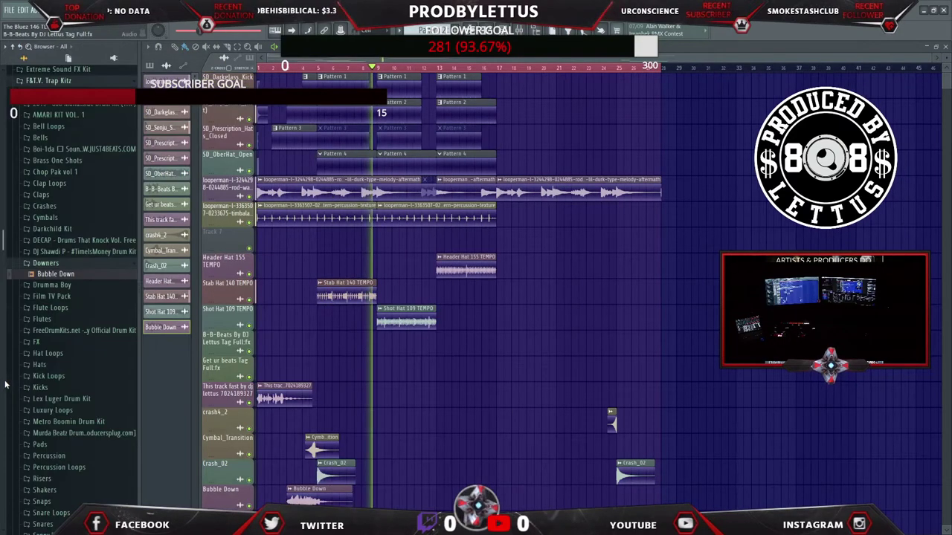
pyautogui.click(44, 264)
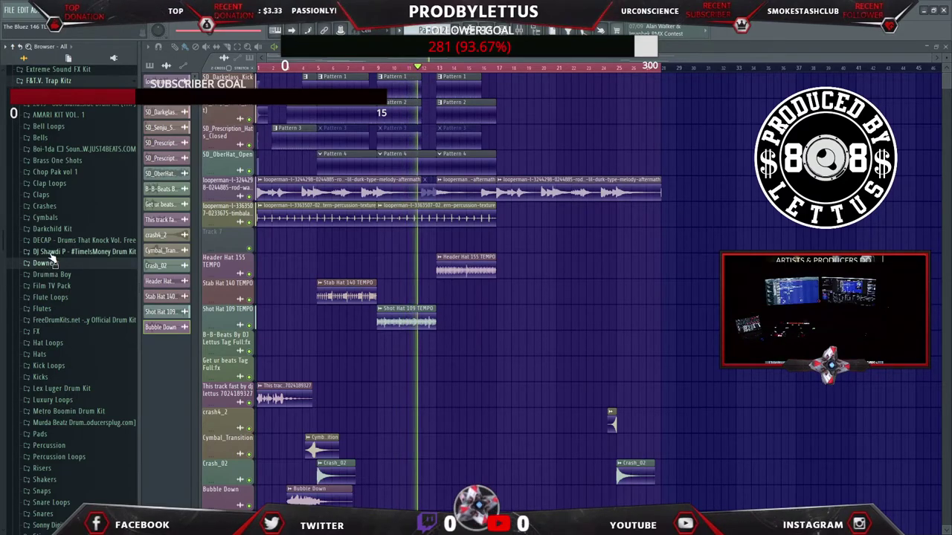
pyautogui.click(52, 253)
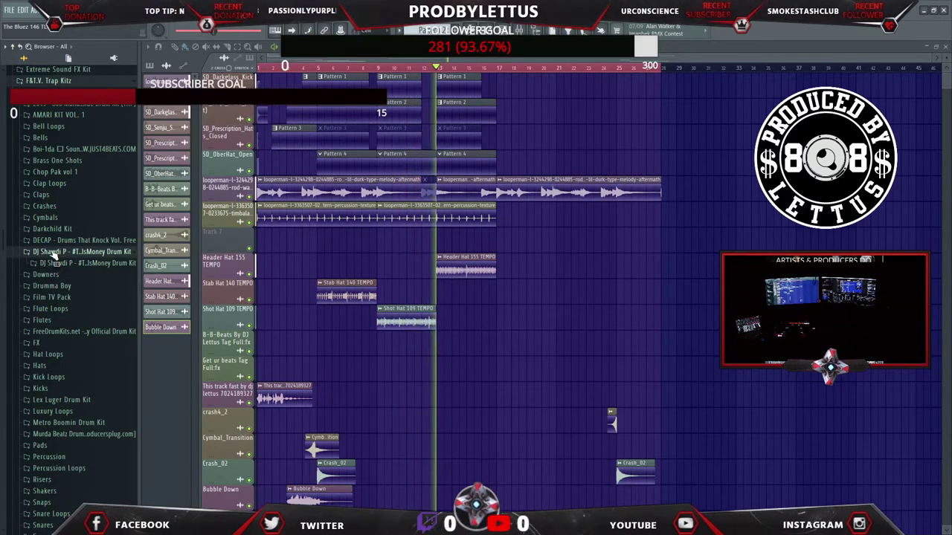
pyautogui.click(52, 240)
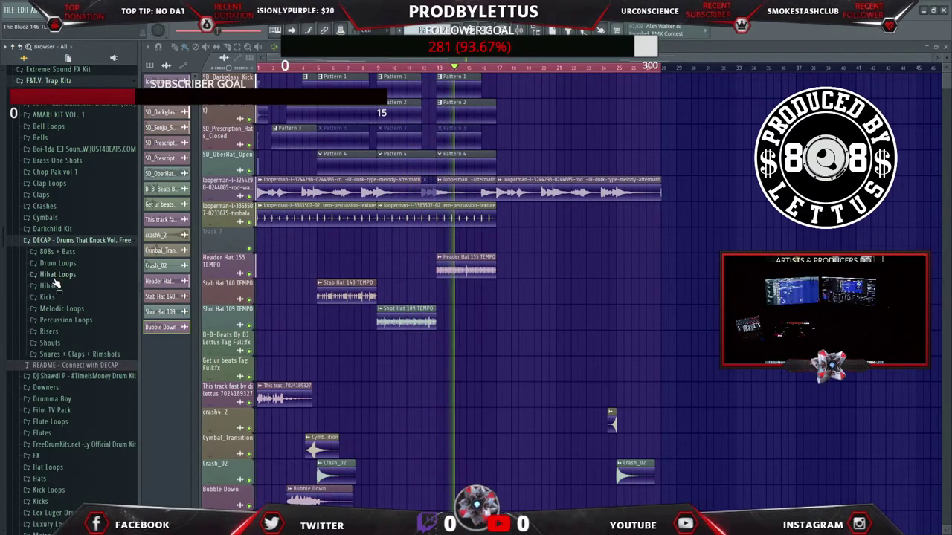
pyautogui.click(47, 298)
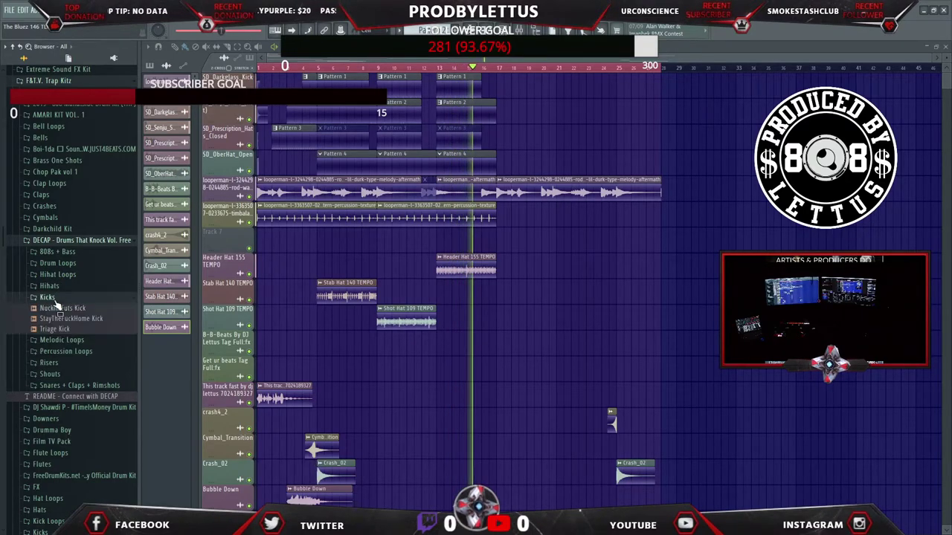
pyautogui.click(66, 310)
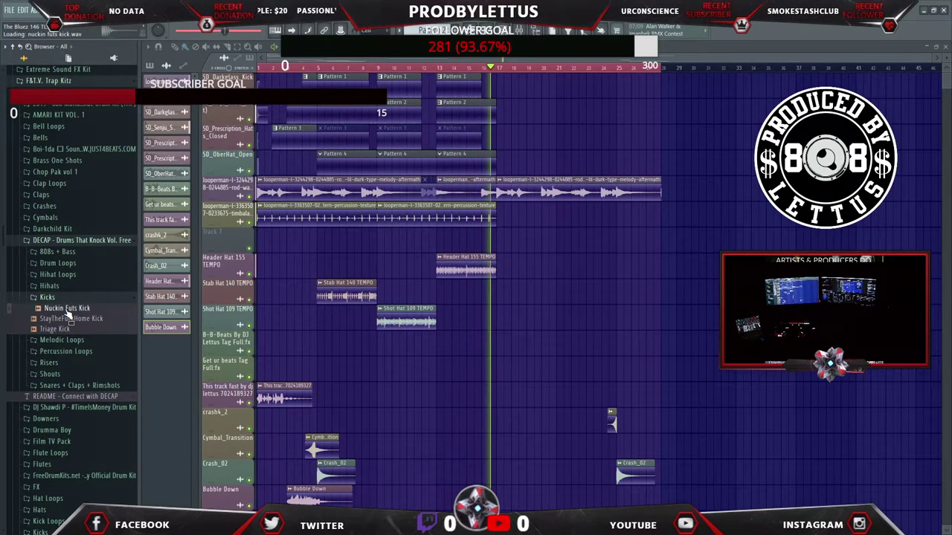
pyautogui.click(59, 328)
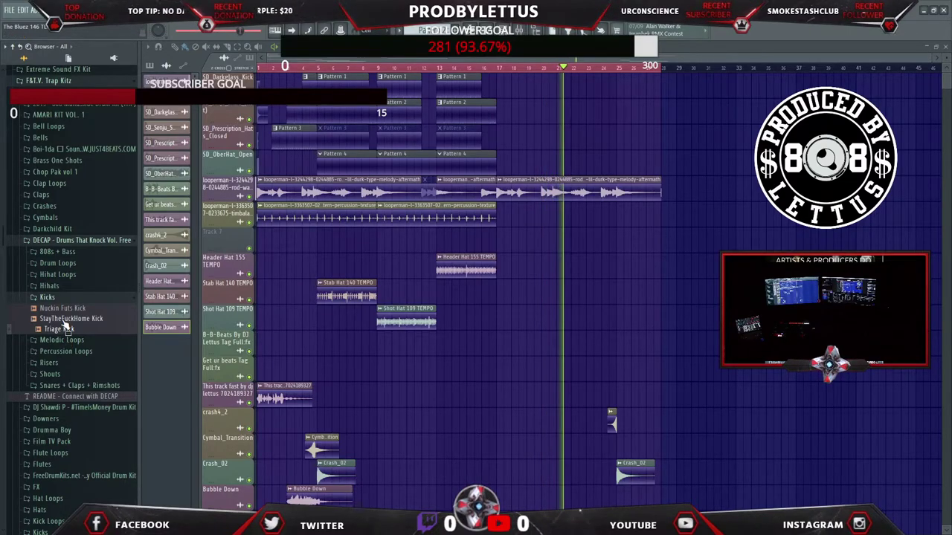
pyautogui.click(67, 309)
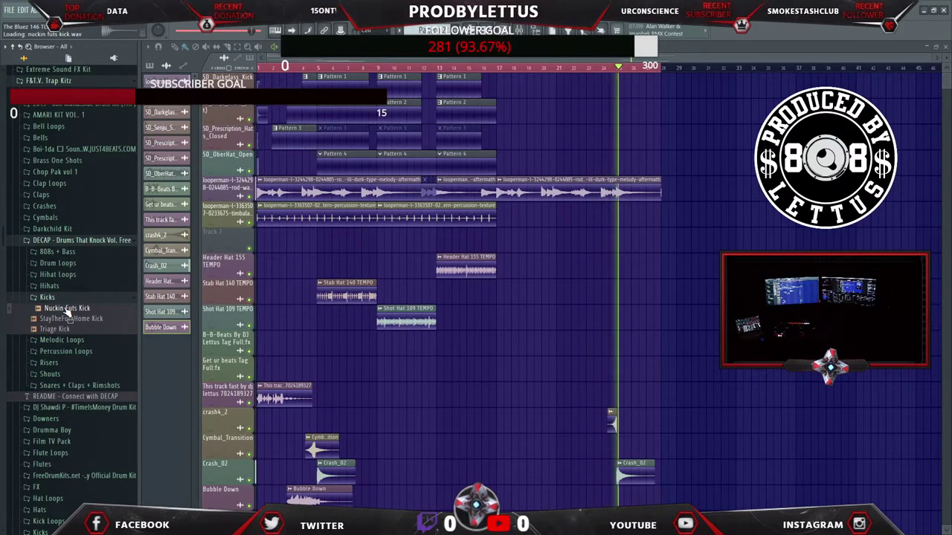
# Add Nuckin Futs Kick at bar 1 of empty track 7 and place new Pattern 5 clips at bars 17, 21 and 25.
pyautogui.moveTo(66, 310); pyautogui.dragTo(120, 238)
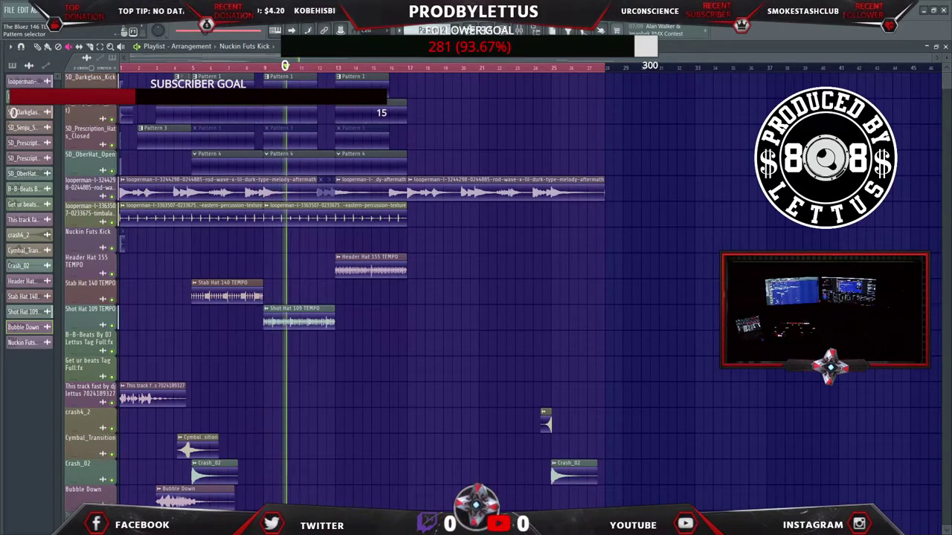
pyautogui.click(29, 189)
pyautogui.press('F4')
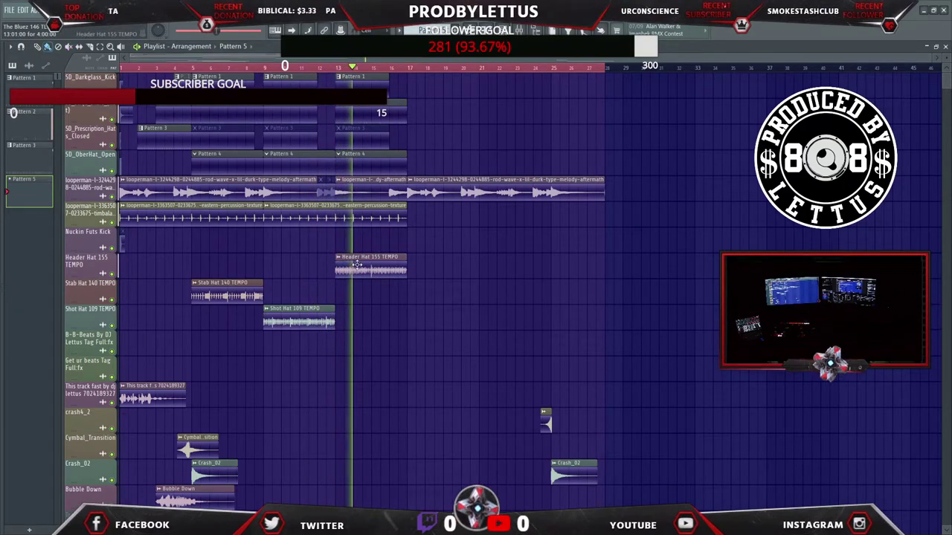
pyautogui.click(413, 243)
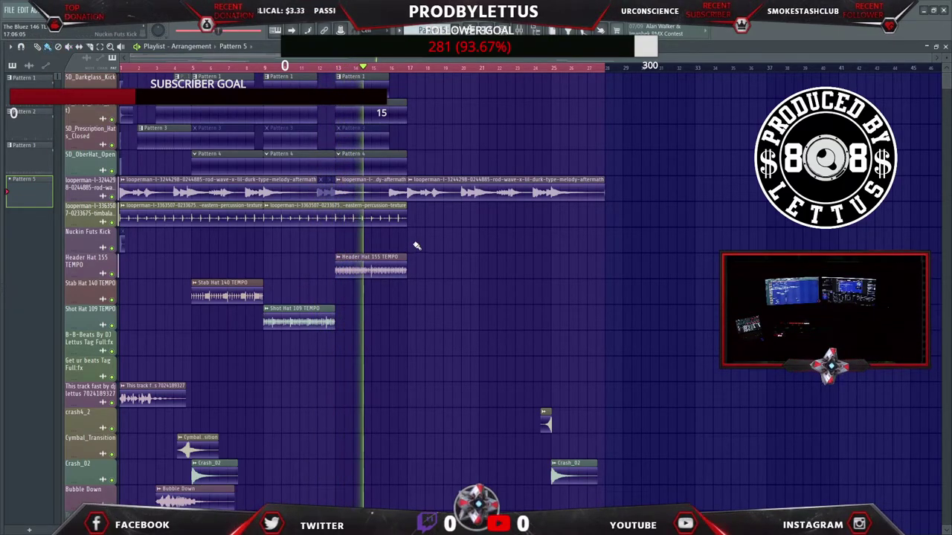
pyautogui.click(487, 243)
pyautogui.click(560, 243)
# Program Nuckin Futs Kick hits on steps 1 and 33 of Pattern 5.
pyautogui.press('F6')
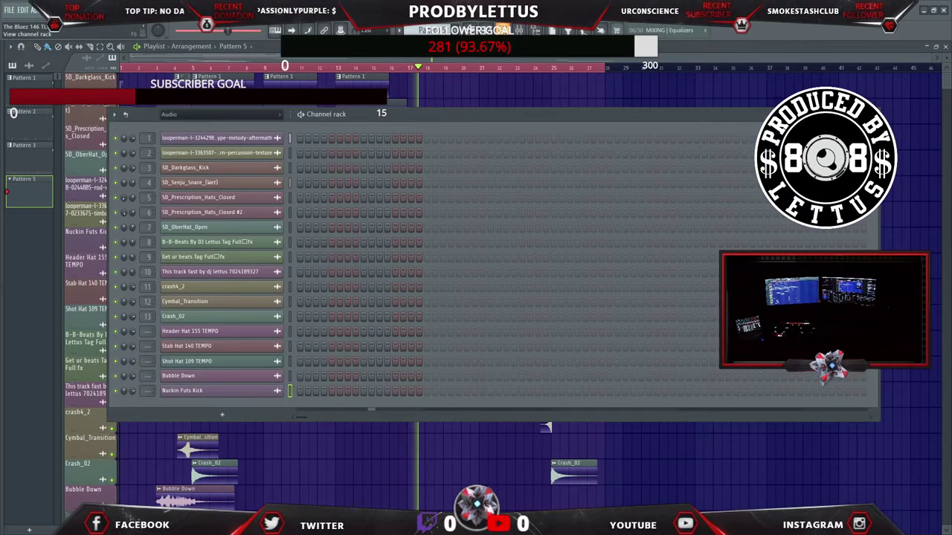
pyautogui.click(301, 391)
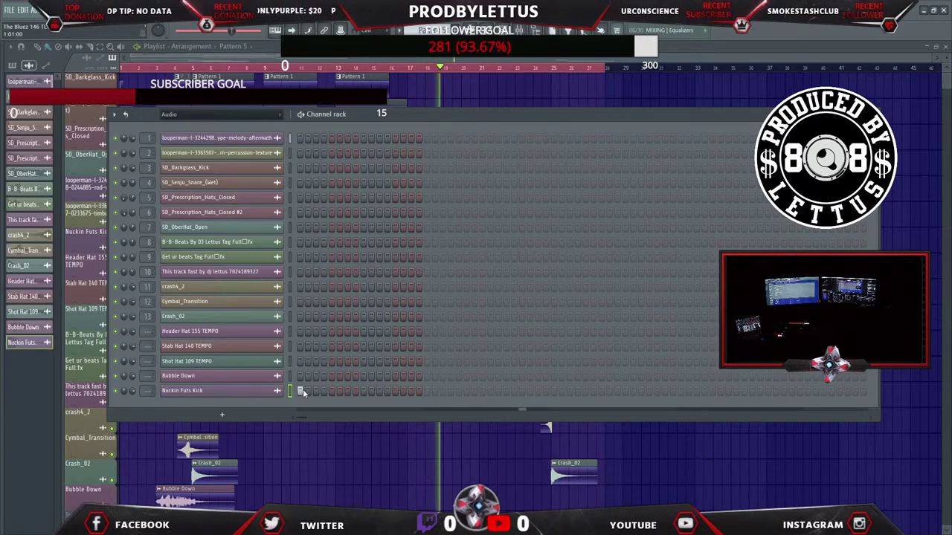
pyautogui.click(553, 391)
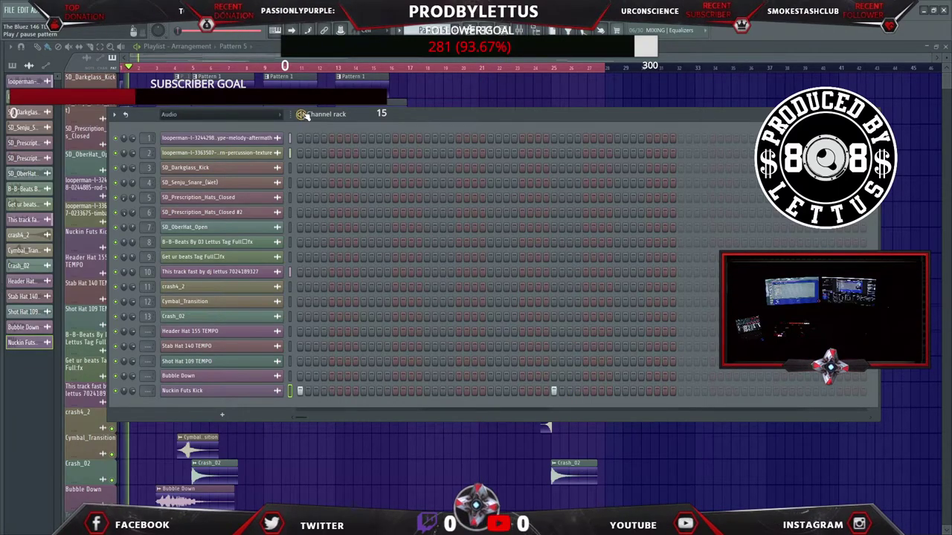
pyautogui.press('F6')
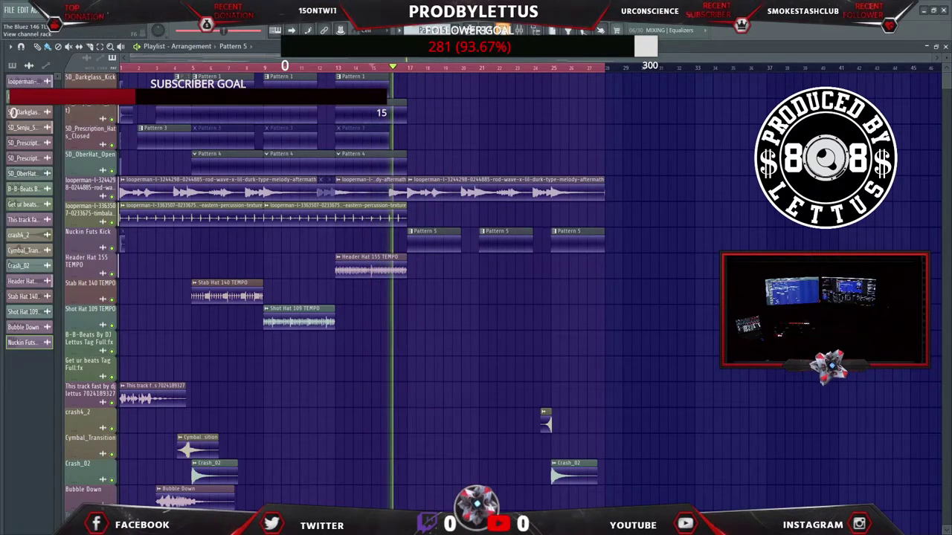
# Extend Pattern 5 to four bars with more Nuckin Futs Kick hits, including steps 5, 11, 17, 21 and 27 and their repeats.
pyautogui.press('F6')
pyautogui.click(331, 391)
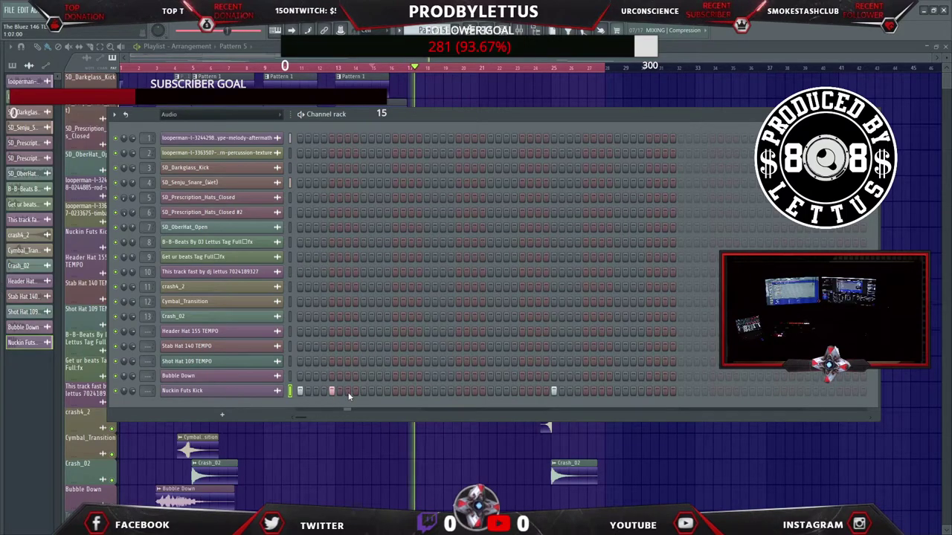
pyautogui.click(427, 391)
pyautogui.click(458, 391)
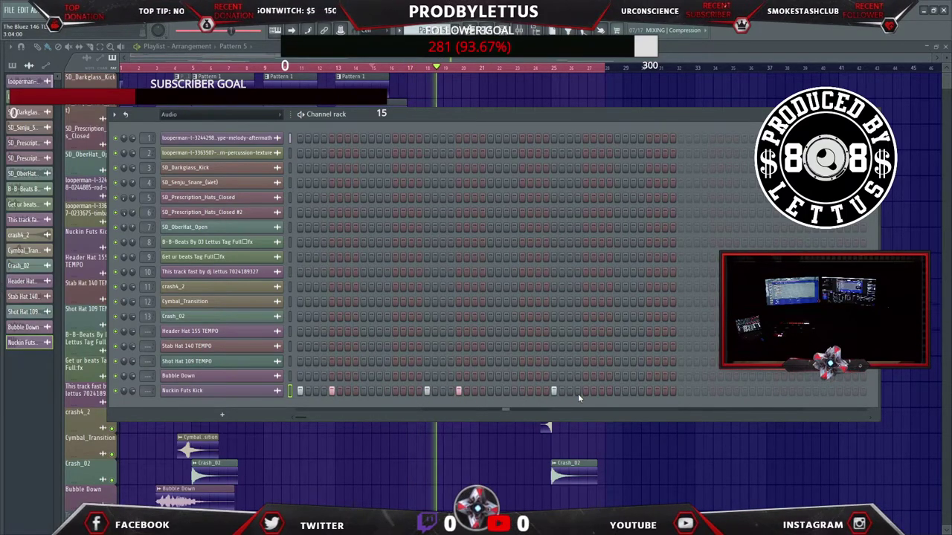
pyautogui.click(680, 391)
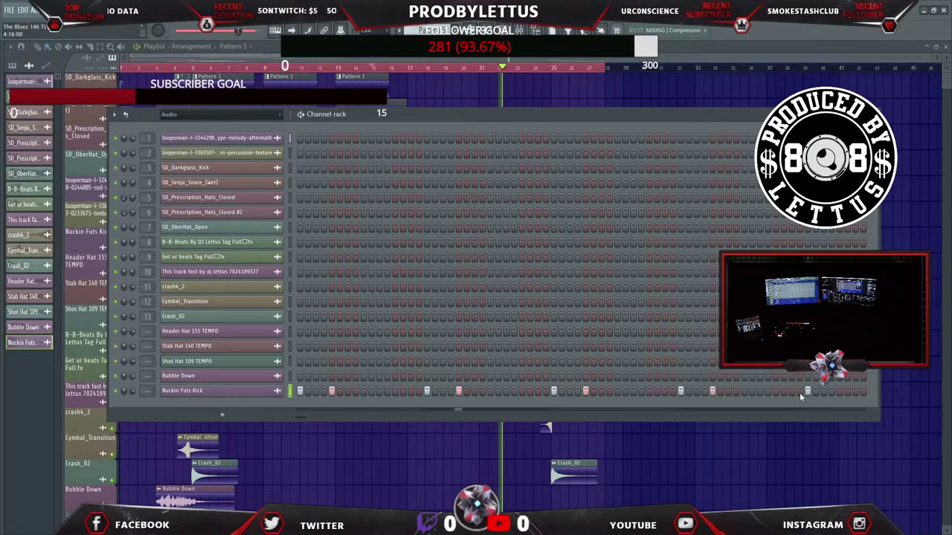
pyautogui.click(633, 391)
pyautogui.click(760, 392)
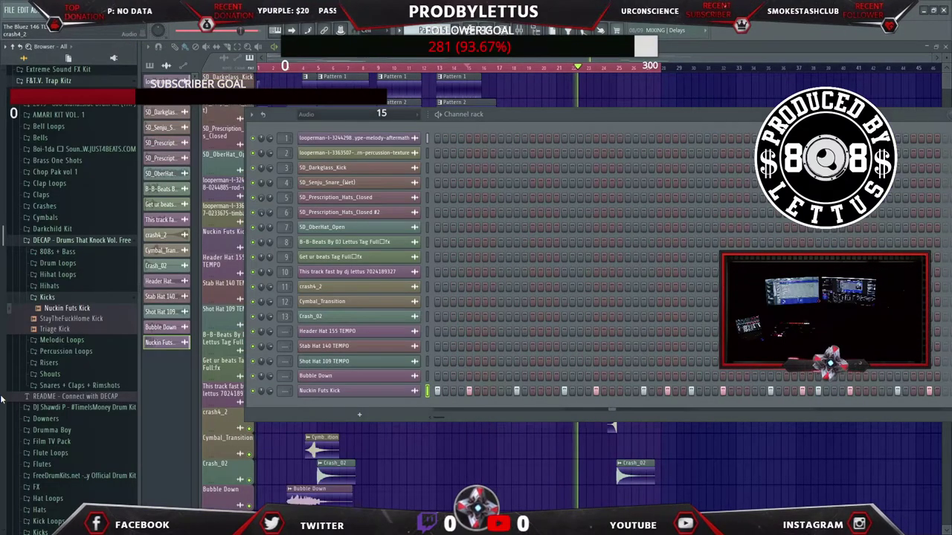
pyautogui.press('F6')
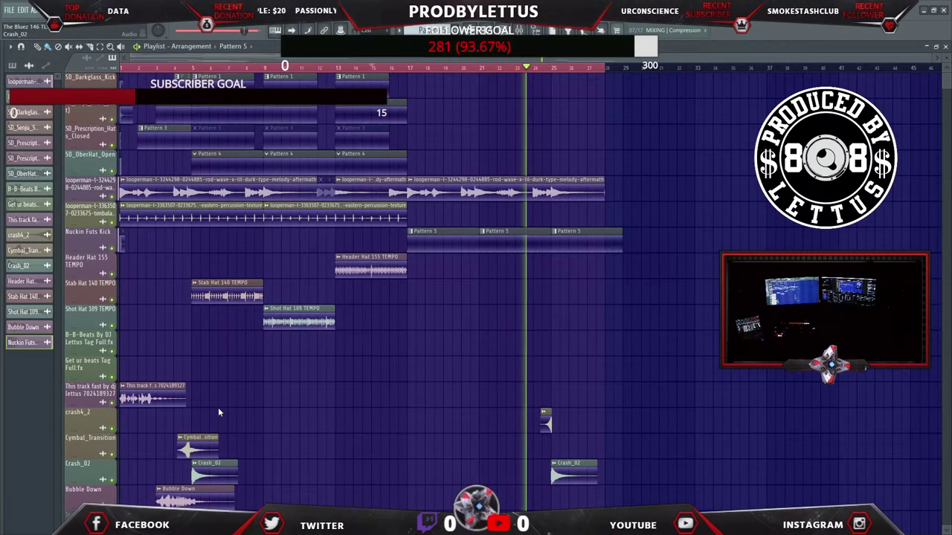
# Place Stab Hat 140 at bar 17, Header Hat 155 at bar 21 and Shot Hat 109 at bar 25 on their own tracks.
pyautogui.click(412, 292)
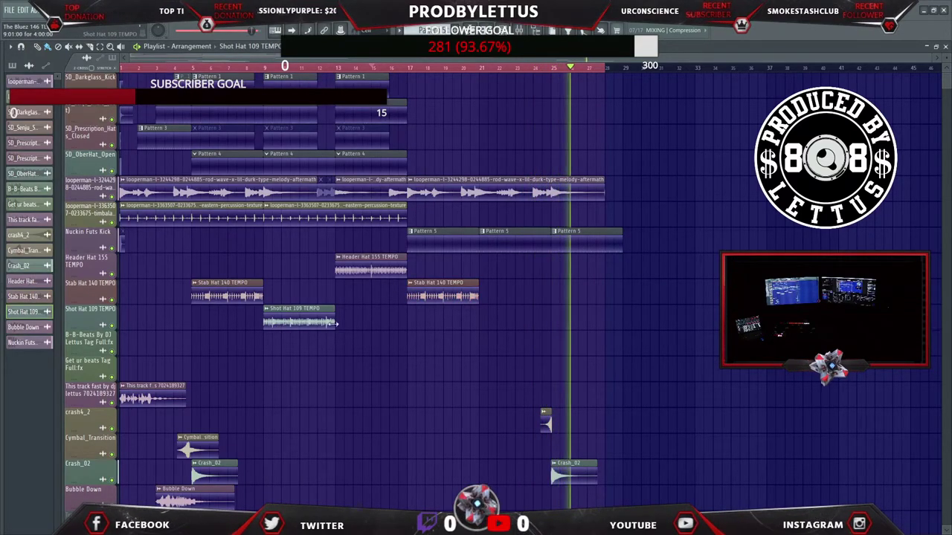
pyautogui.click(371, 269)
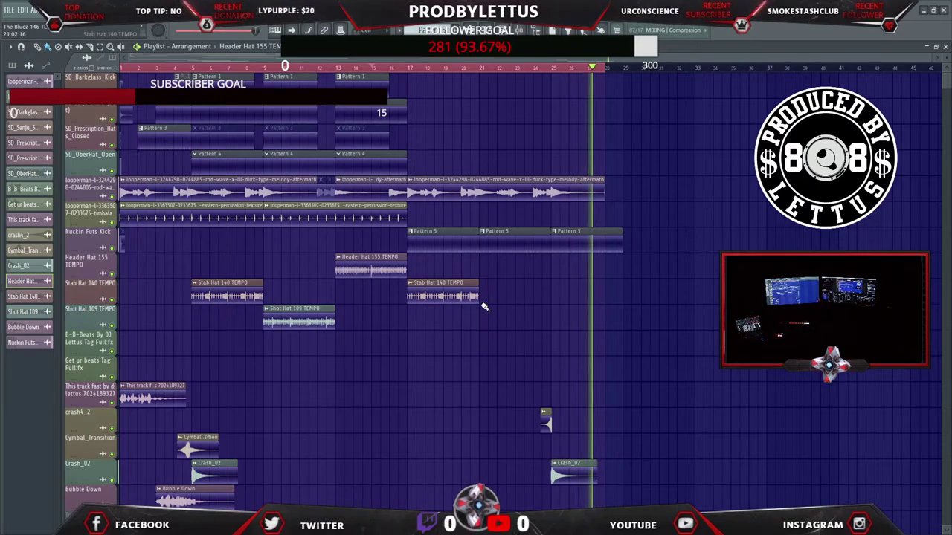
pyautogui.click(487, 272)
pyautogui.click(312, 319)
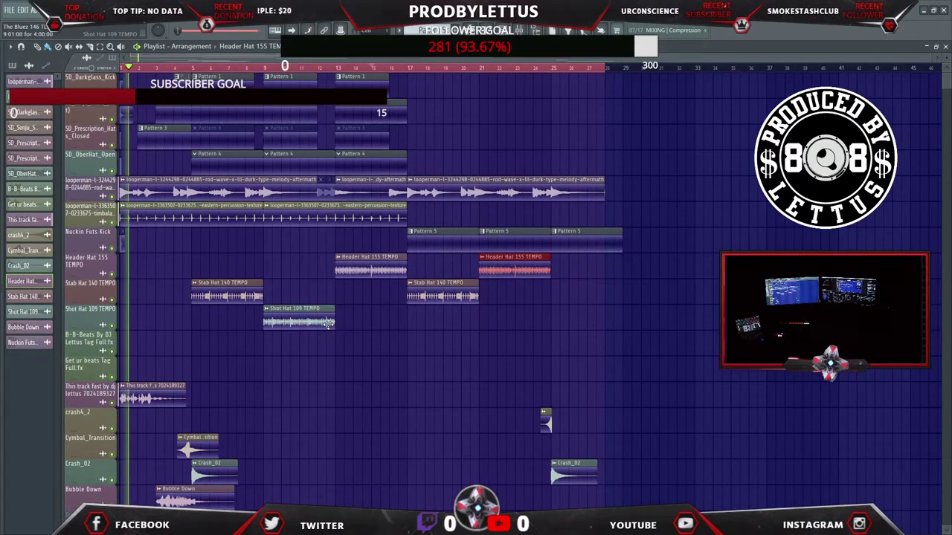
pyautogui.click(560, 323)
# Collapse the DECAP drum kit's folders in the sample browser and expand the Drumma Boy kit.
pyautogui.hotkey('alt', 'F8')
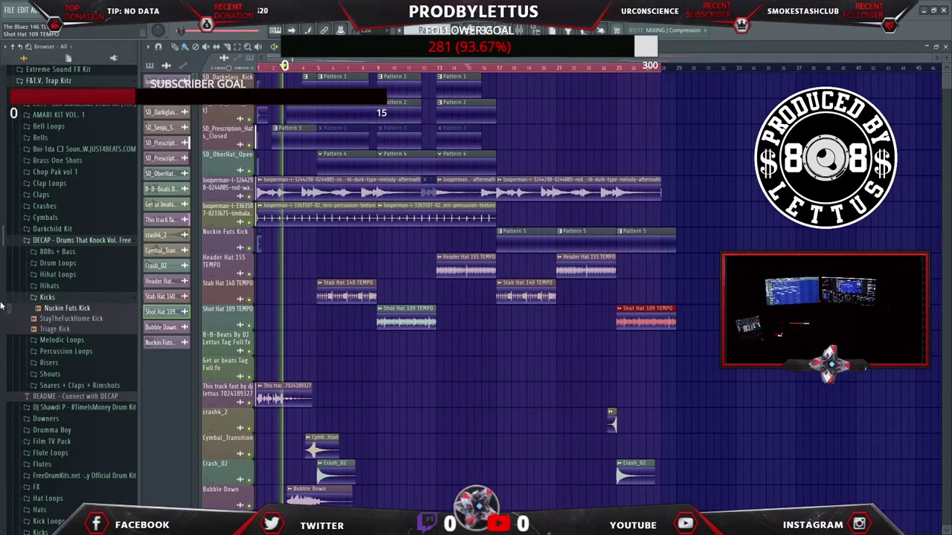
pyautogui.click(47, 297)
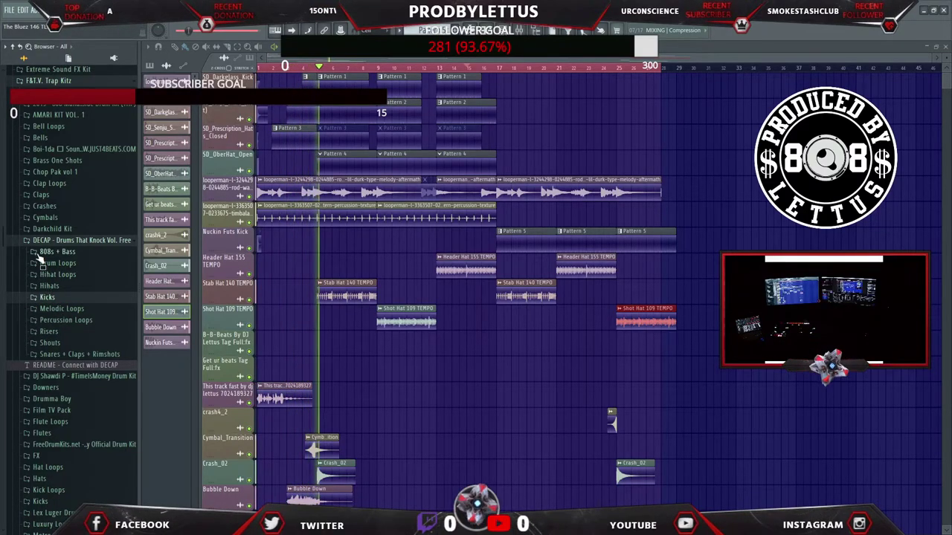
pyautogui.click(36, 242)
pyautogui.click(35, 245)
pyautogui.click(36, 245)
pyautogui.click(36, 242)
pyautogui.click(35, 243)
pyautogui.click(51, 275)
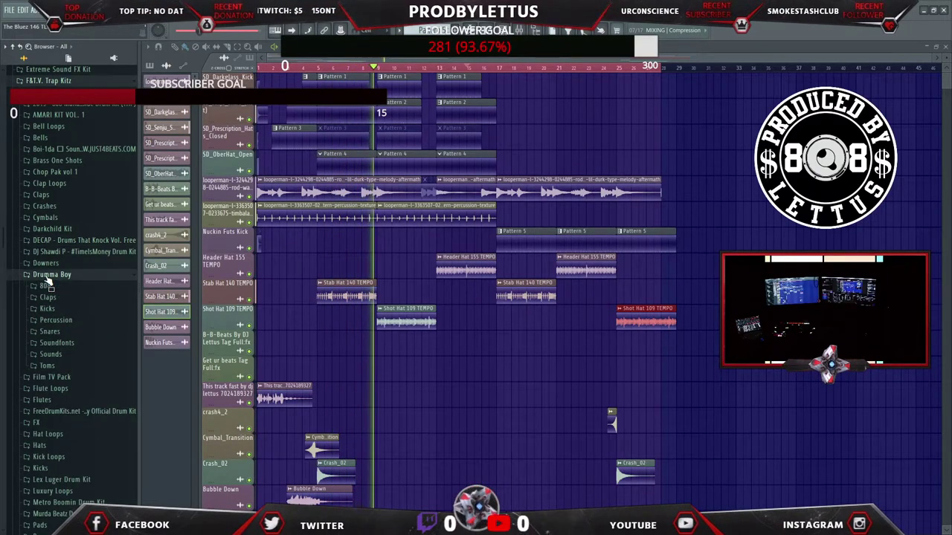
# Add Snare 2 from Drumma Boy's Snares folder at bar 1 of the empty track below Bubble Down and mute the clip.
pyautogui.click(49, 332)
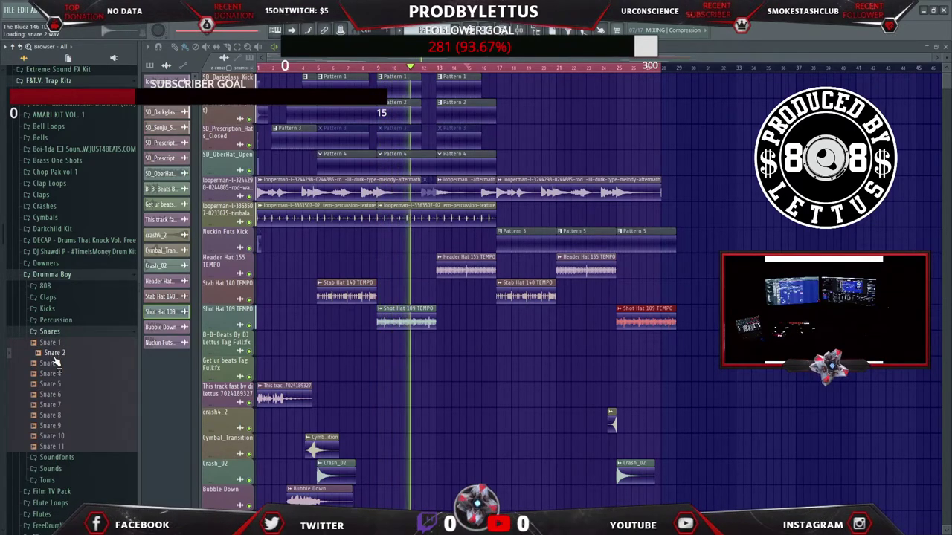
pyautogui.moveTo(74, 347); pyautogui.dragTo(101, 334)
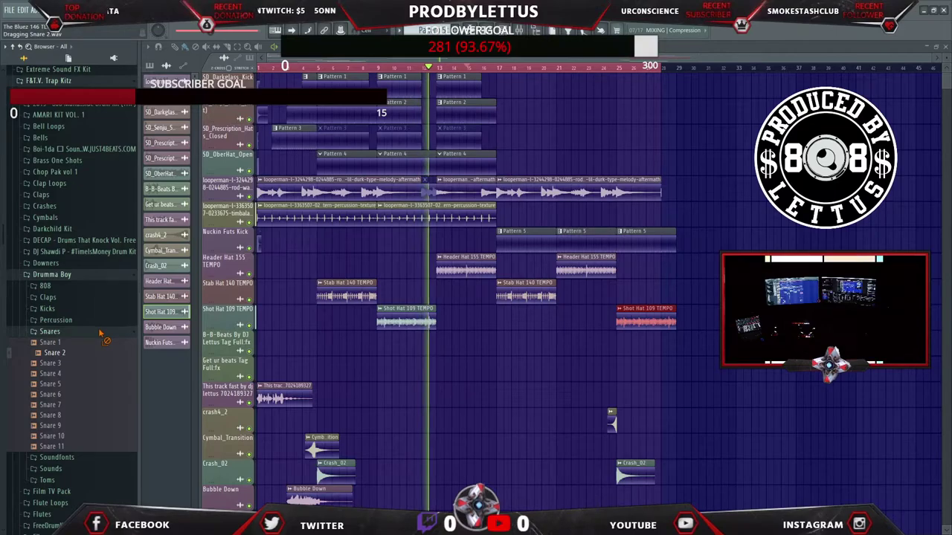
pyautogui.moveTo(154, 506); pyautogui.dragTo(112, 431)
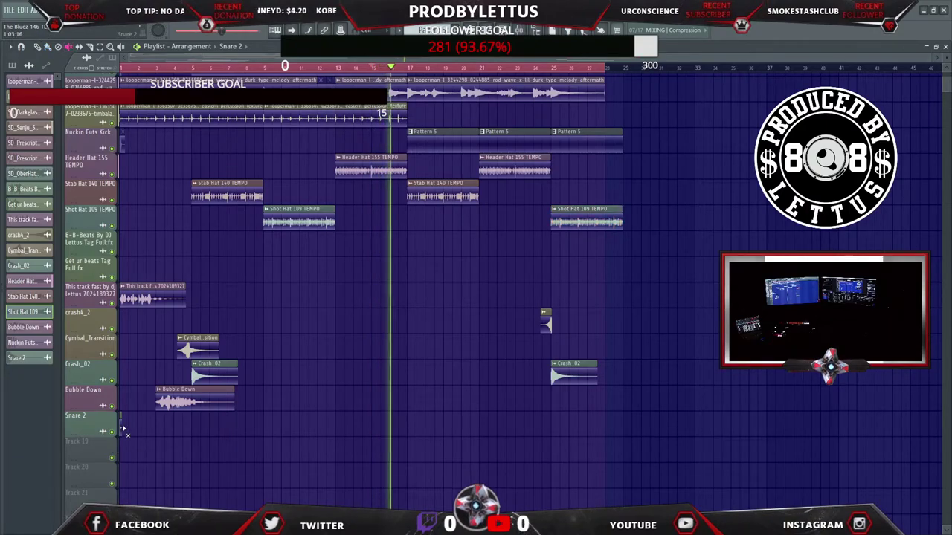
pyautogui.press('d')
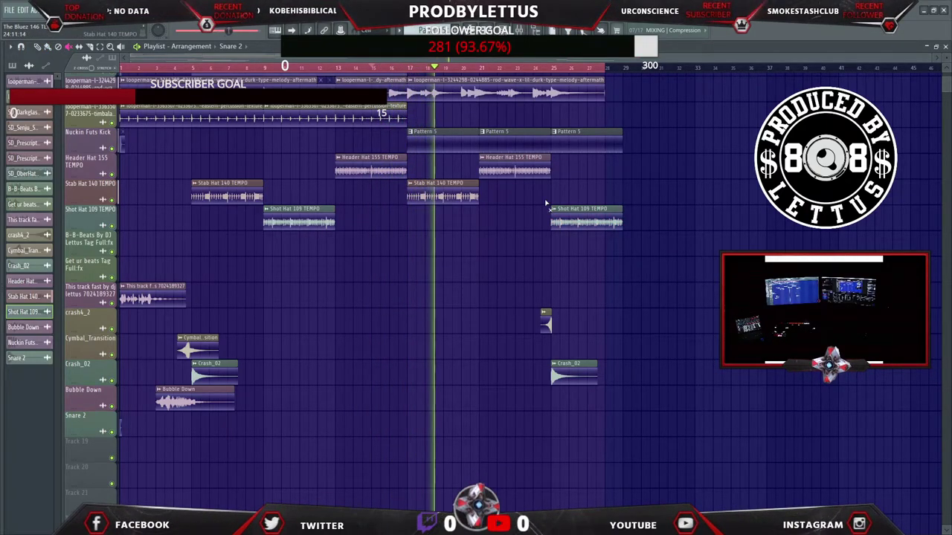
pyautogui.moveTo(622, 216); pyautogui.dragTo(603, 215)
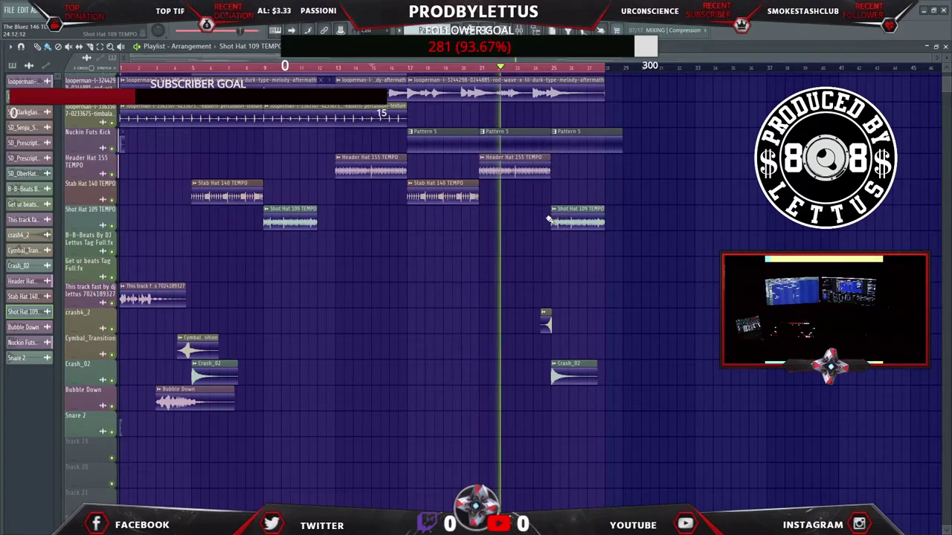
pyautogui.moveTo(608, 211); pyautogui.dragTo(621, 210)
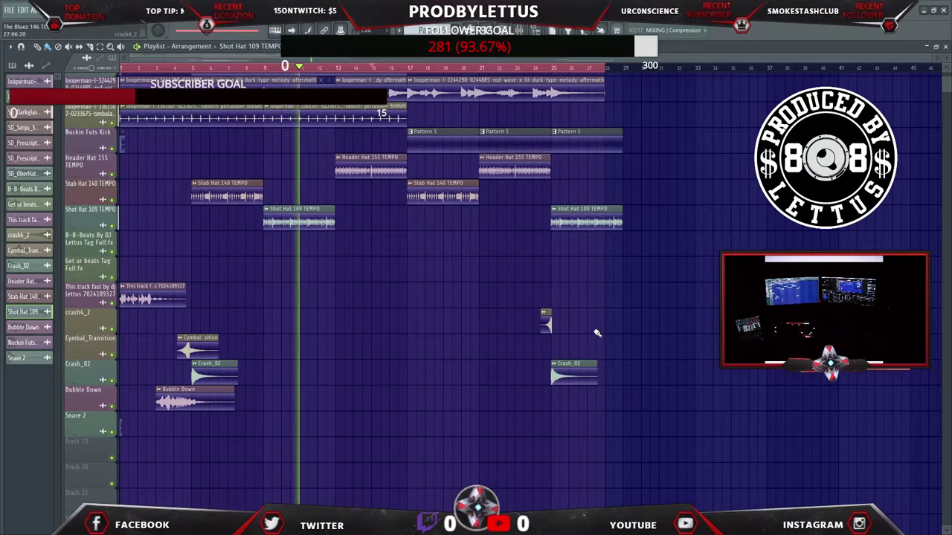
pyautogui.hotkey('alt', 'F8')
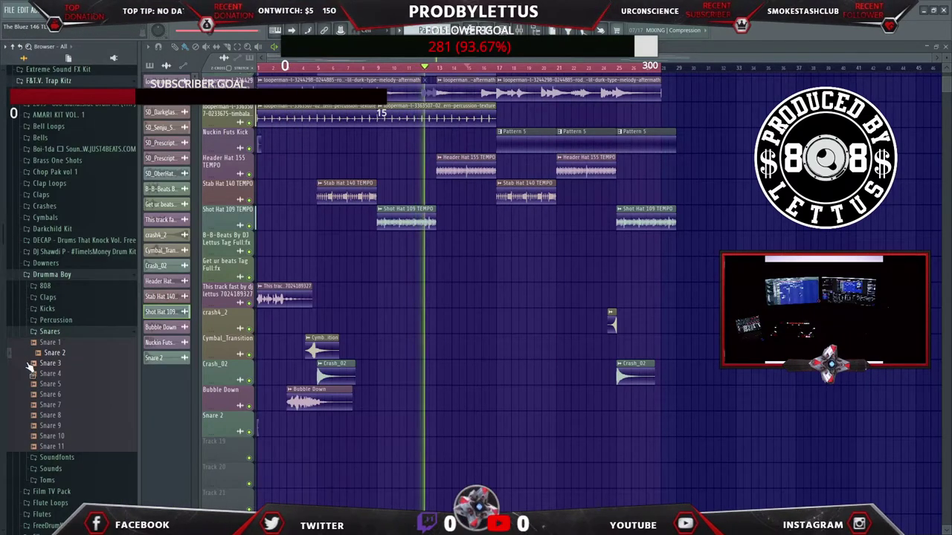
pyautogui.hotkey('alt', 'F8')
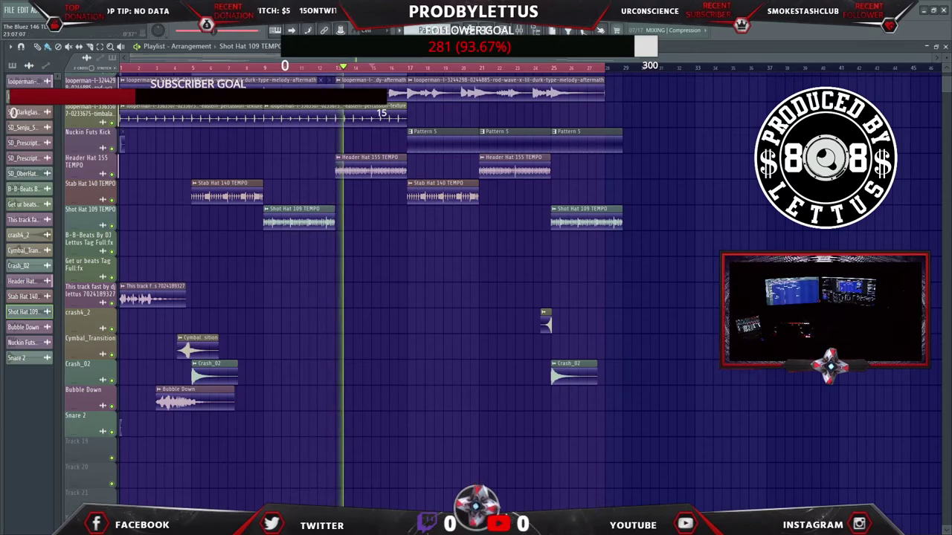
# Create Pattern 6 and place clips of it on the Snare 2 track at bars 17, 21 and 25.
pyautogui.press('F4')
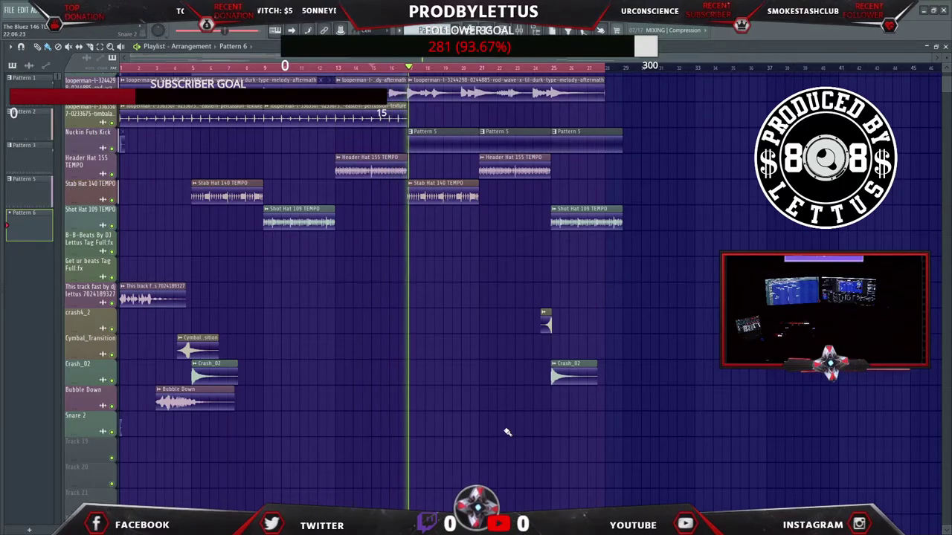
pyautogui.scroll(2, 507, 428)
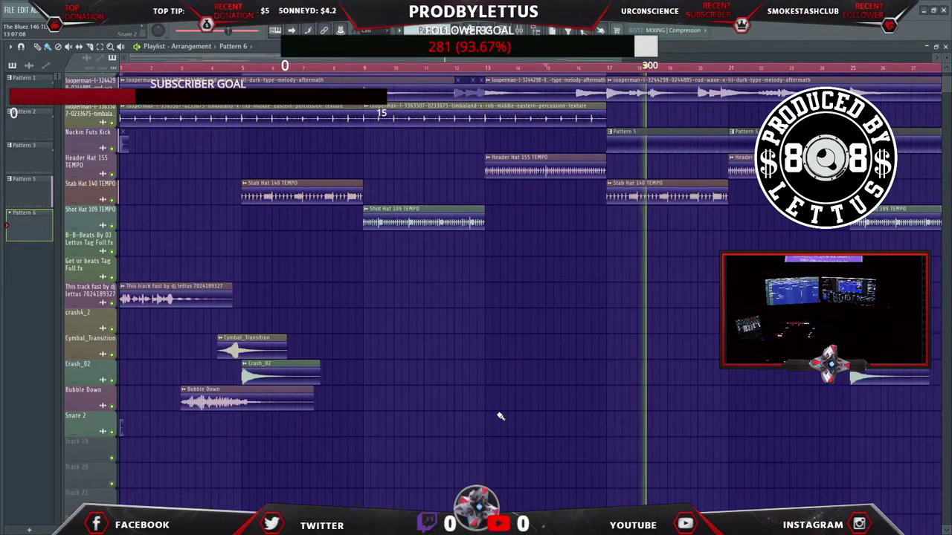
pyautogui.moveTo(621, 58); pyautogui.dragTo(637, 59)
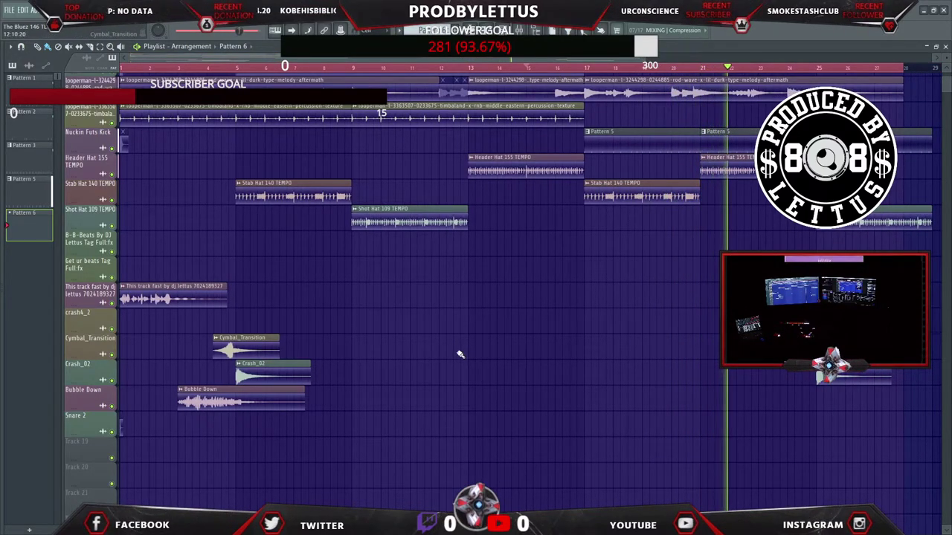
pyautogui.click(821, 422)
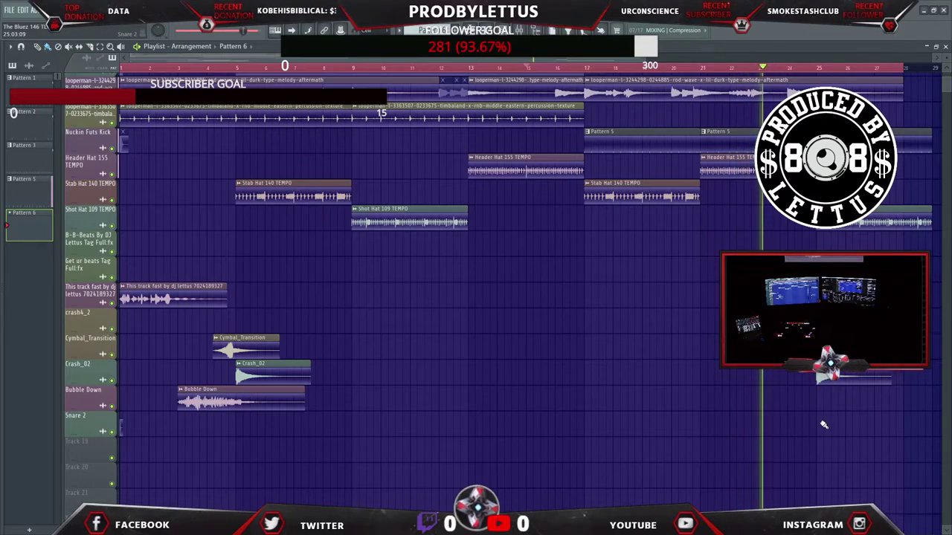
pyautogui.click(700, 428)
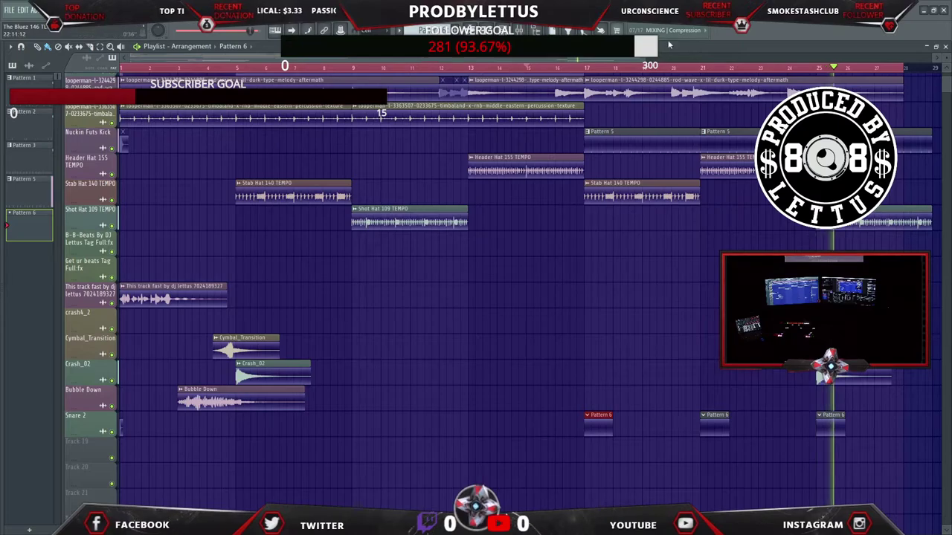
# Program Snare 2 hits on steps 9, 25, 30, 41 and 57 of Pattern 6, making it four bars long.
pyautogui.click(568, 30)
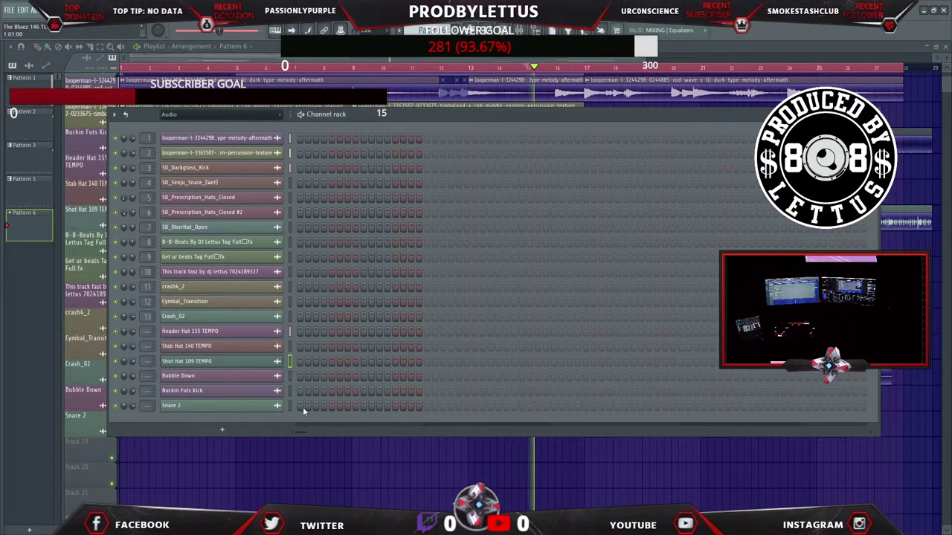
pyautogui.click(330, 406)
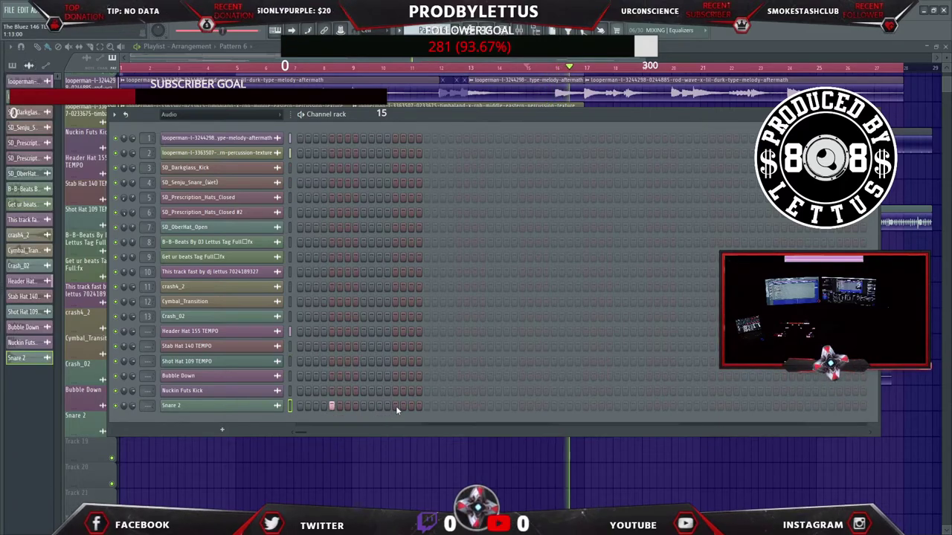
pyautogui.click(395, 405)
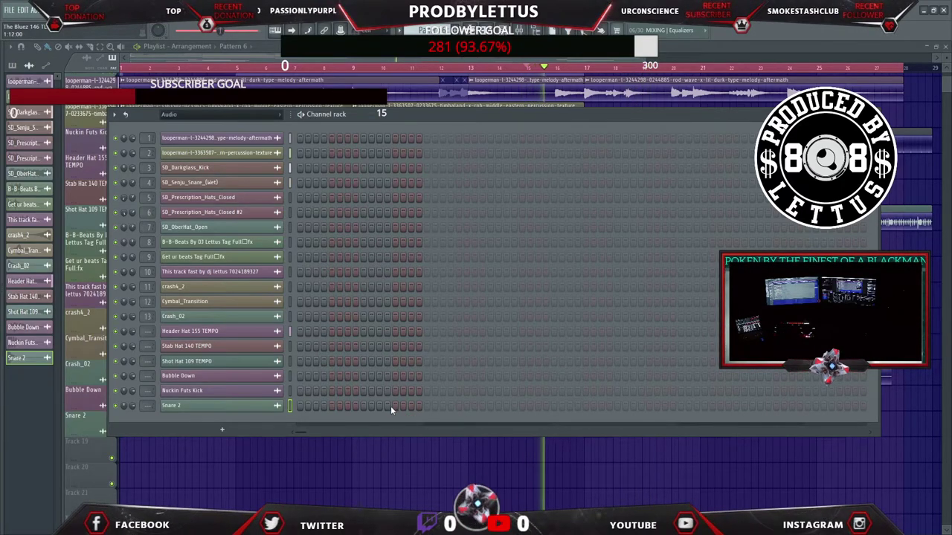
pyautogui.click(363, 405)
pyautogui.click(490, 405)
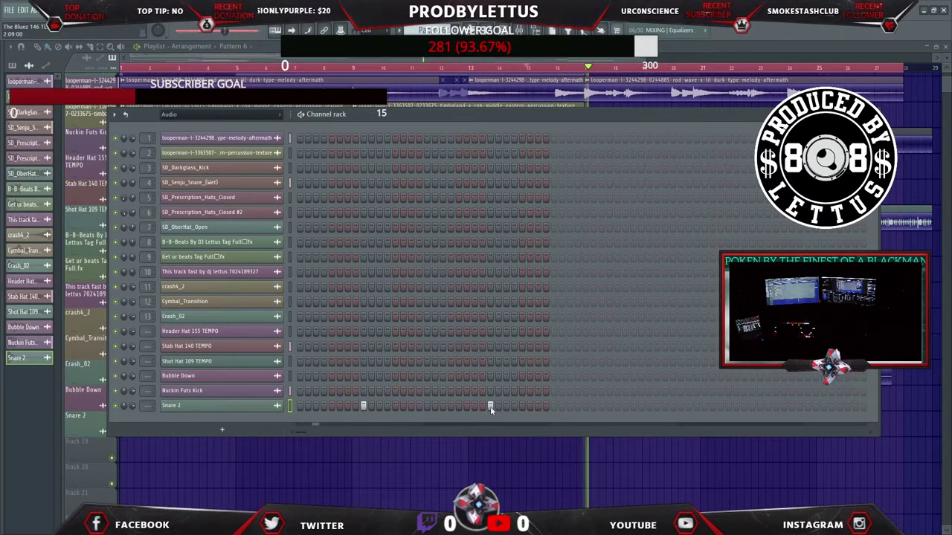
pyautogui.click(529, 405)
pyautogui.click(617, 405)
pyautogui.click(742, 406)
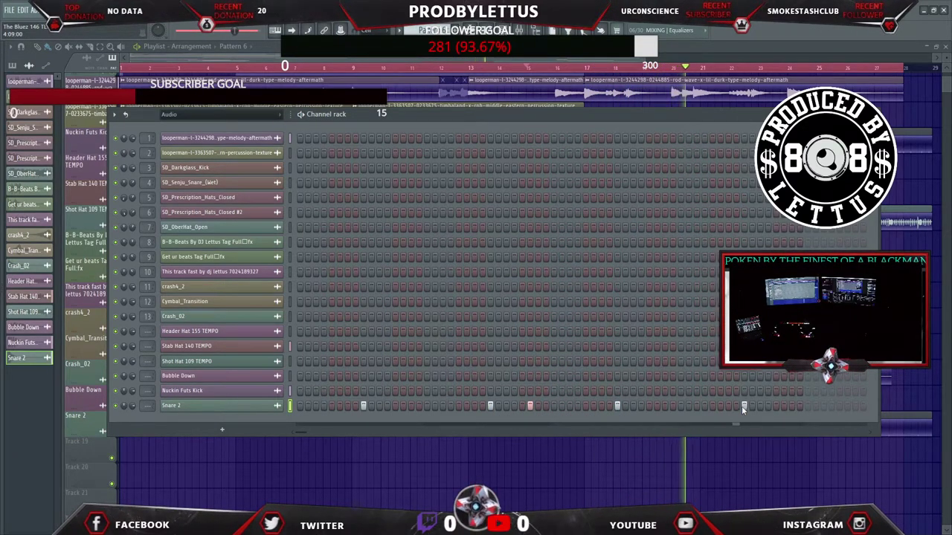
# Move the Snare 2 hit on step 30 to step 31 and add extra hits on steps 60 and 63.
pyautogui.click(529, 406)
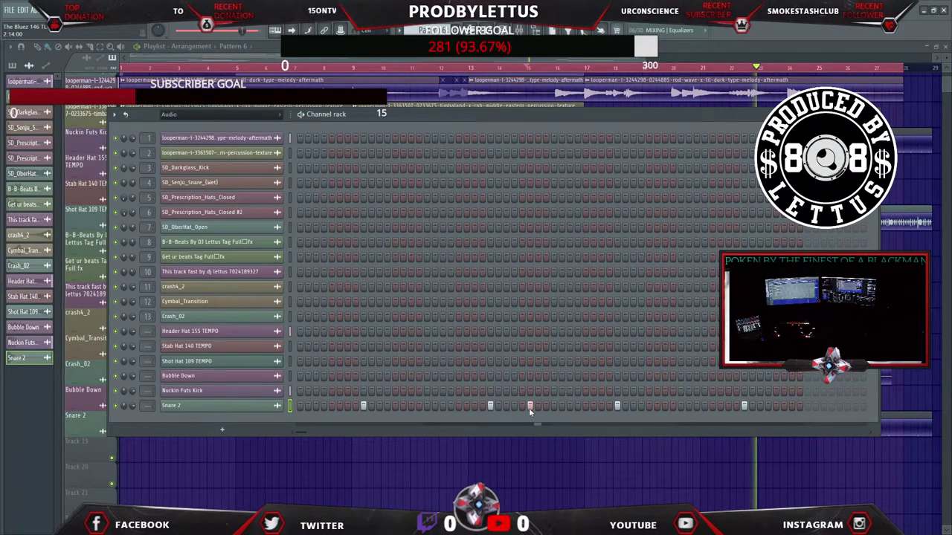
pyautogui.click(768, 406)
pyautogui.click(774, 406)
pyautogui.click(790, 406)
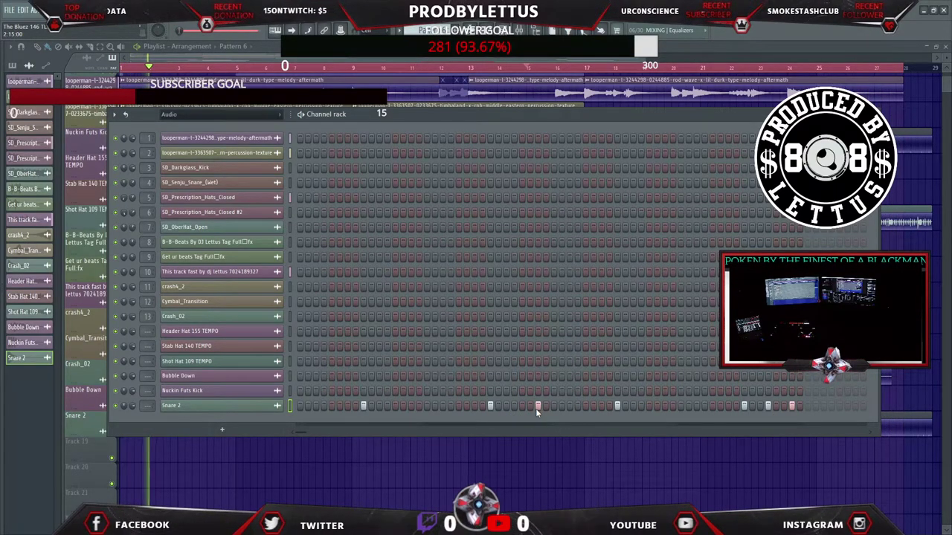
pyautogui.click(411, 406)
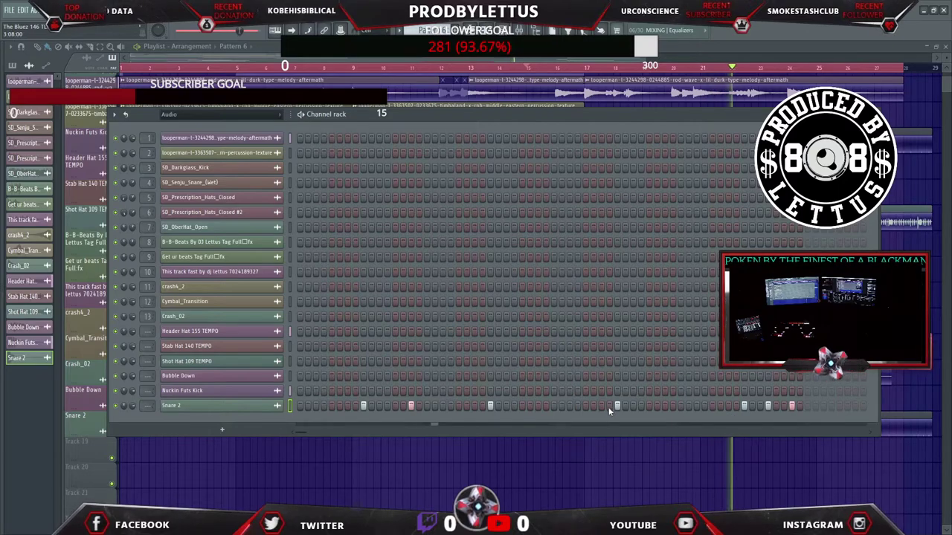
pyautogui.click(413, 407)
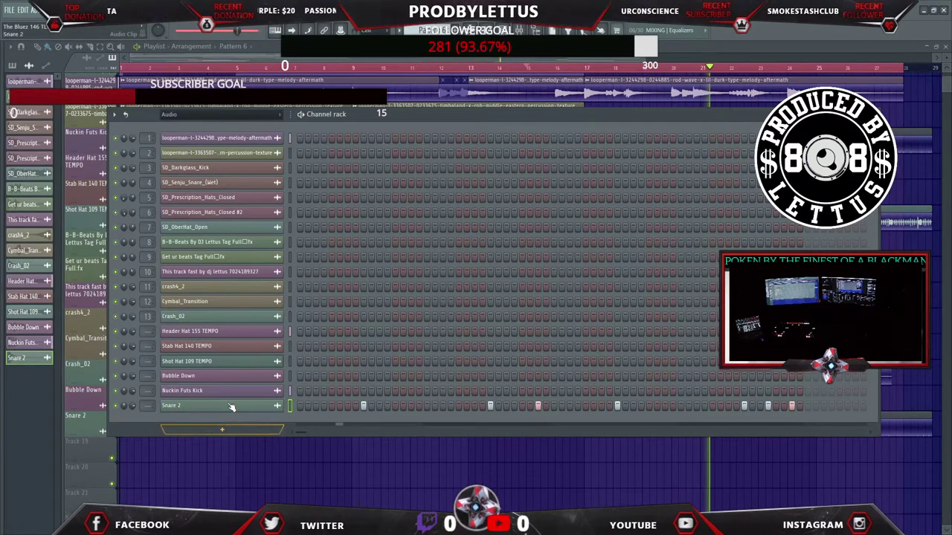
# Link the six unrouted channels, from Header Hat 155 TEMPO to Snare 2, to consecutive mixer tracks starting at Insert 14.
pyautogui.press('F6')
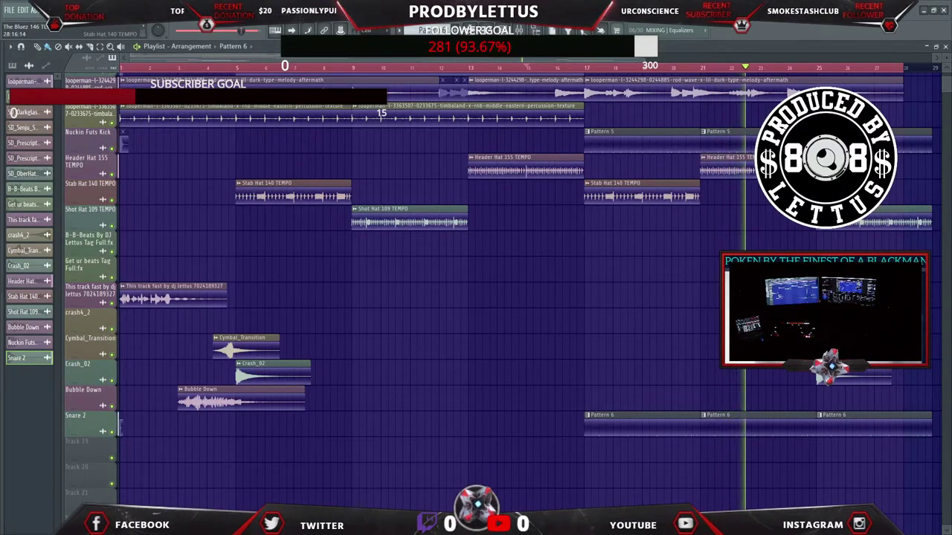
pyautogui.press('F9')
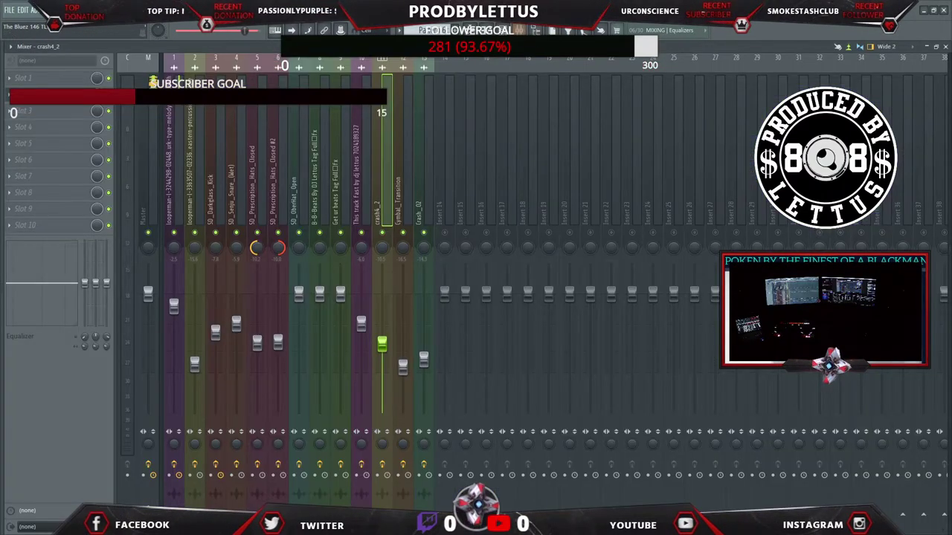
pyautogui.press('F6')
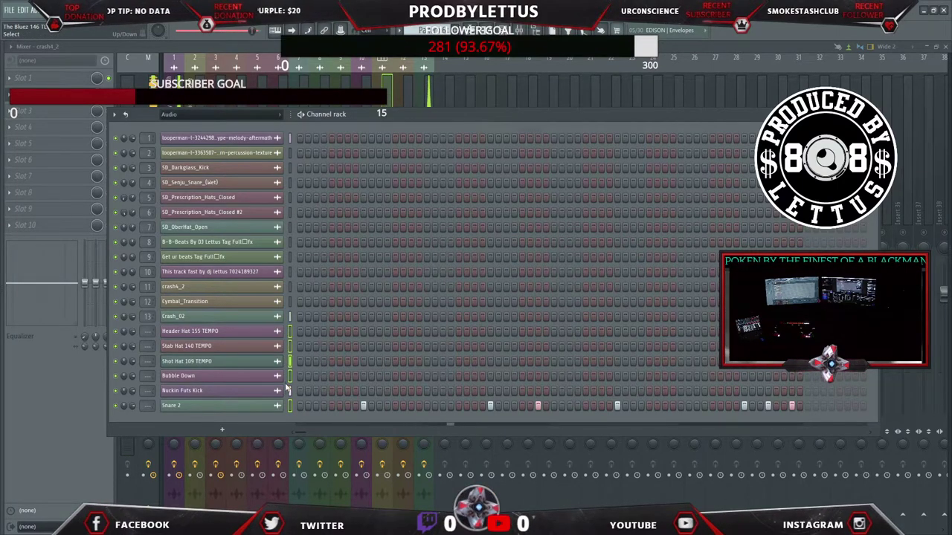
pyautogui.press('F9')
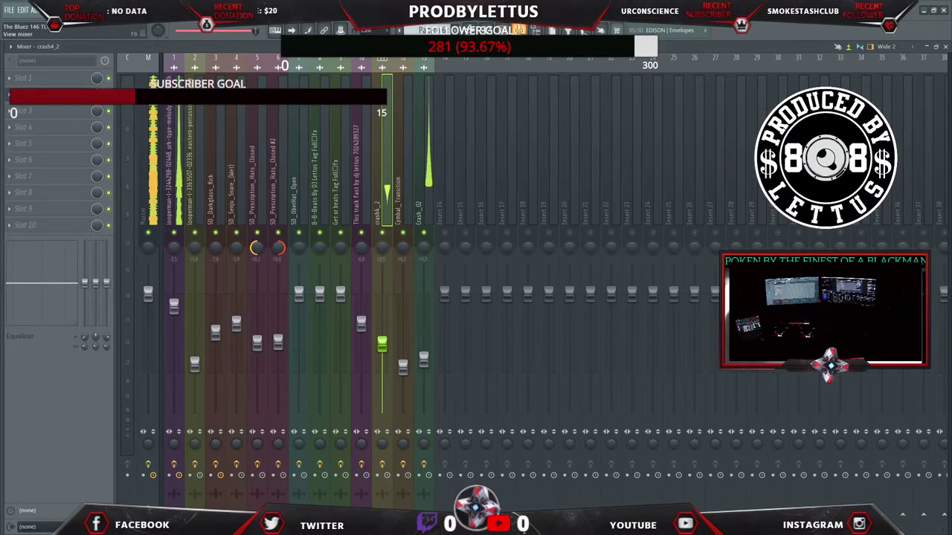
pyautogui.click(444, 220)
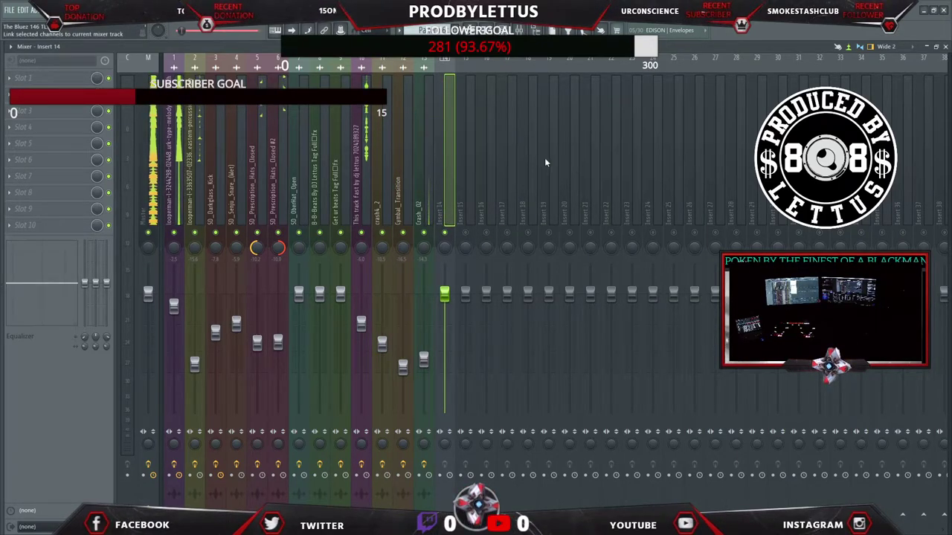
pyautogui.hotkey('ctrl', 'l')
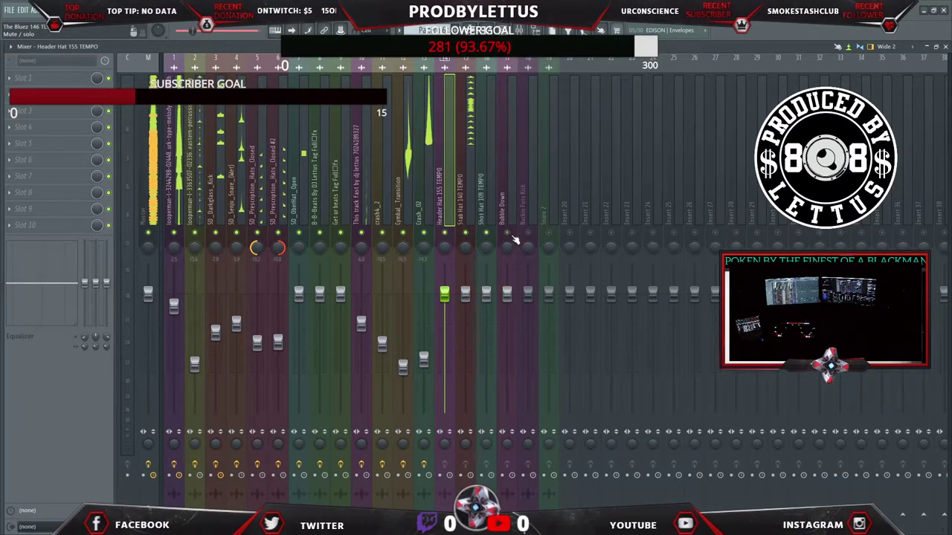
# Lower the mixer volumes of the three hat loops, Bubble Down, Nuckin Futs Kick and Snare 2, with Snare 2 the lowest.
pyautogui.click(548, 298)
pyautogui.moveTo(519, 300); pyautogui.dragTo(444, 302)
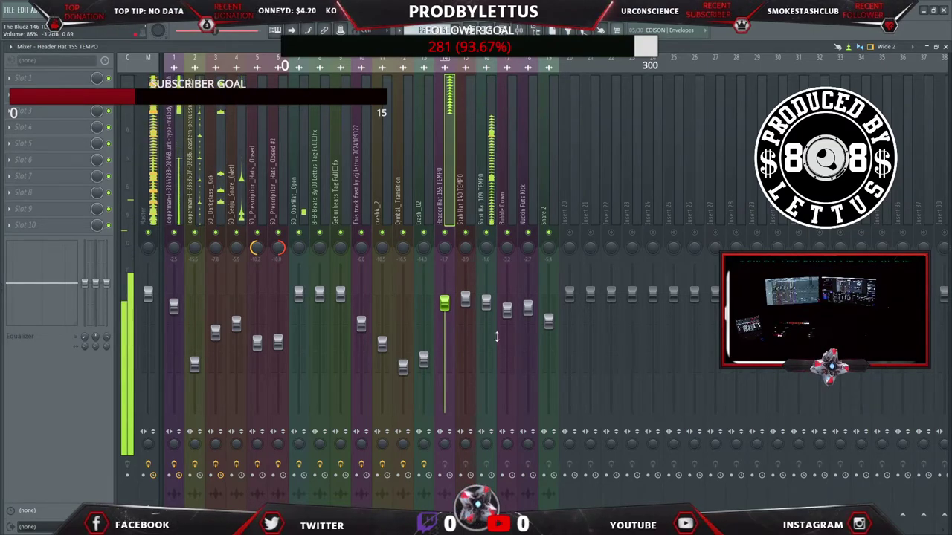
# Add Snare 2 hits on steps 44 and 47 of Pattern 6, remove the hit on step 60, and play back the arrangement.
pyautogui.click(945, 47)
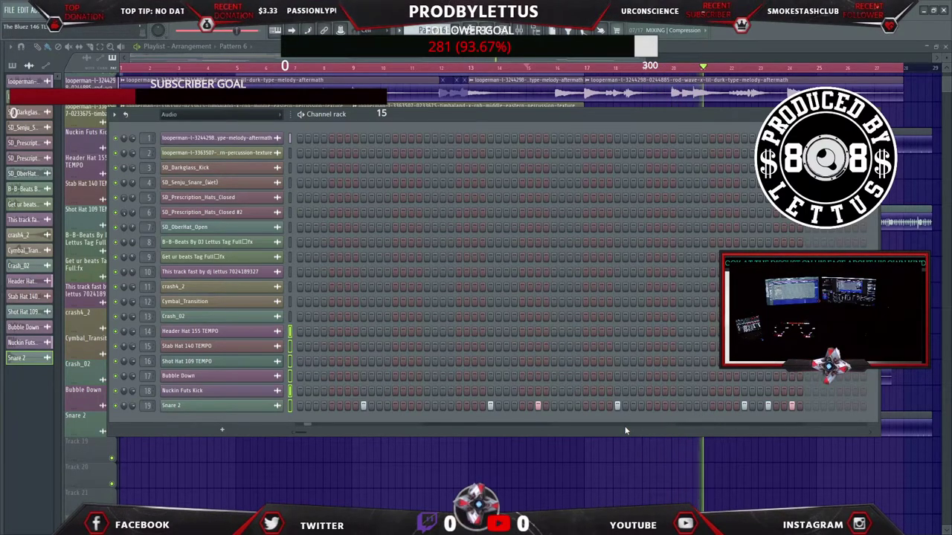
pyautogui.click(538, 406)
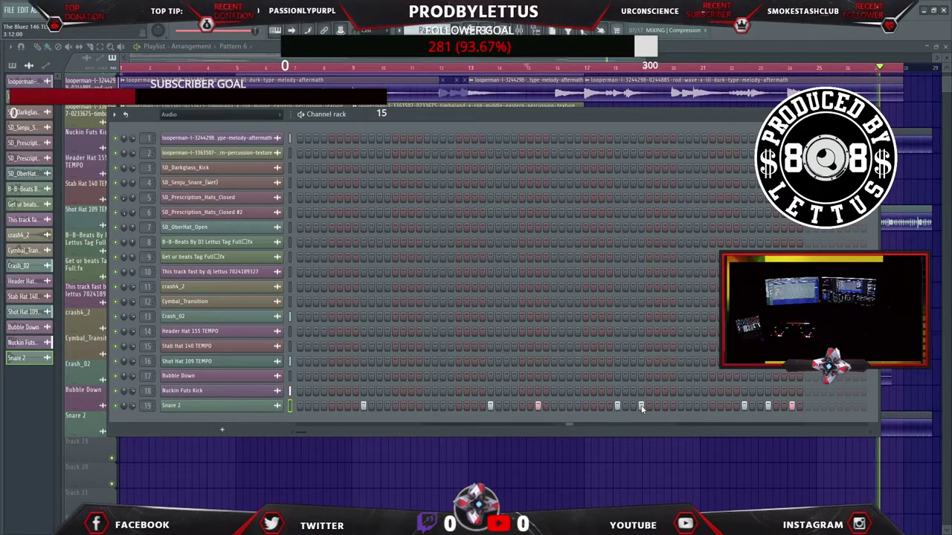
pyautogui.click(665, 406)
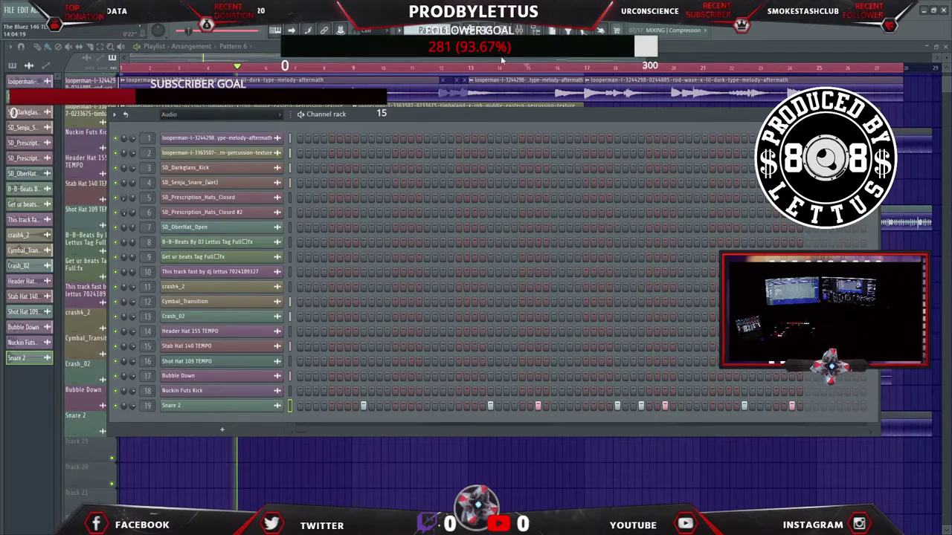
pyautogui.press('F6')
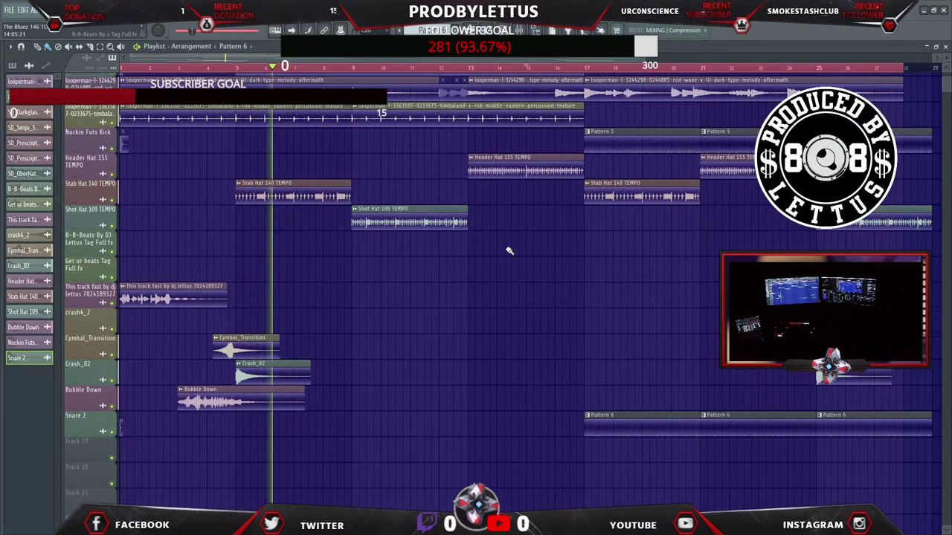
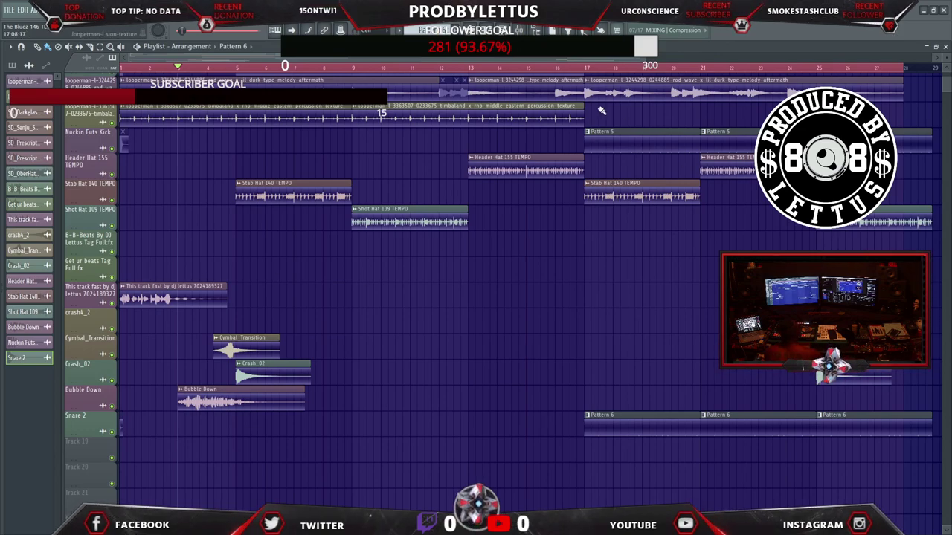
pyautogui.press('space')
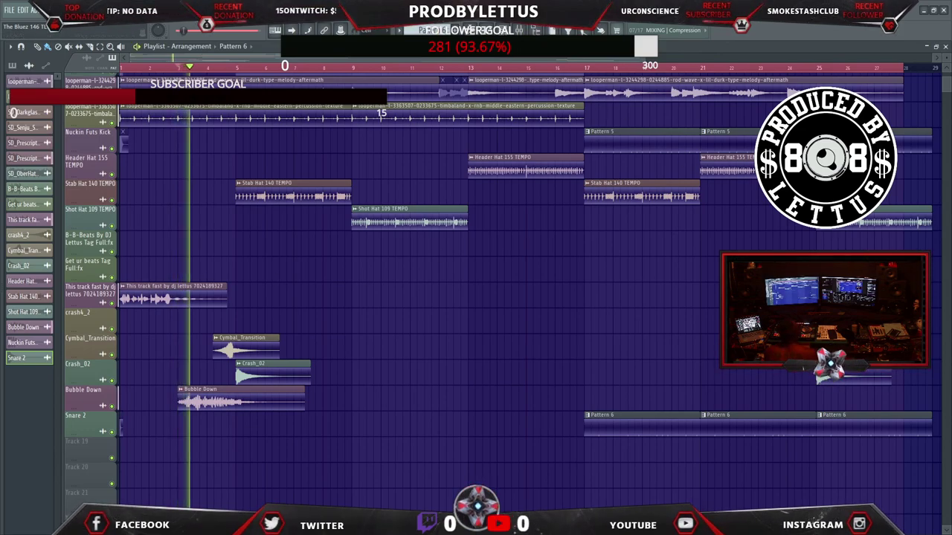